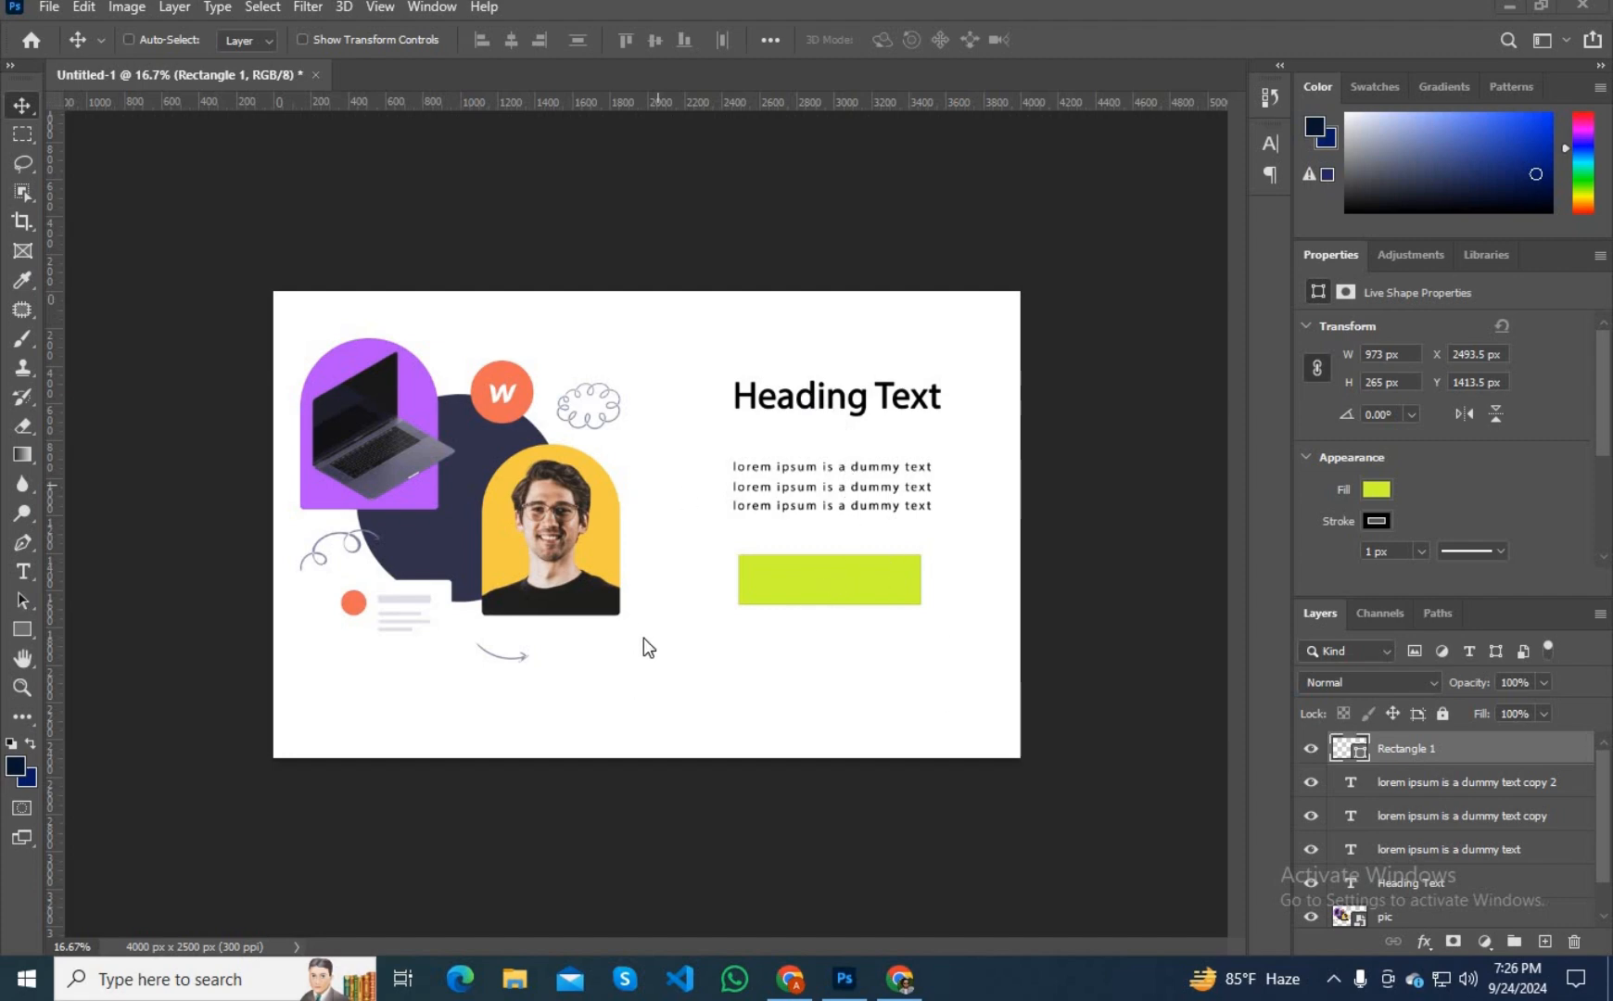
Switch to the Webflow designer and add a Section element to the empty page body.
click(899, 983)
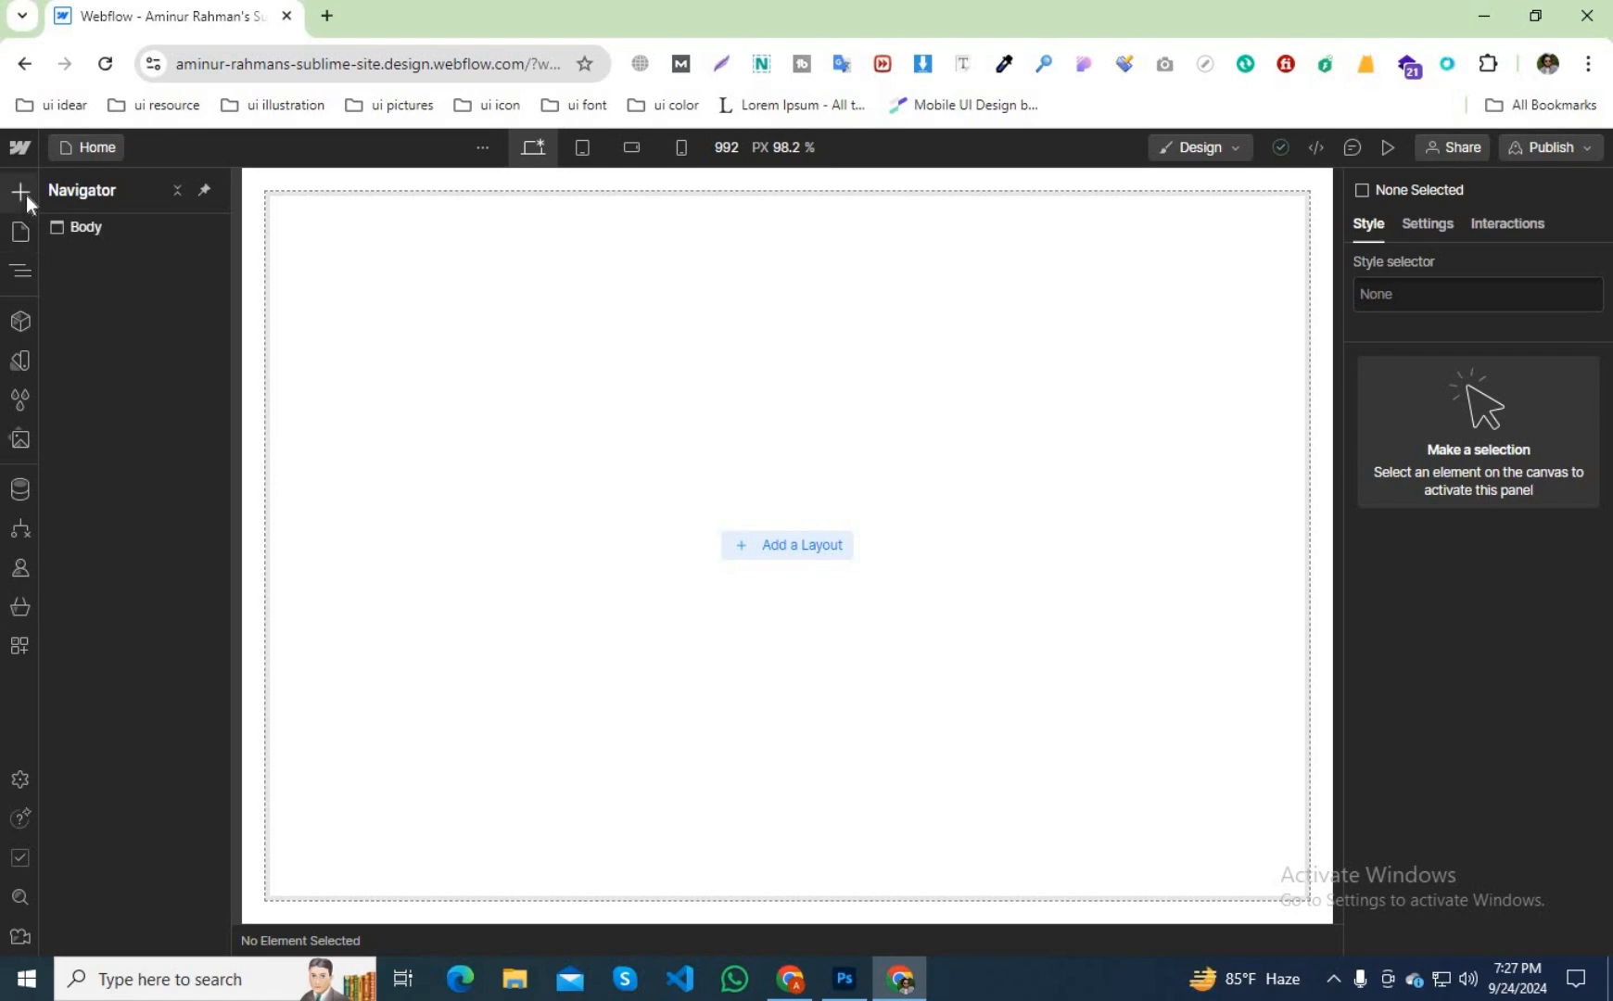
key(a)
drag(116, 390, 632, 413)
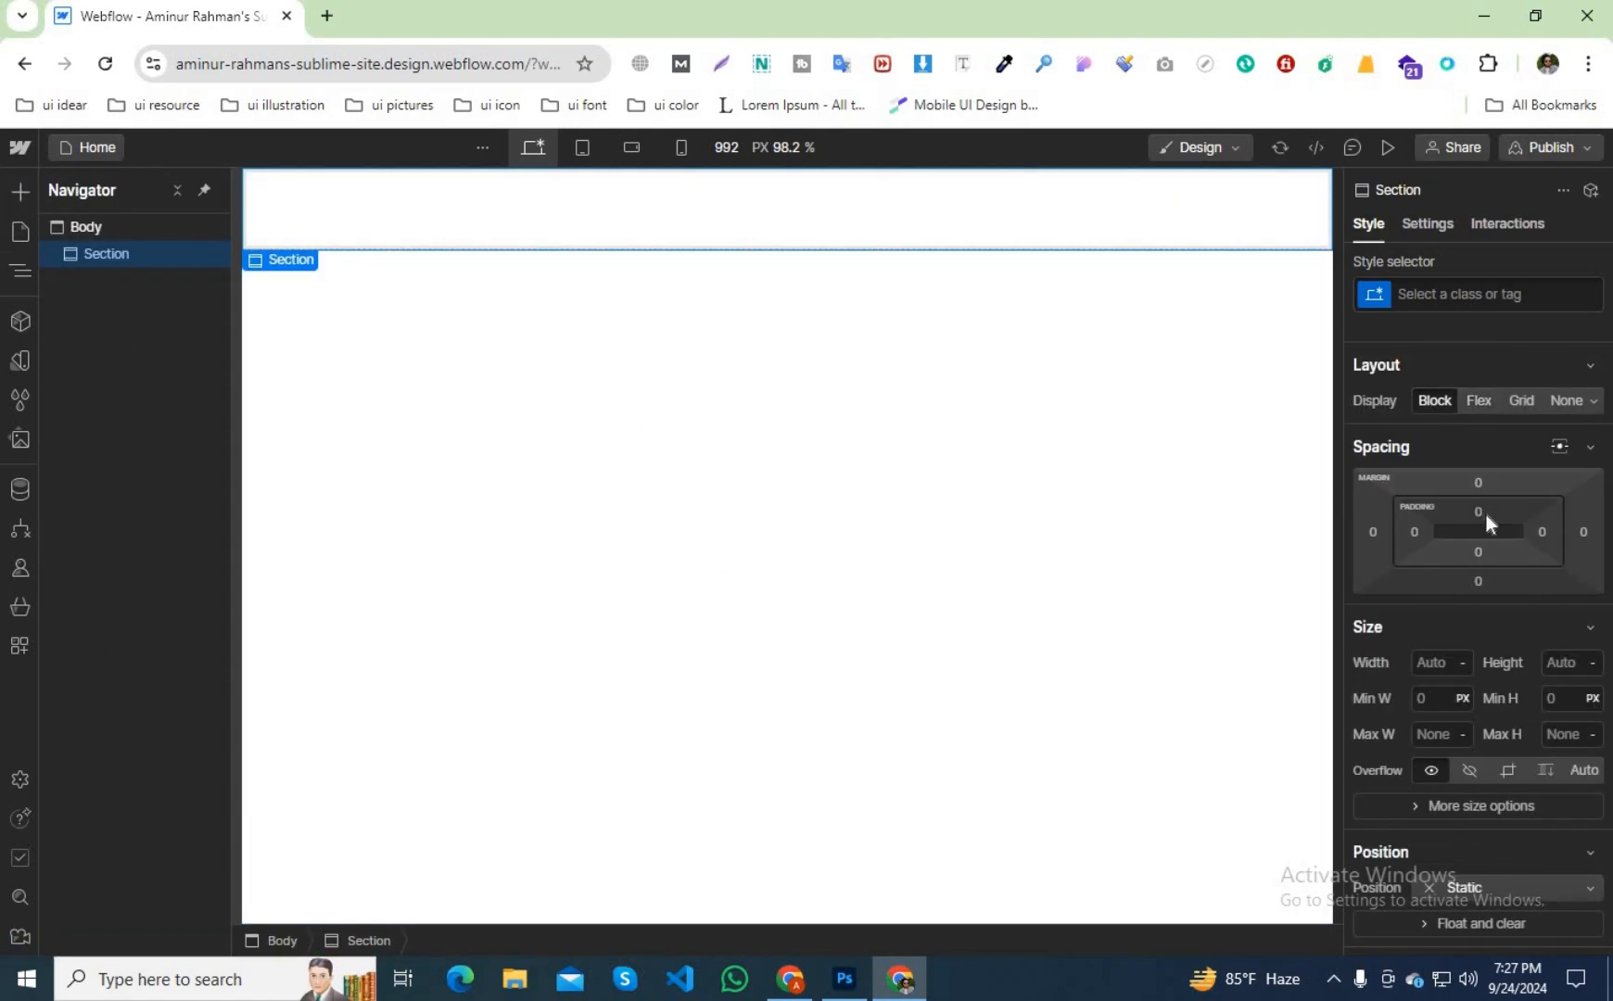
Set the section's top and bottom padding to 60 px and its background to the color-3 variable.
click(1486, 513)
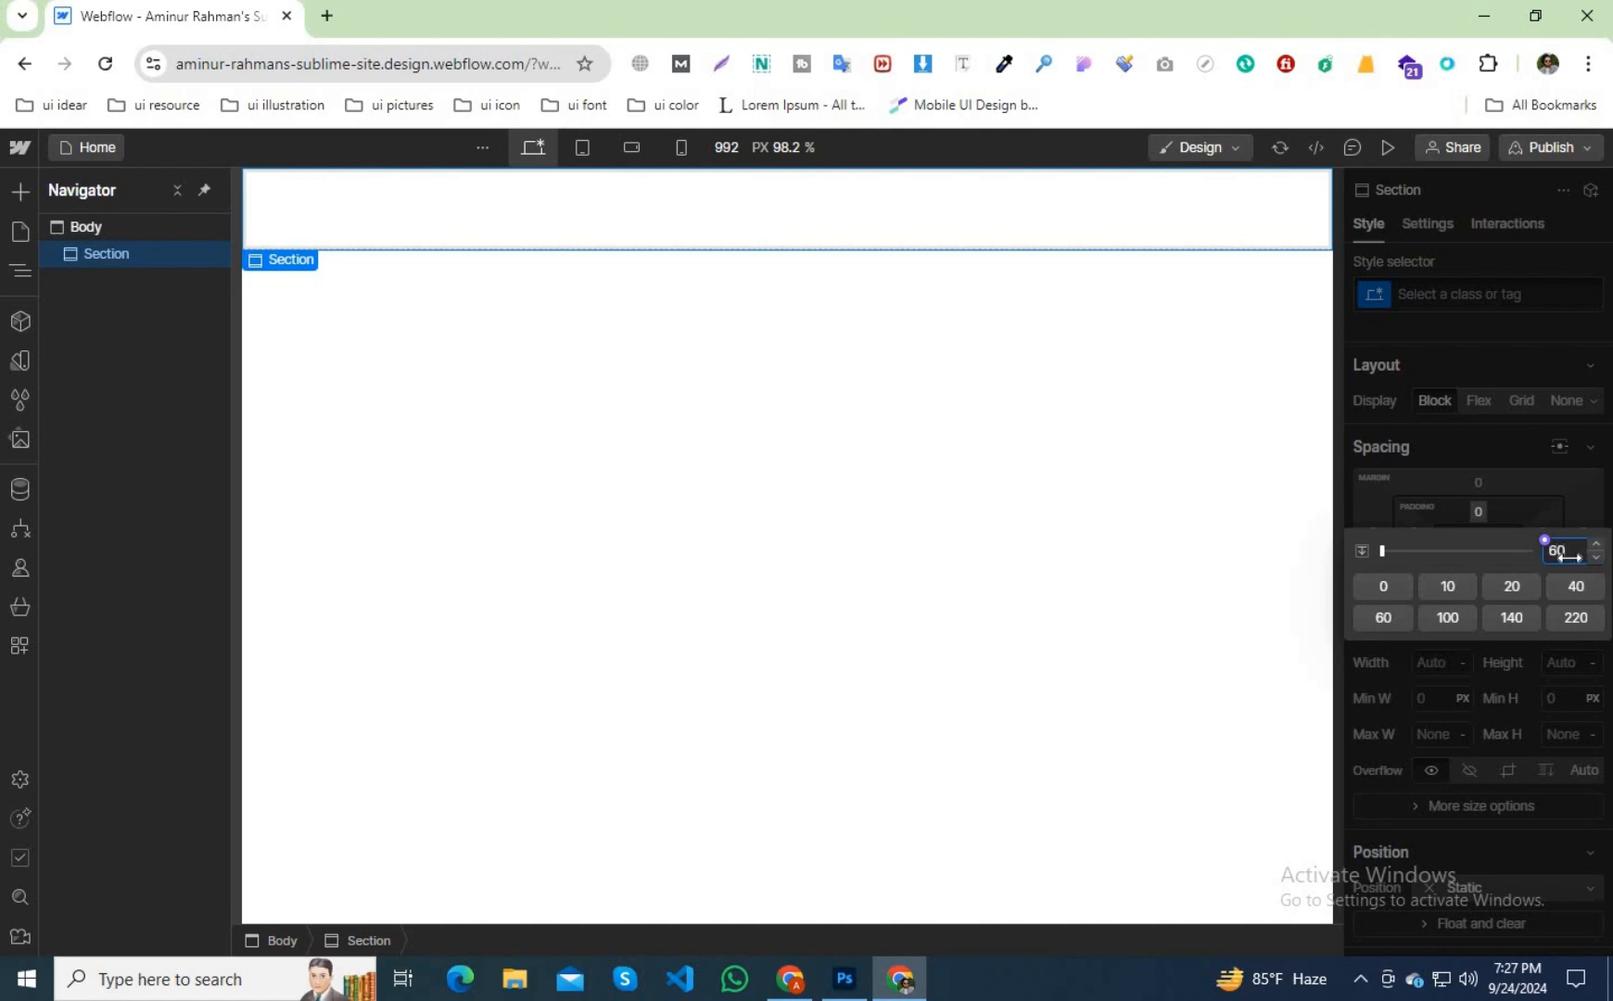
key(Return)
scroll(1469, 720, down, 5)
scroll(1433, 757, down, 2)
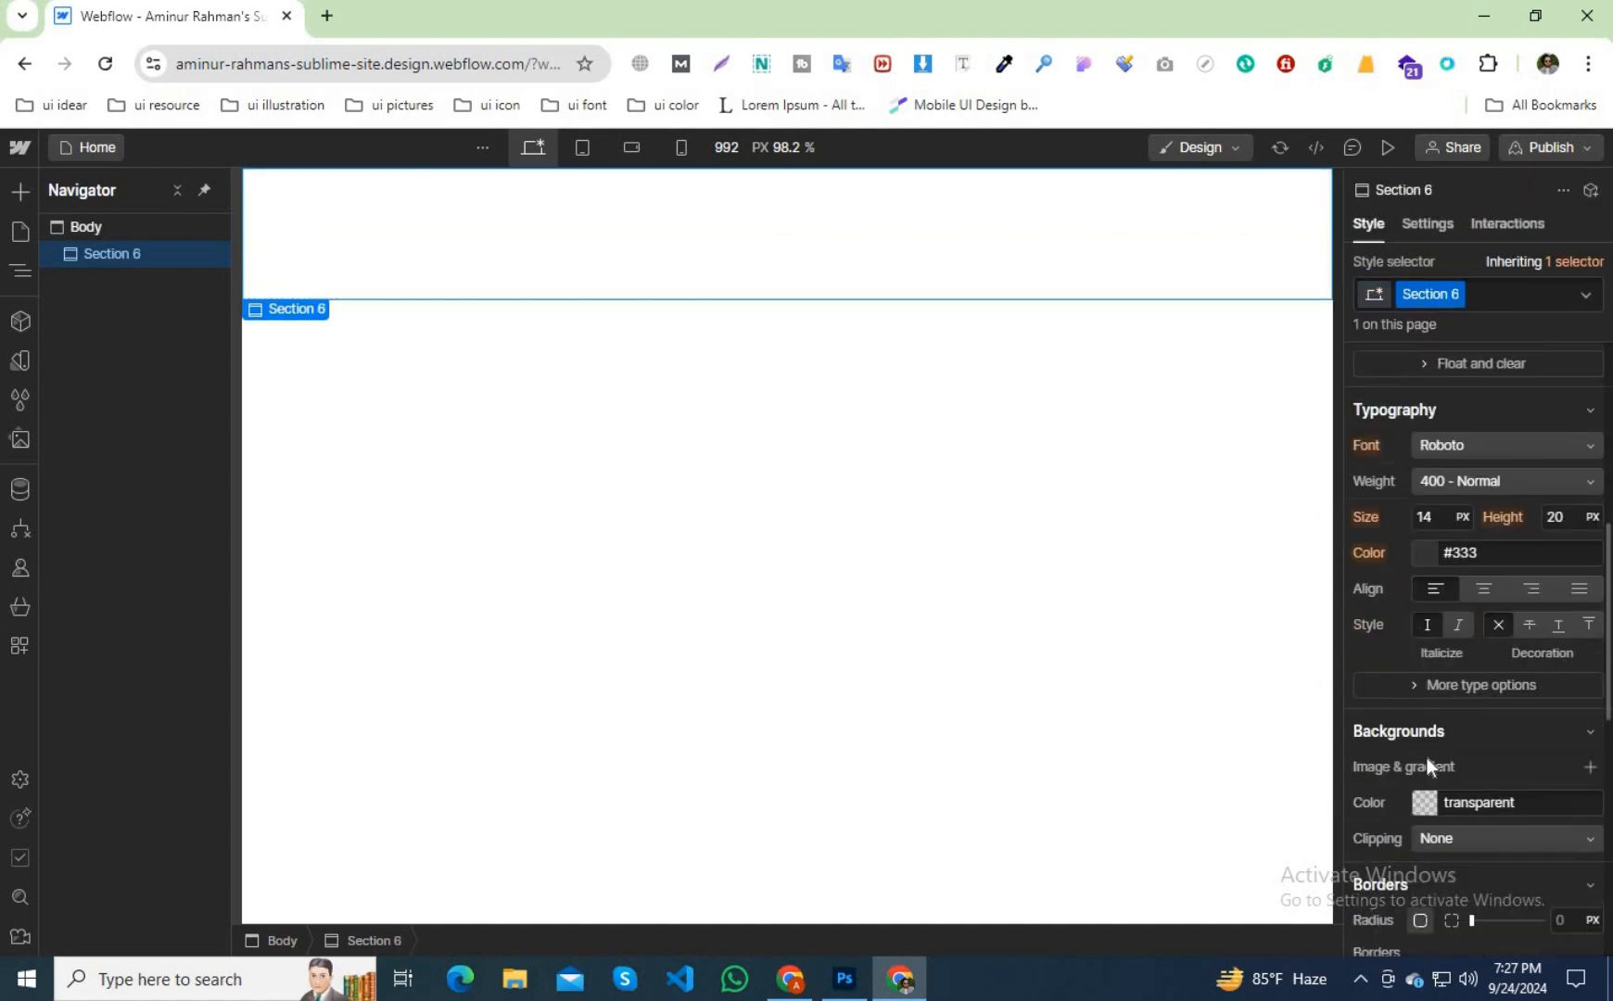
click(1416, 791)
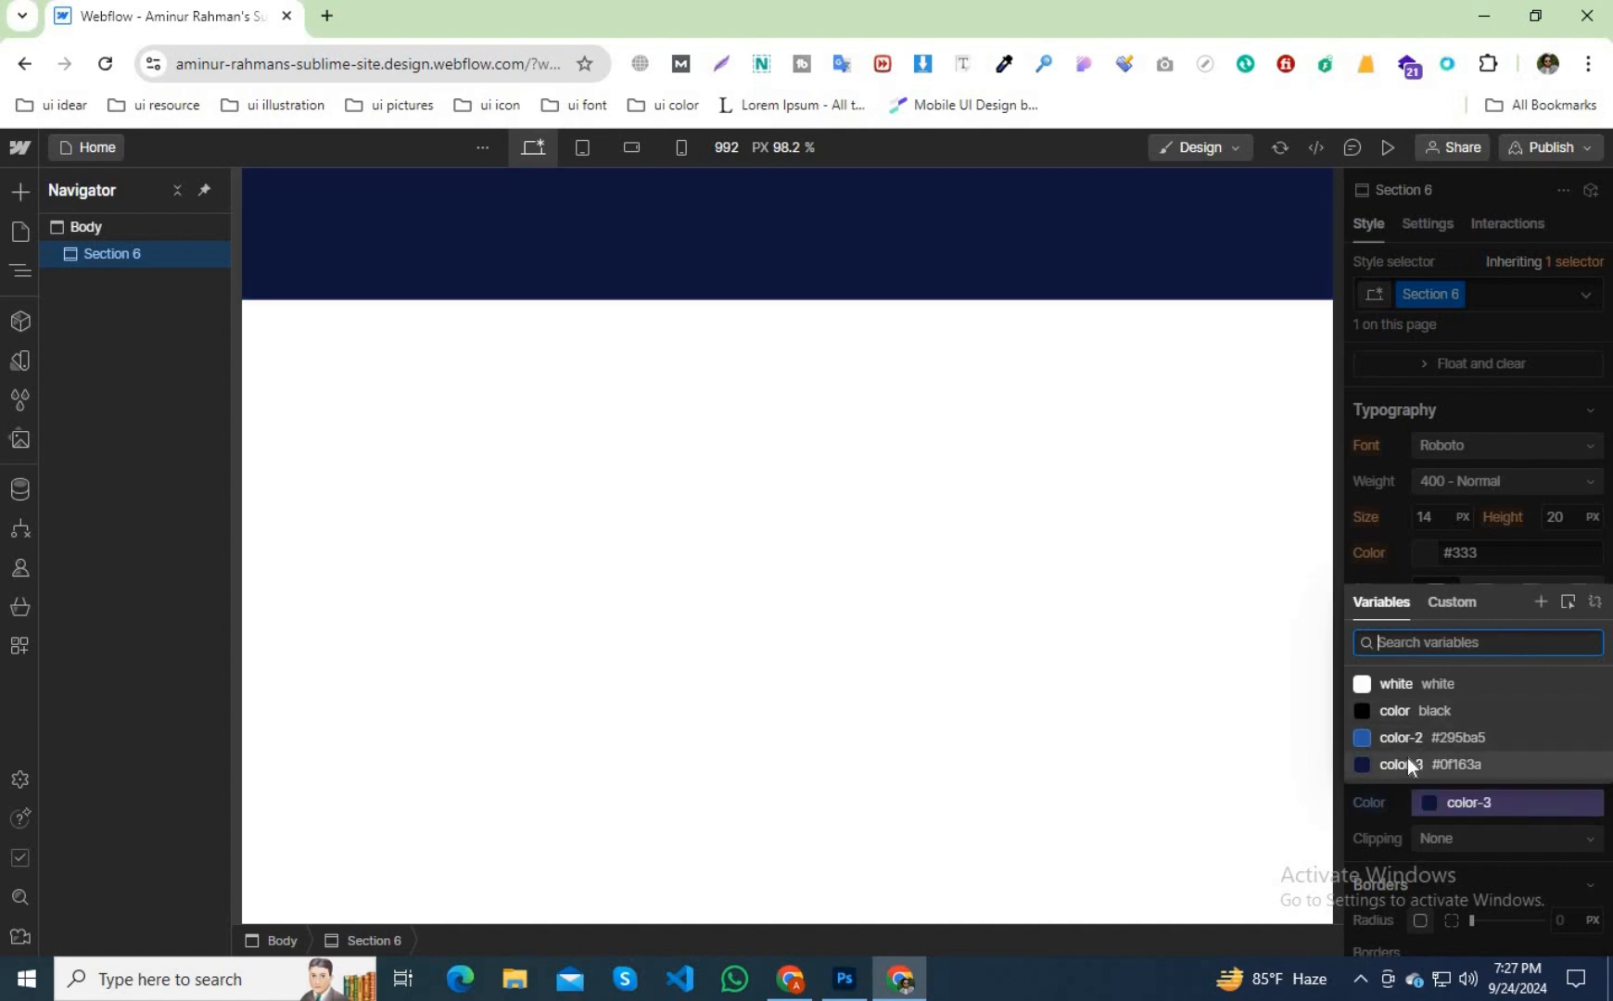
click(1409, 763)
click(412, 615)
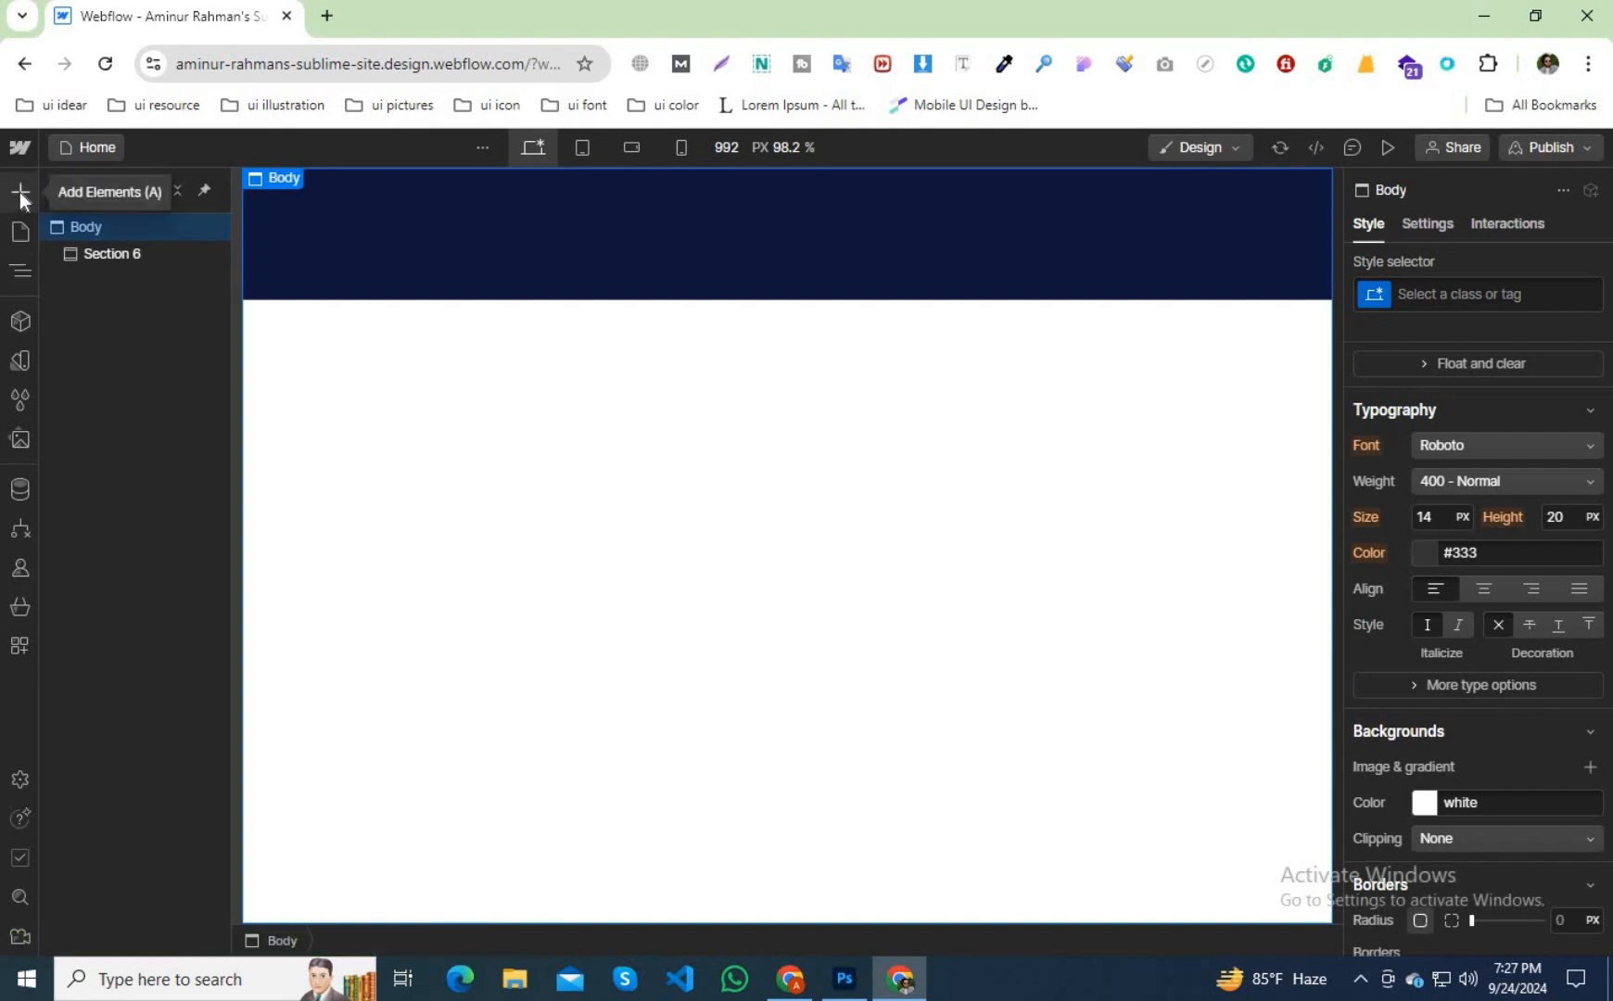
Add a Div Block to the page and nest it inside Section 6.
key(a)
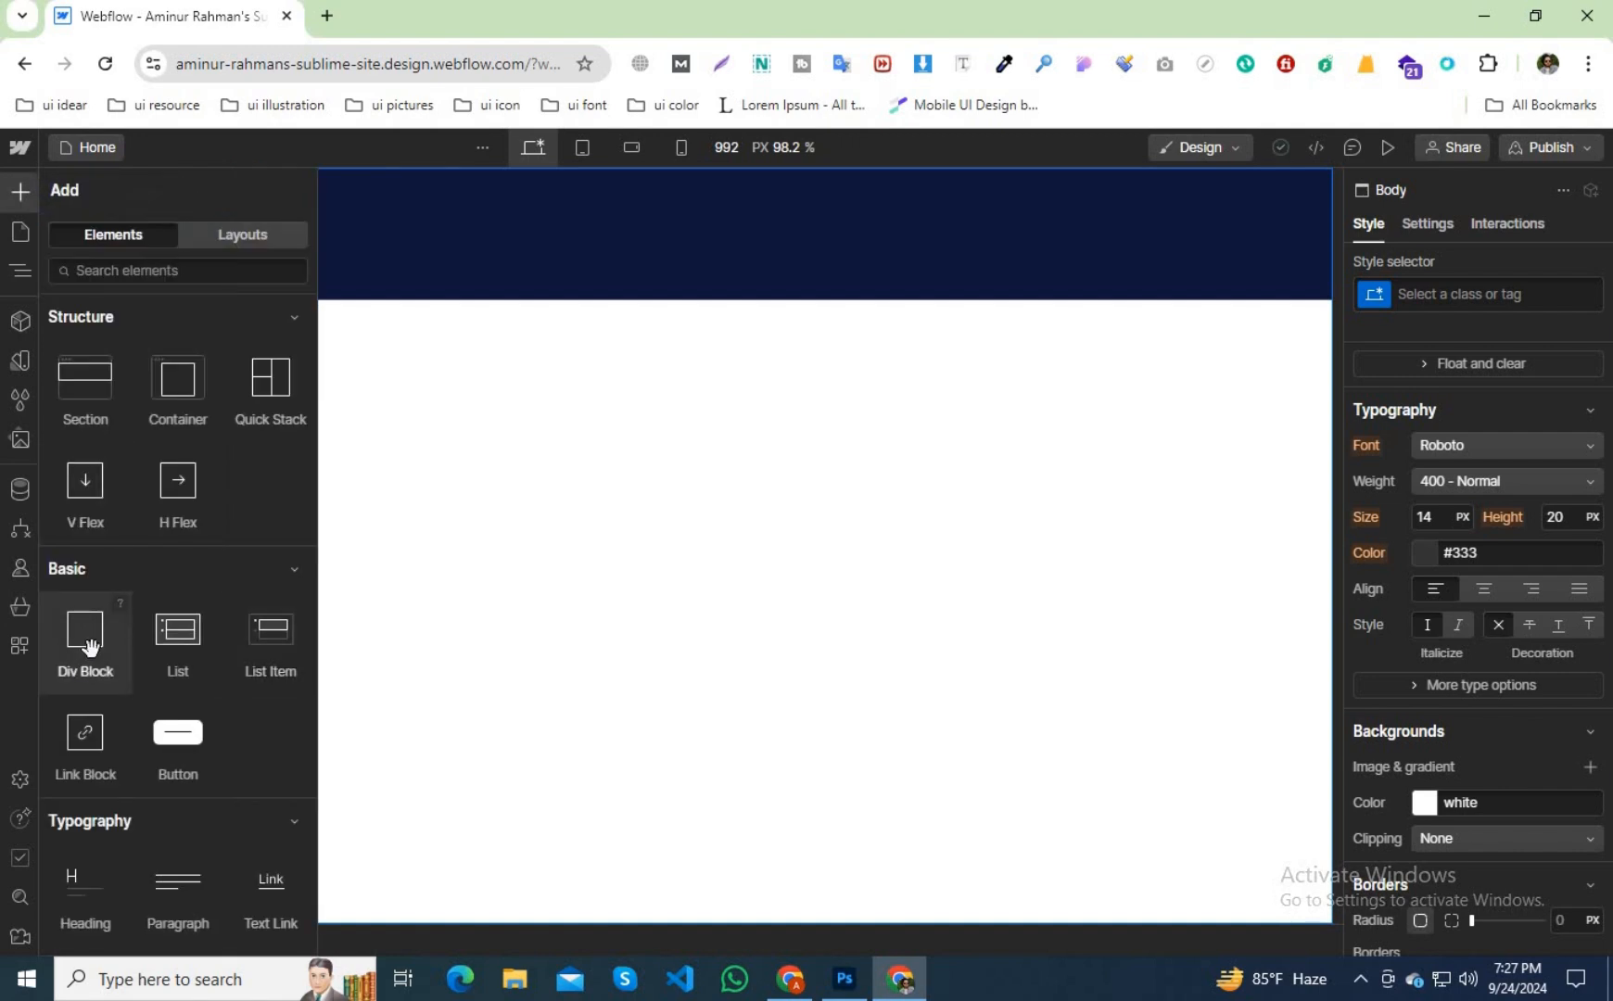
drag(90, 647, 837, 708)
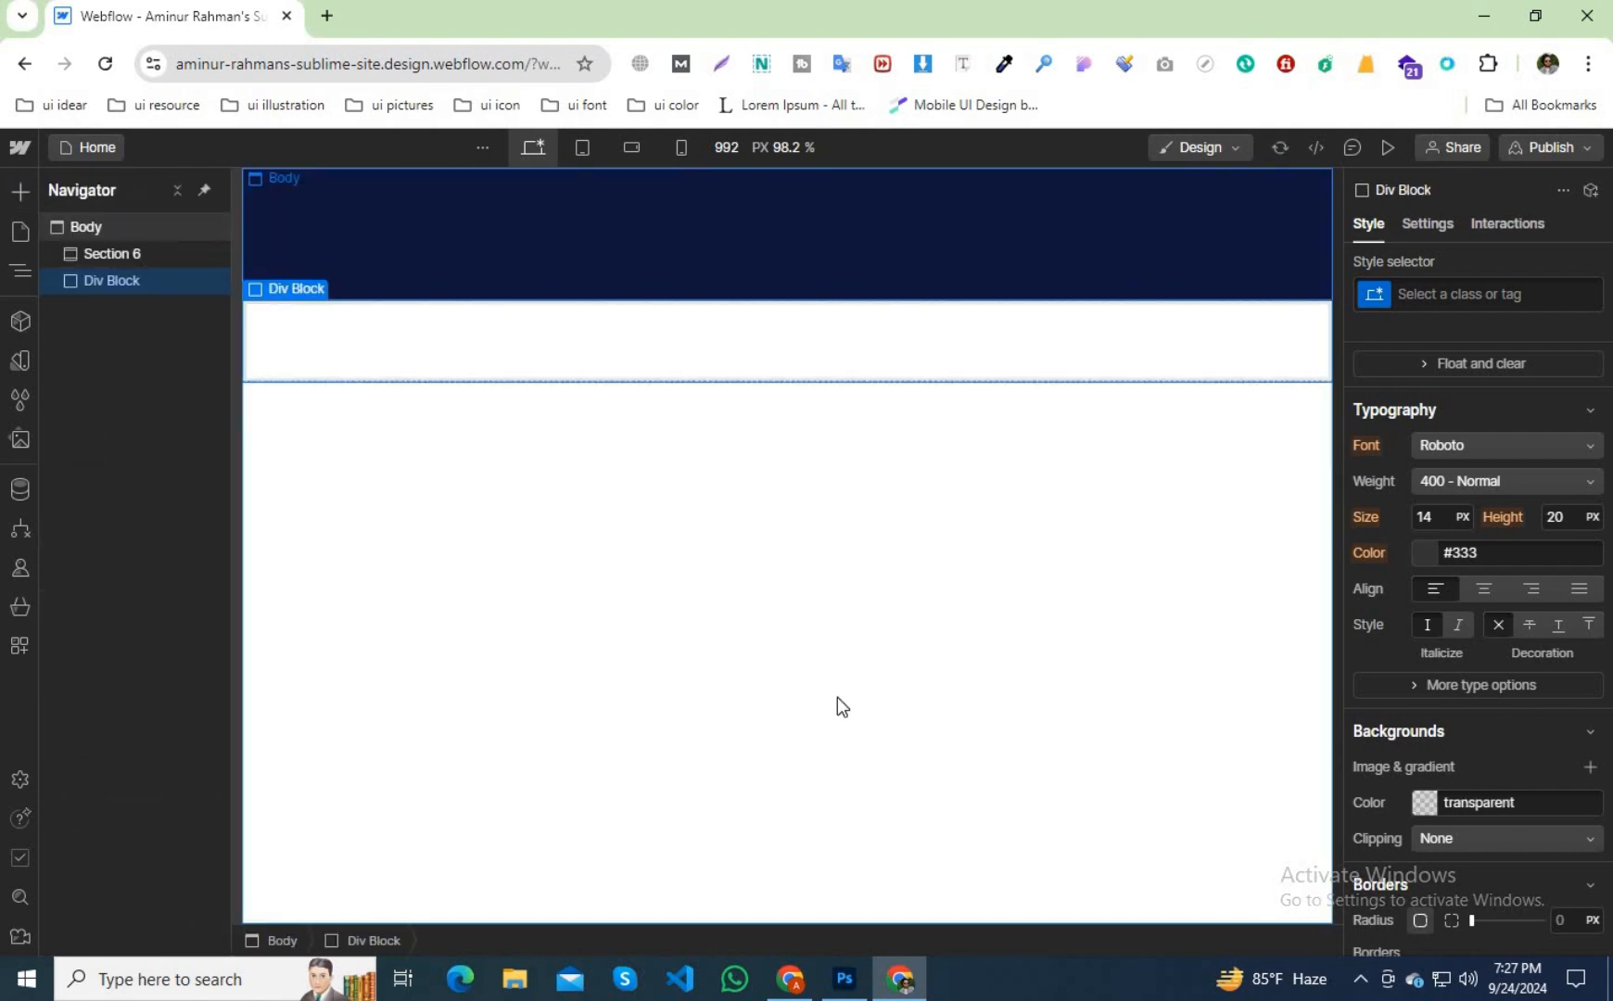
drag(98, 280, 126, 256)
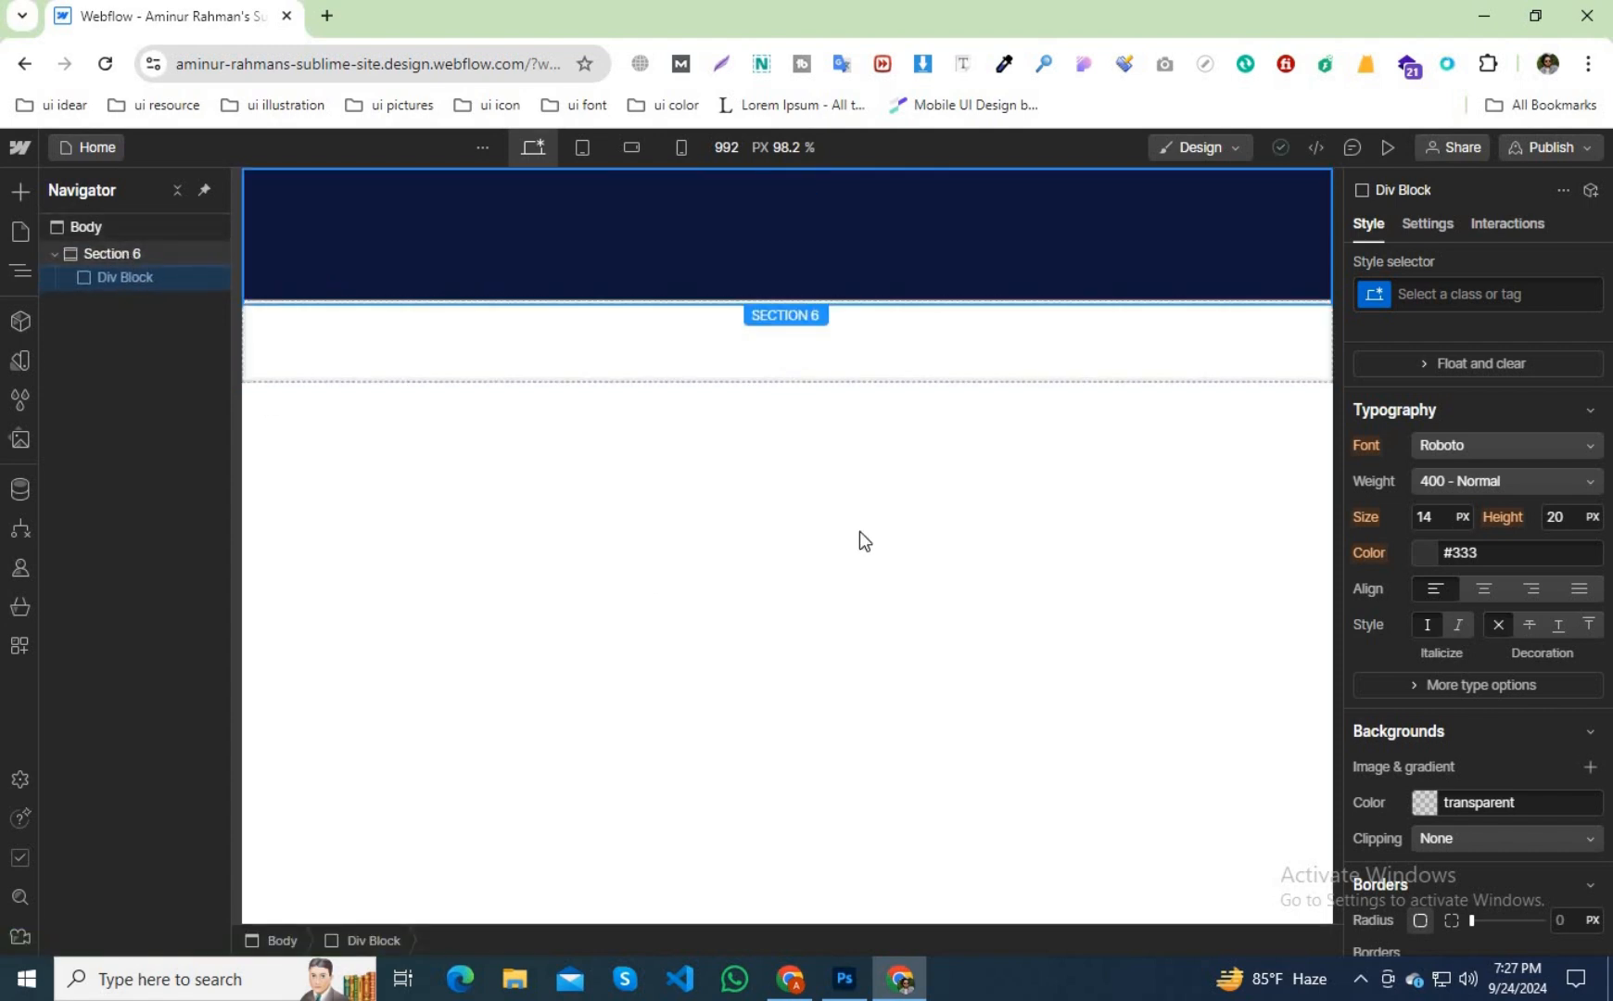
Create the class "content wrapper" for the div block inside Section 6.
click(1491, 291)
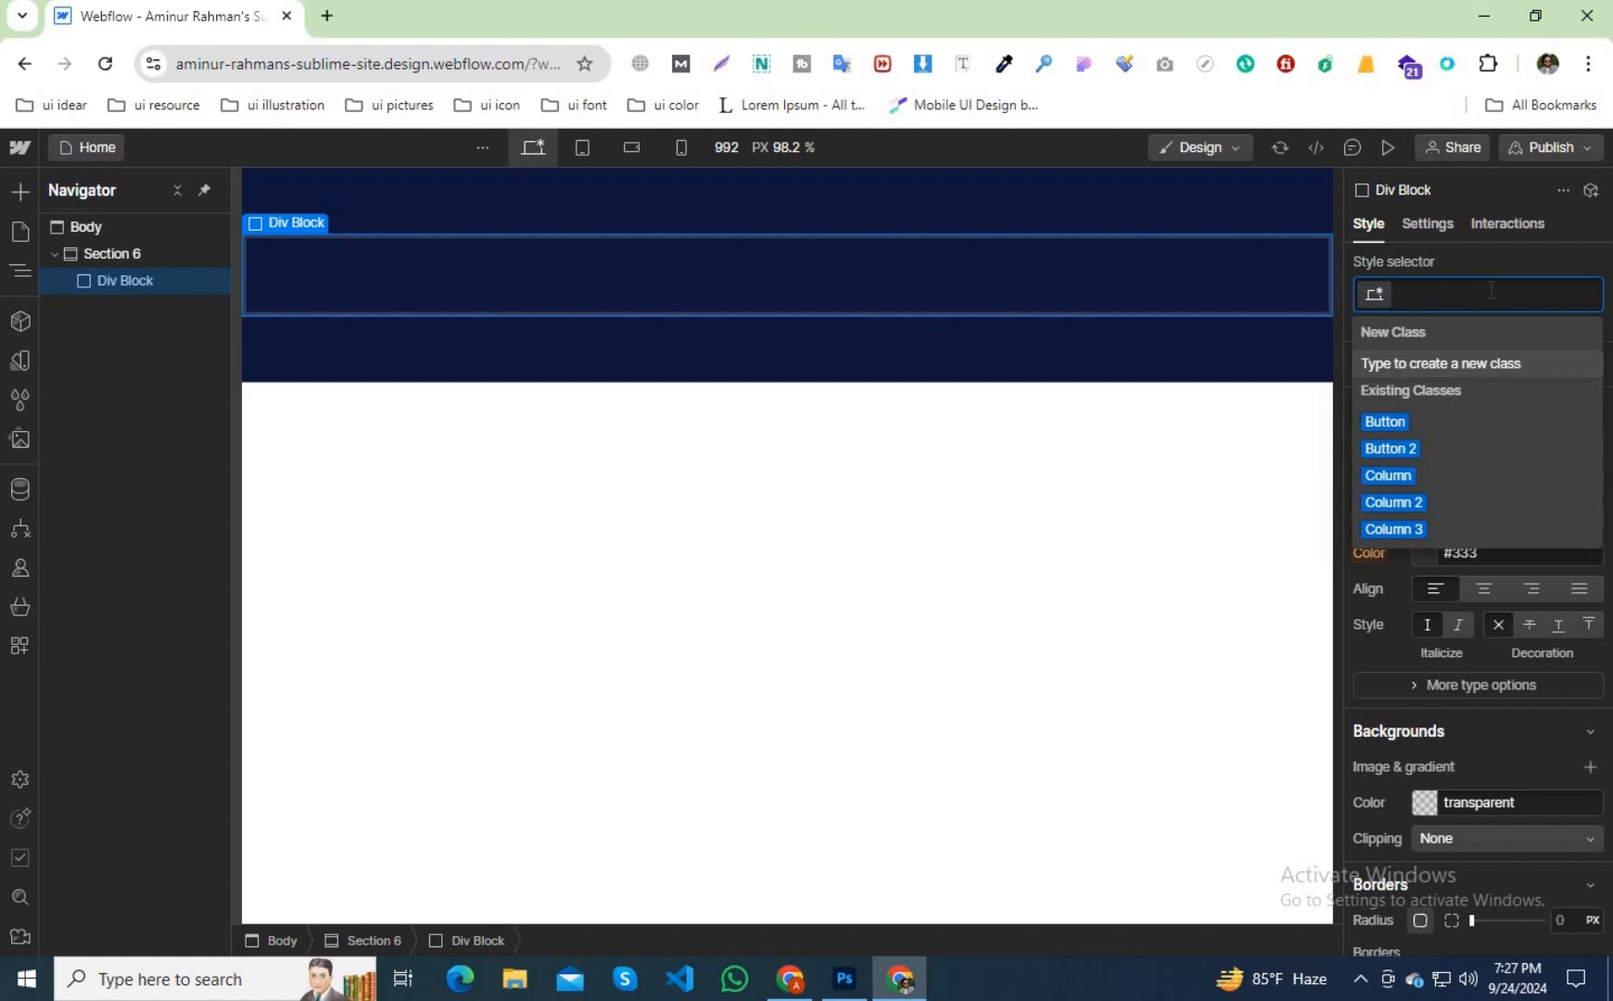
text(conte)
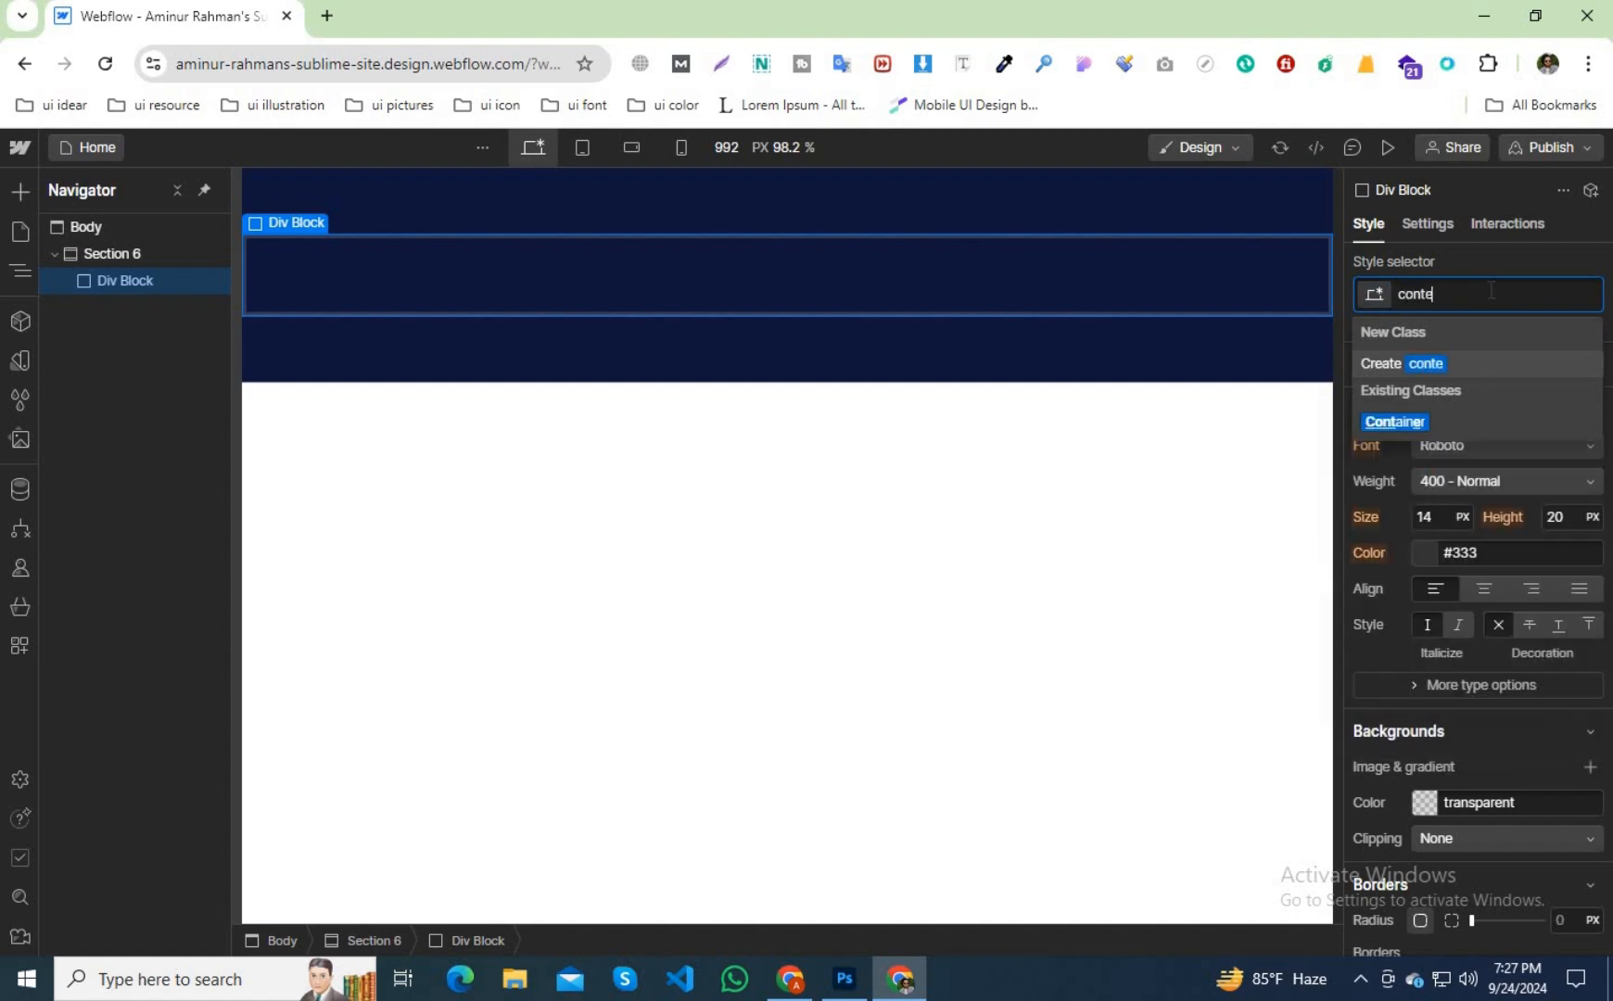
text(nt wrap)
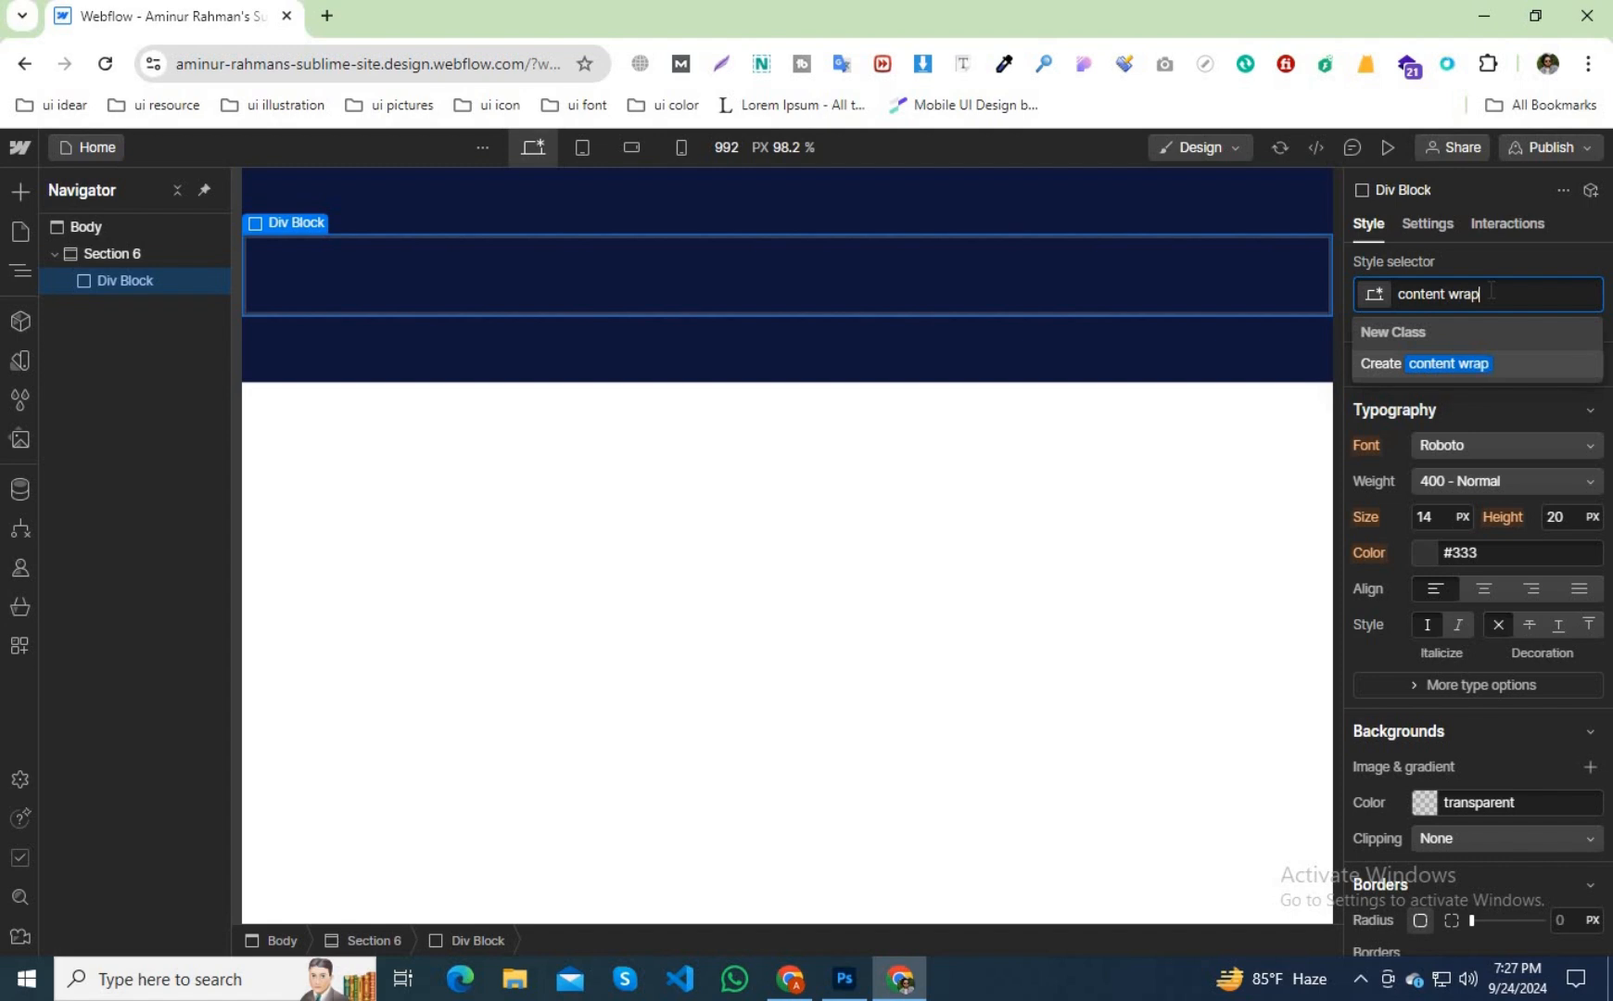
text(e)
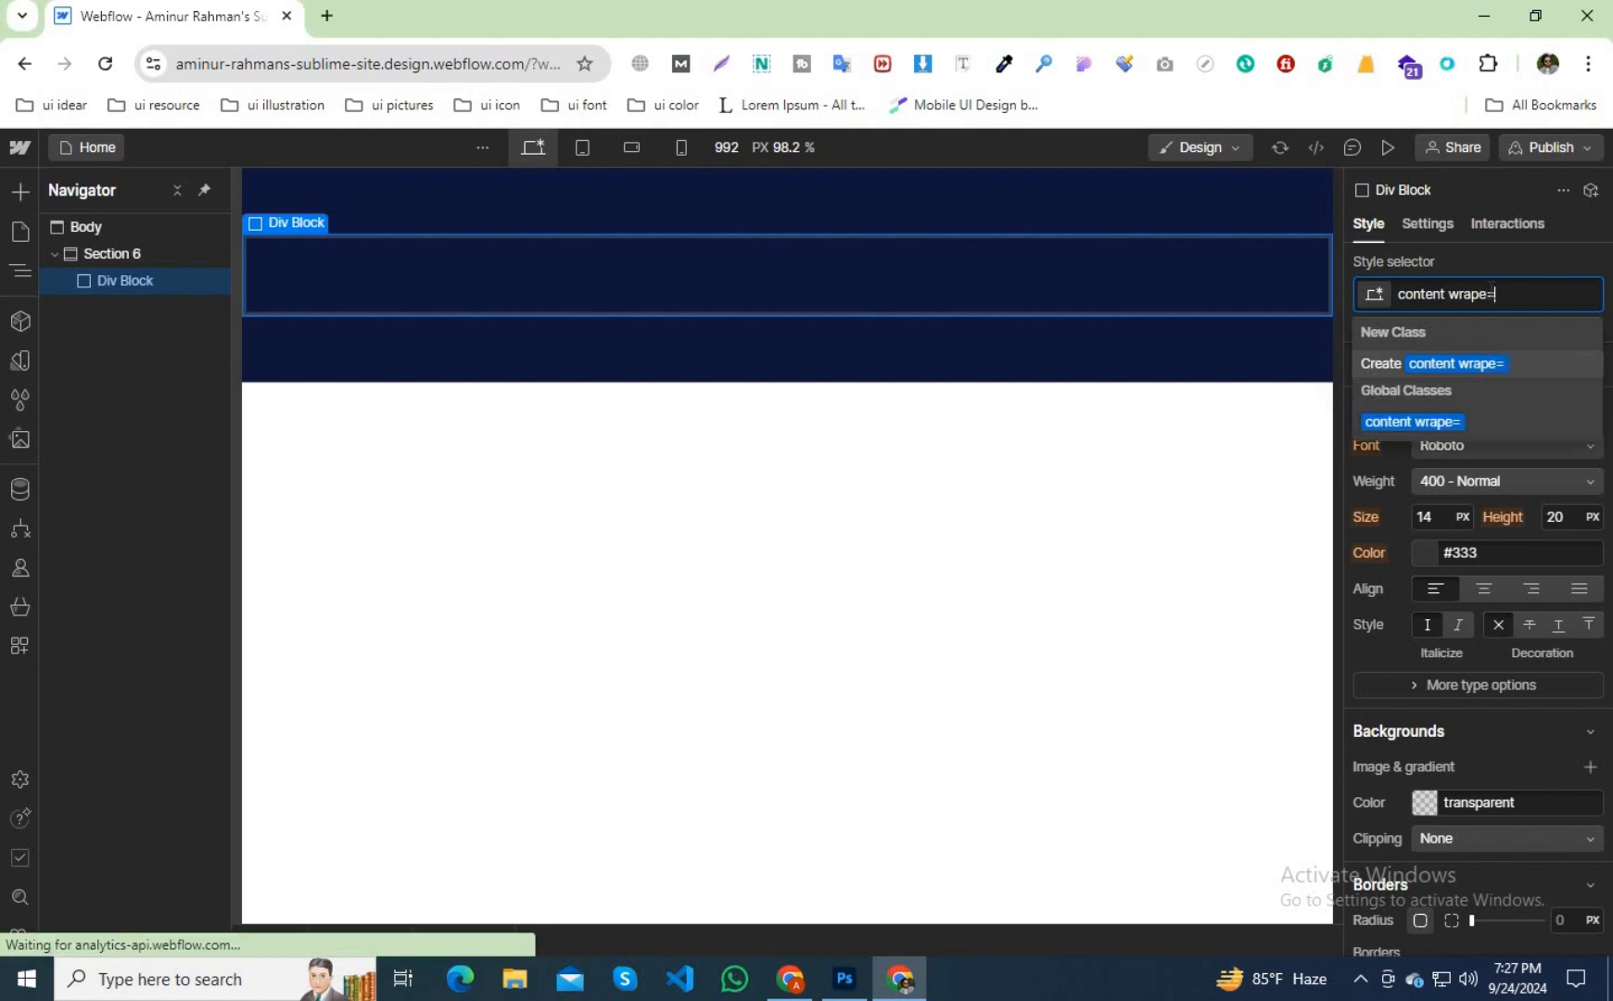
key(BackSpace)
text(per)
key(Return)
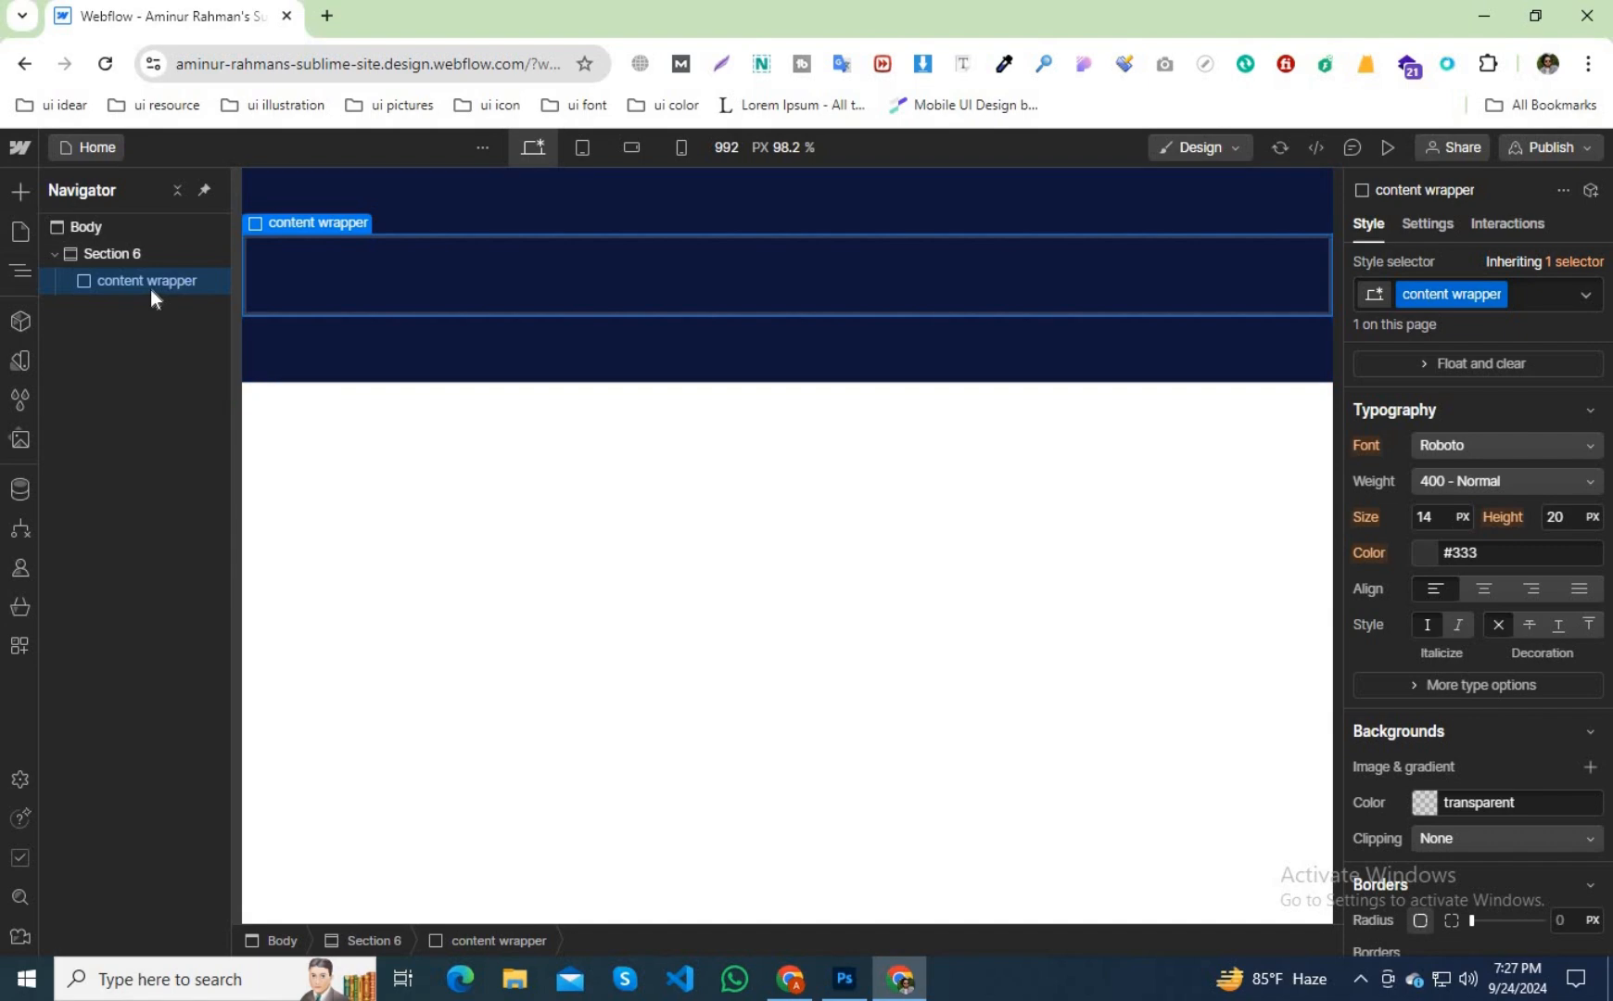
Check the layout mockup in Photoshop and, back in Webflow, add a Div Block inside the content wrapper.
click(843, 978)
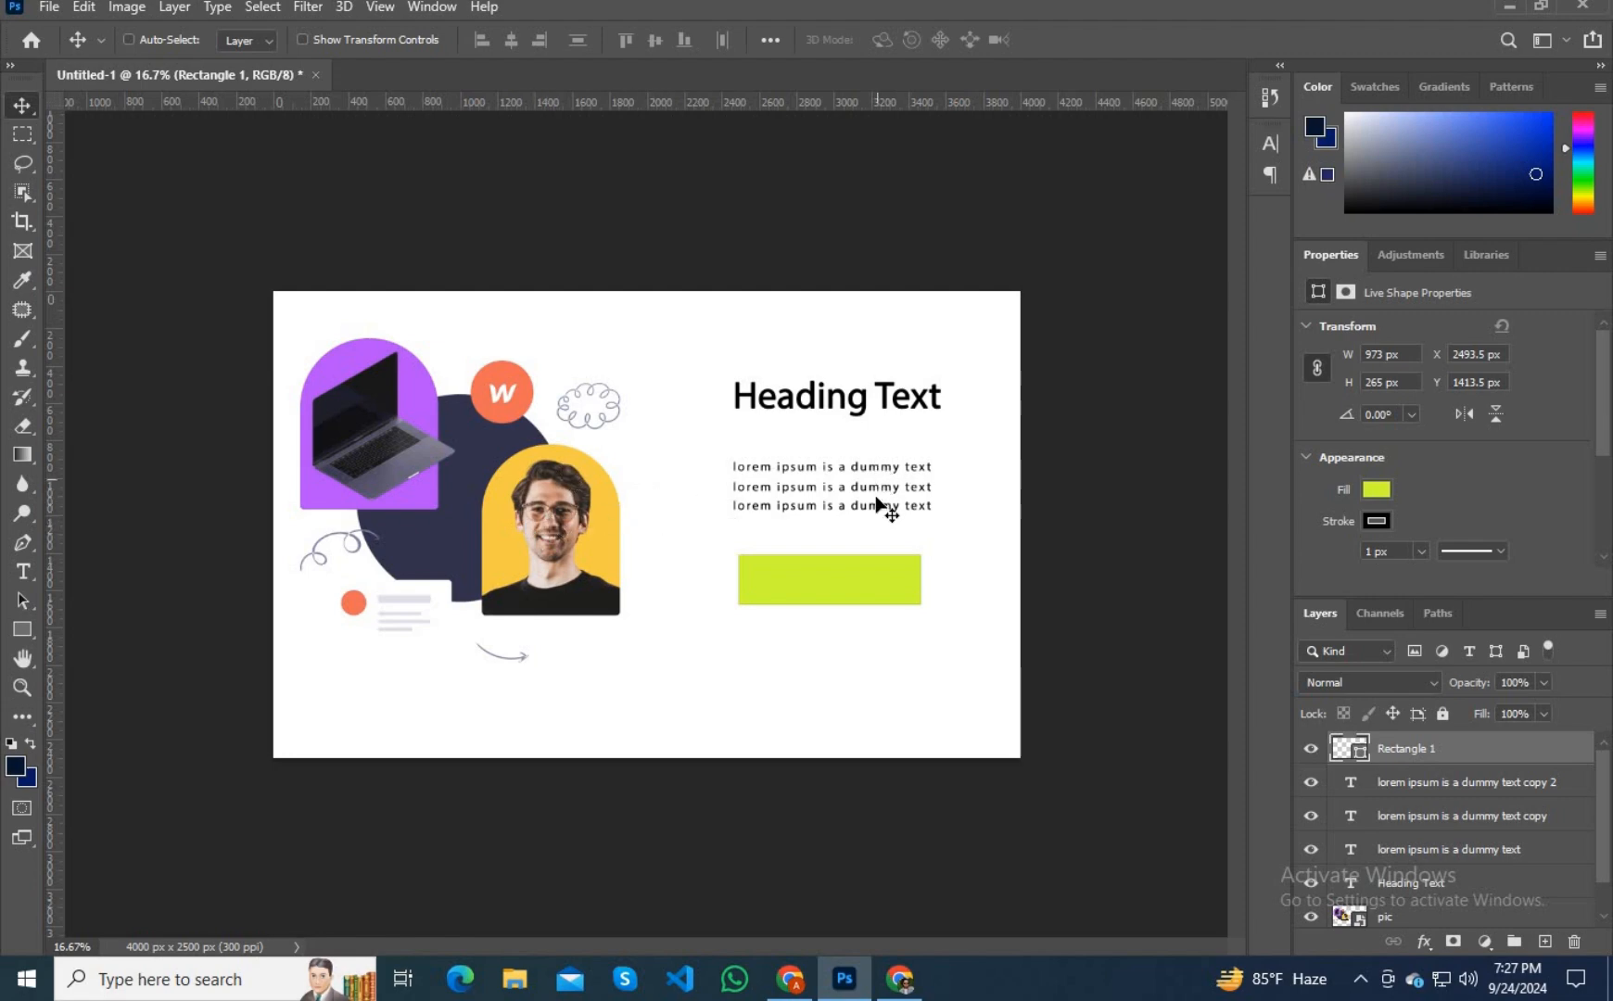
click(901, 983)
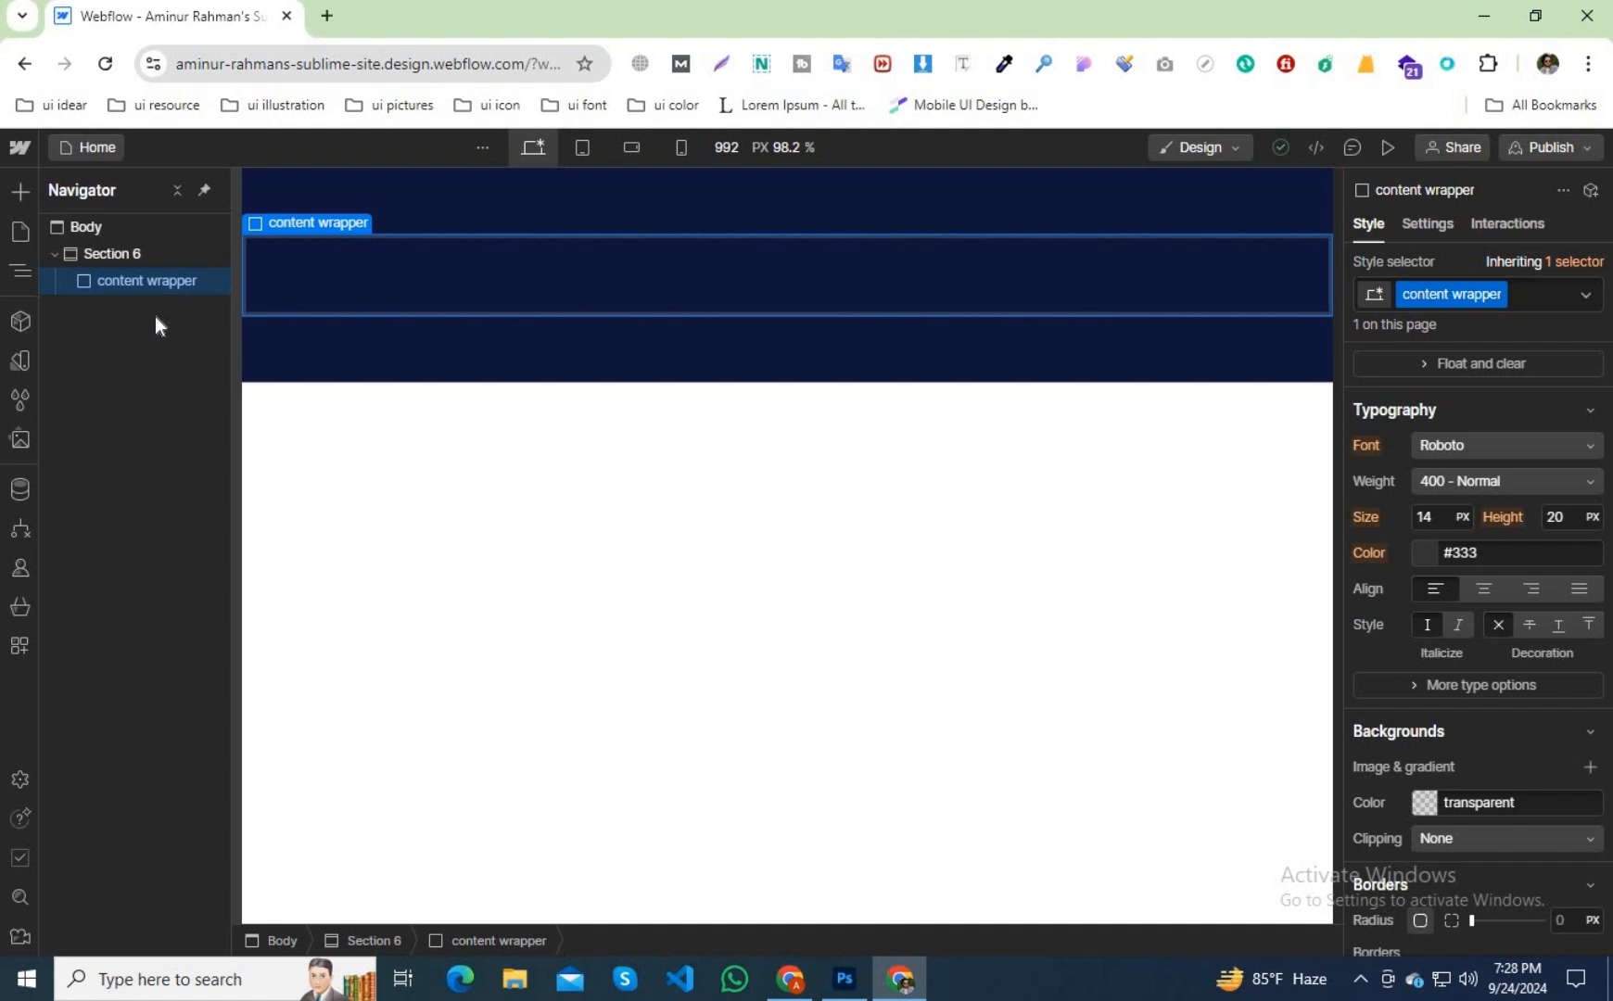
key(ctrl+k)
text(div)
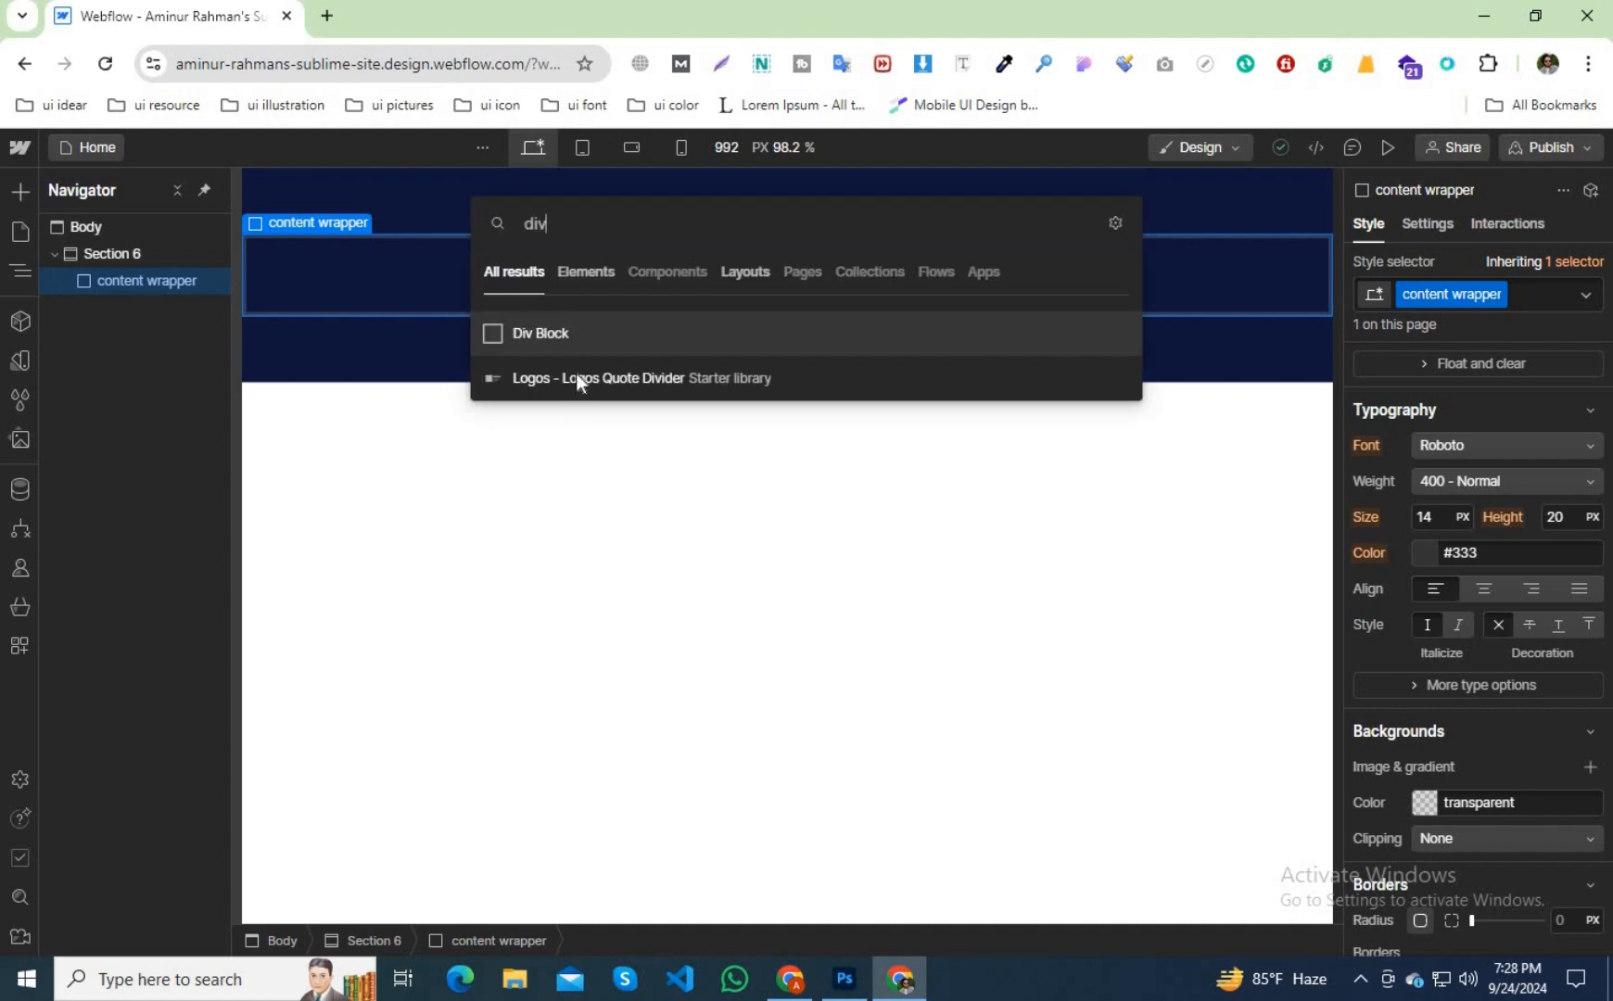
key(Return)
Assign the class "left side" to the div block nested in the content wrapper.
click(1454, 296)
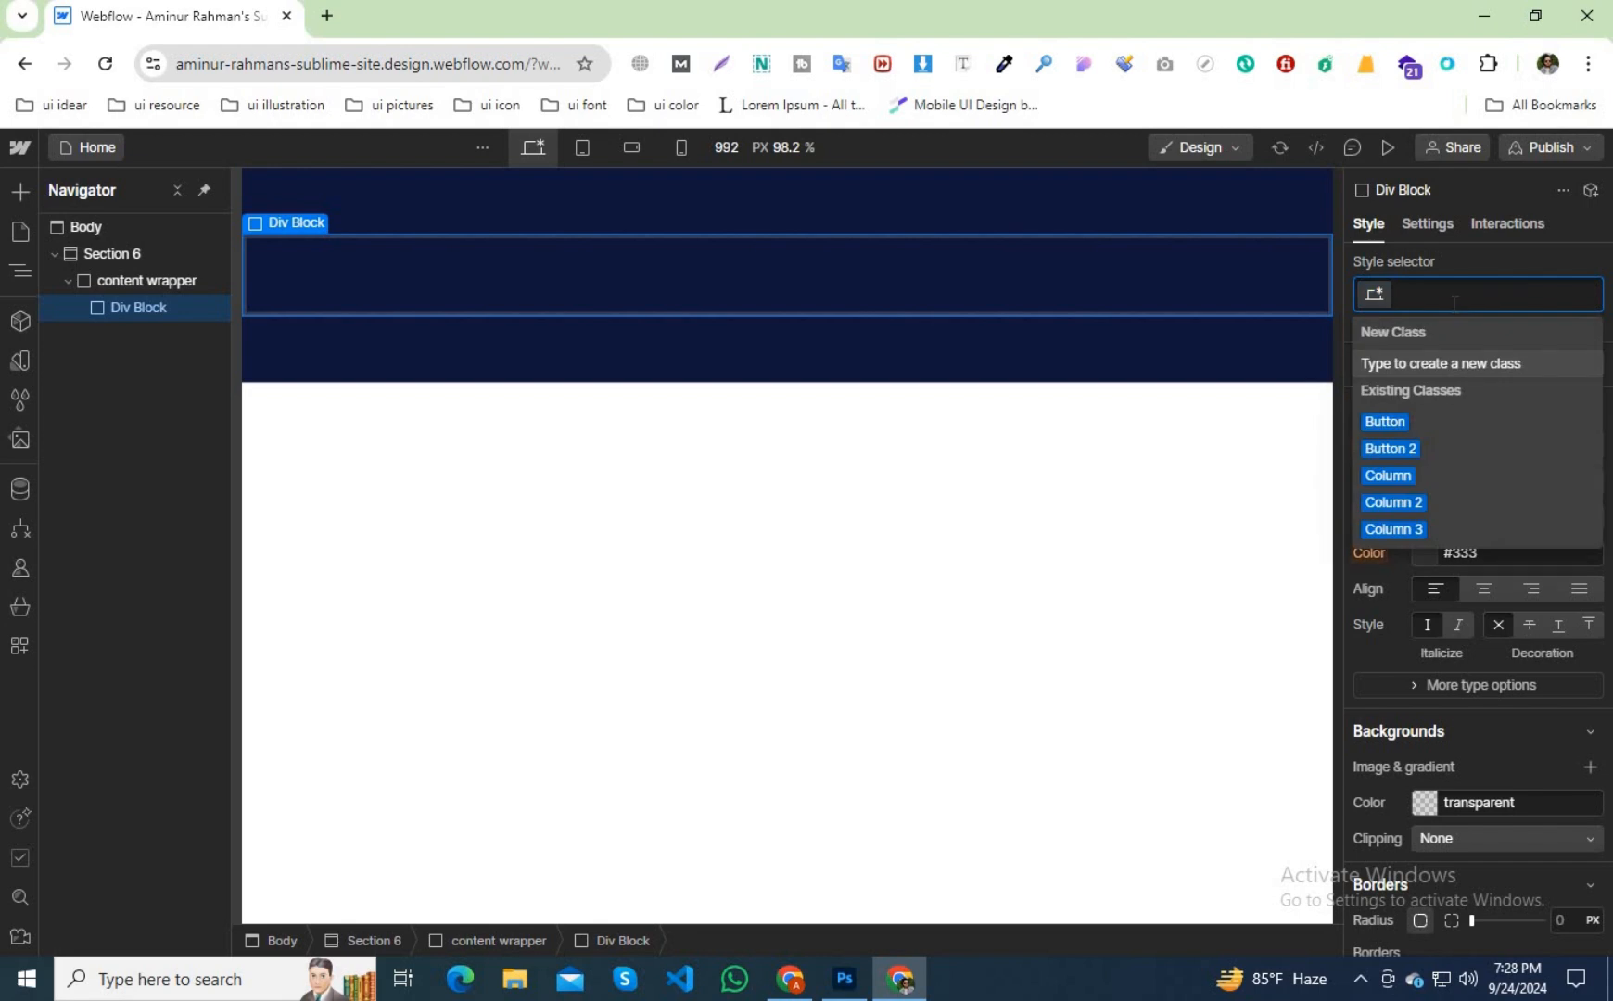
text(lef)
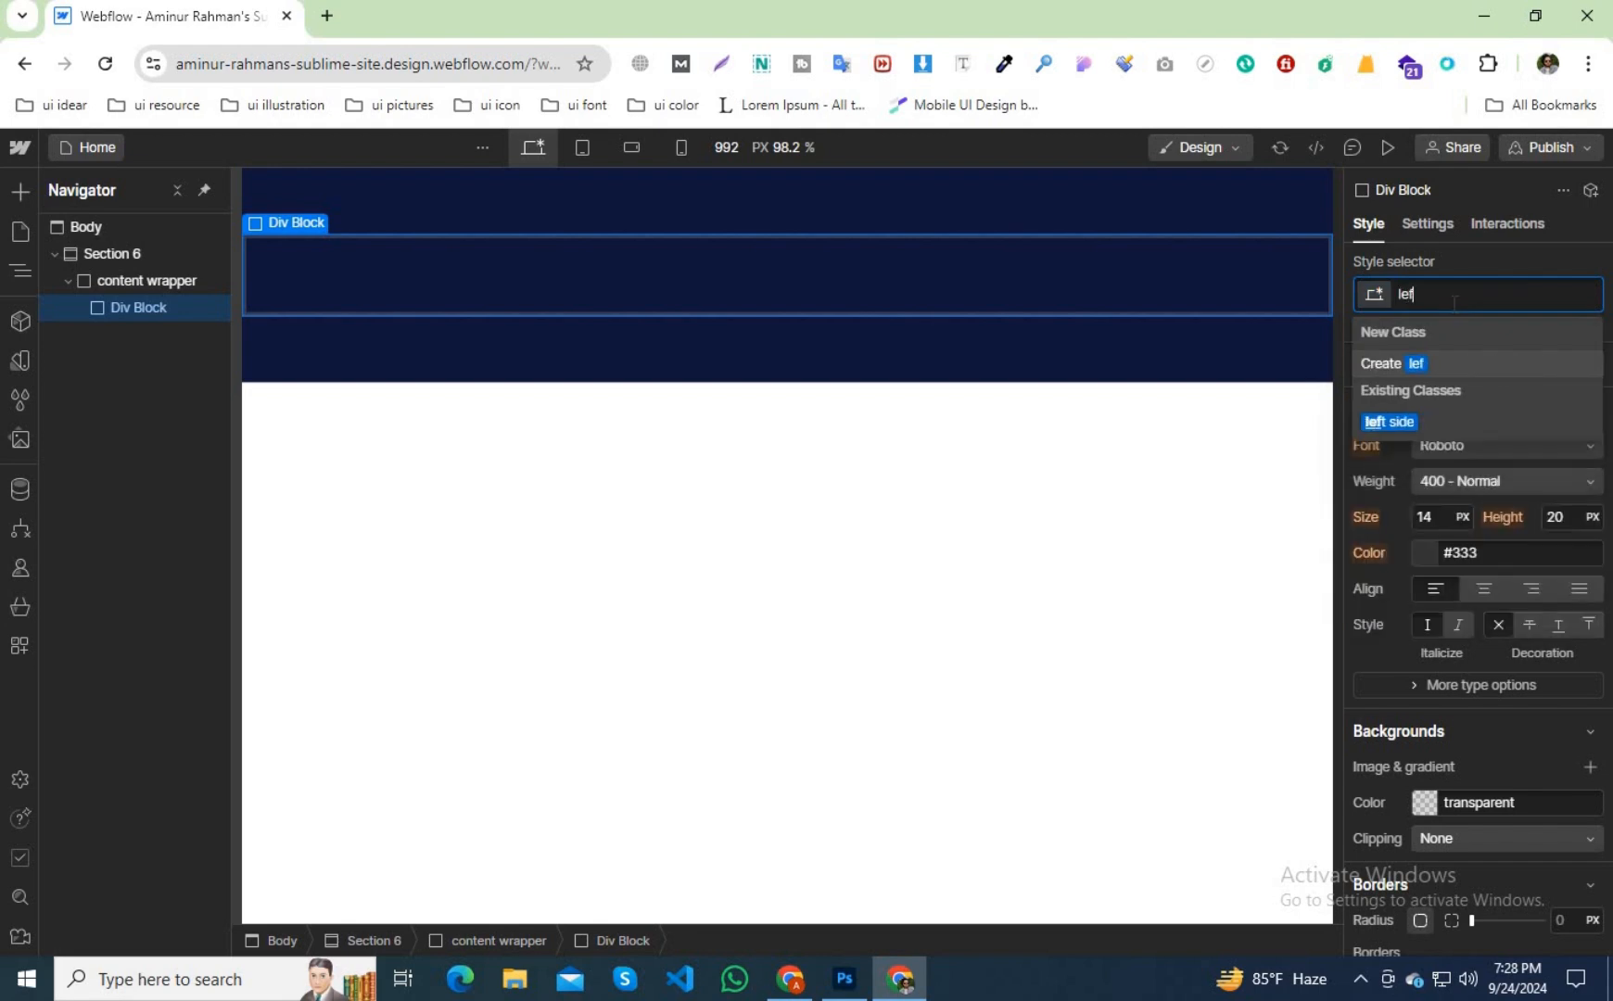
text(t side)
key(Return)
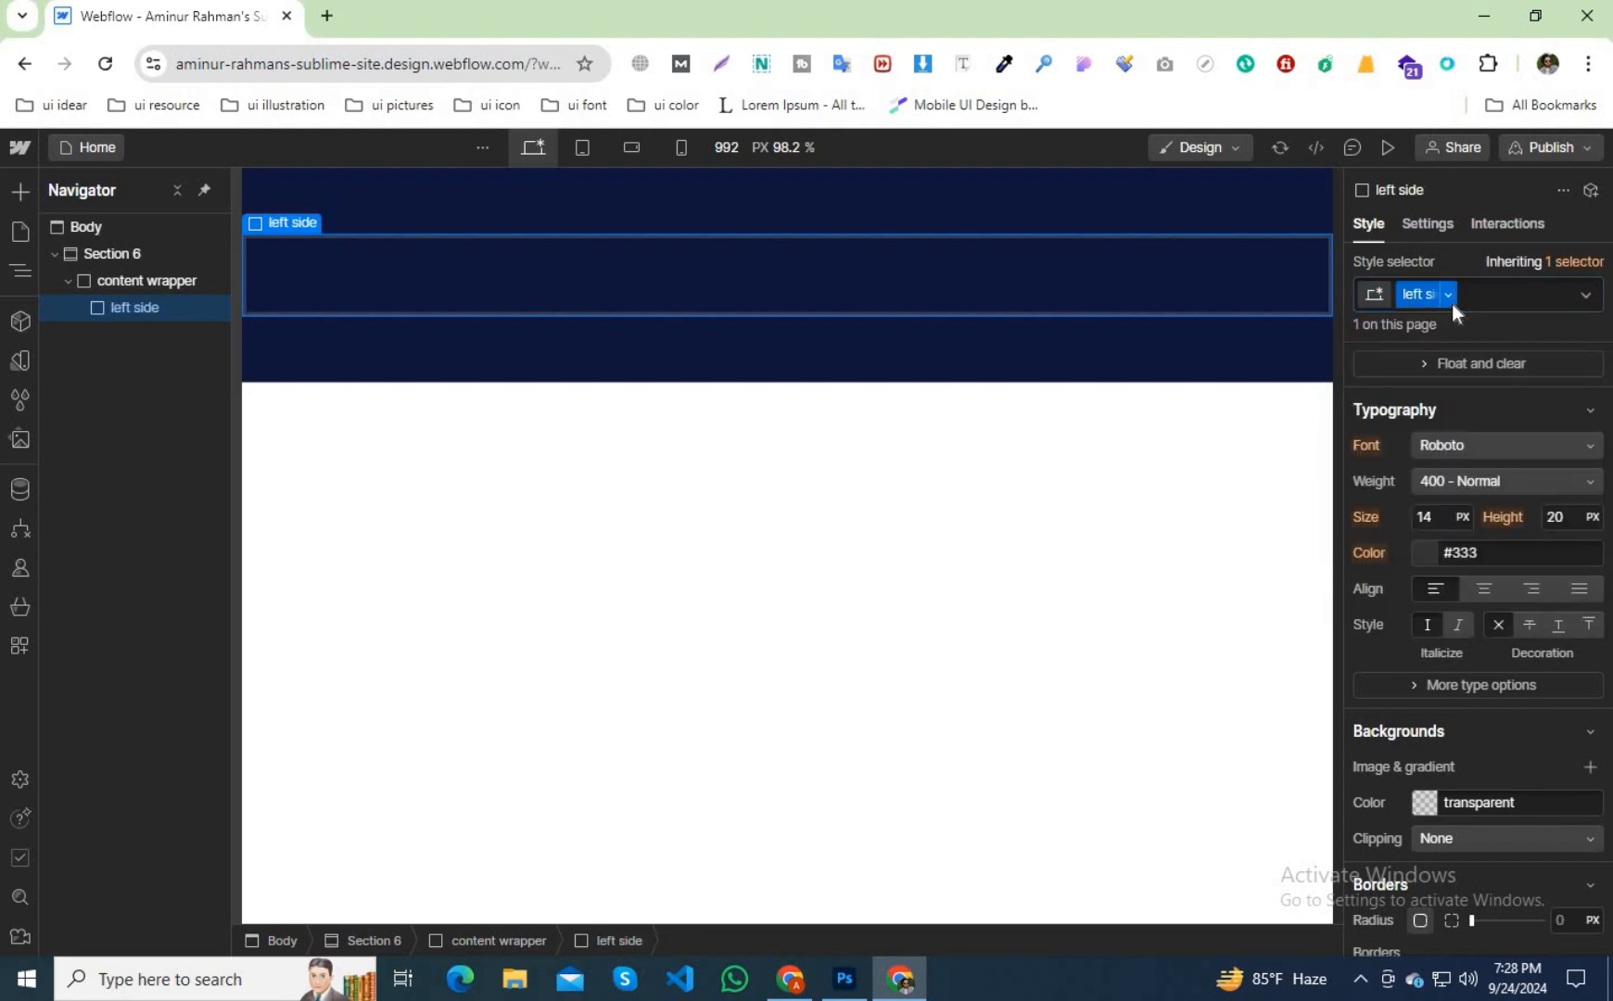
Add a second Div Block inside the content wrapper and assign it the class "right side".
click(113, 281)
key(ctrl+k)
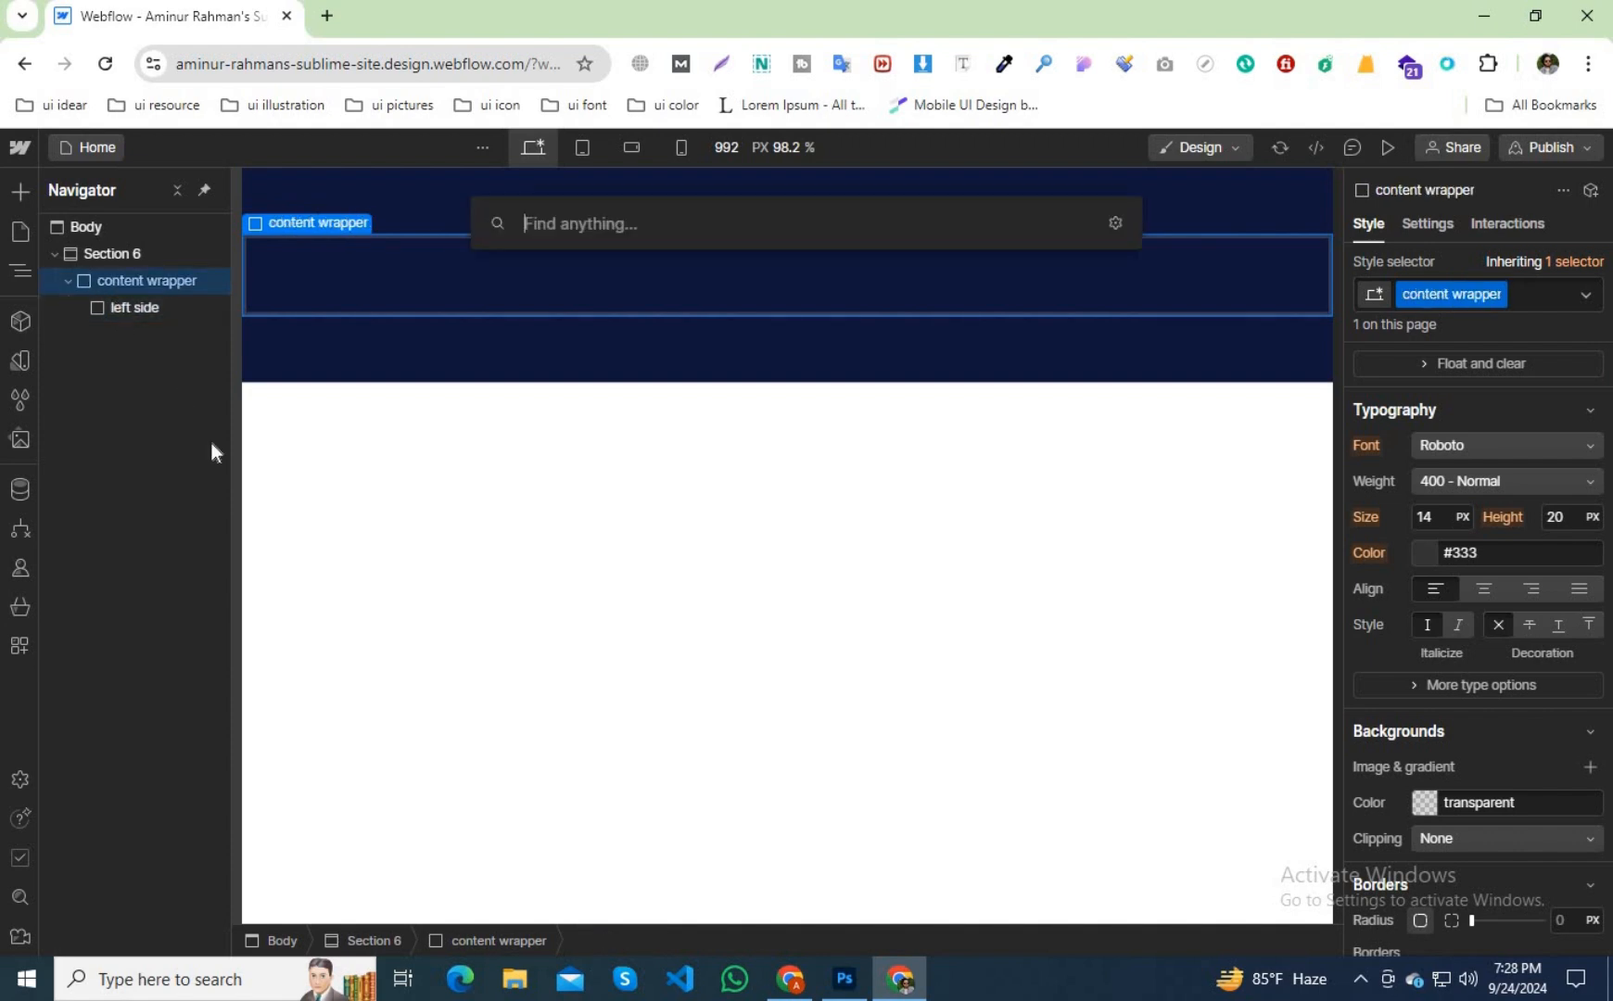
text(div)
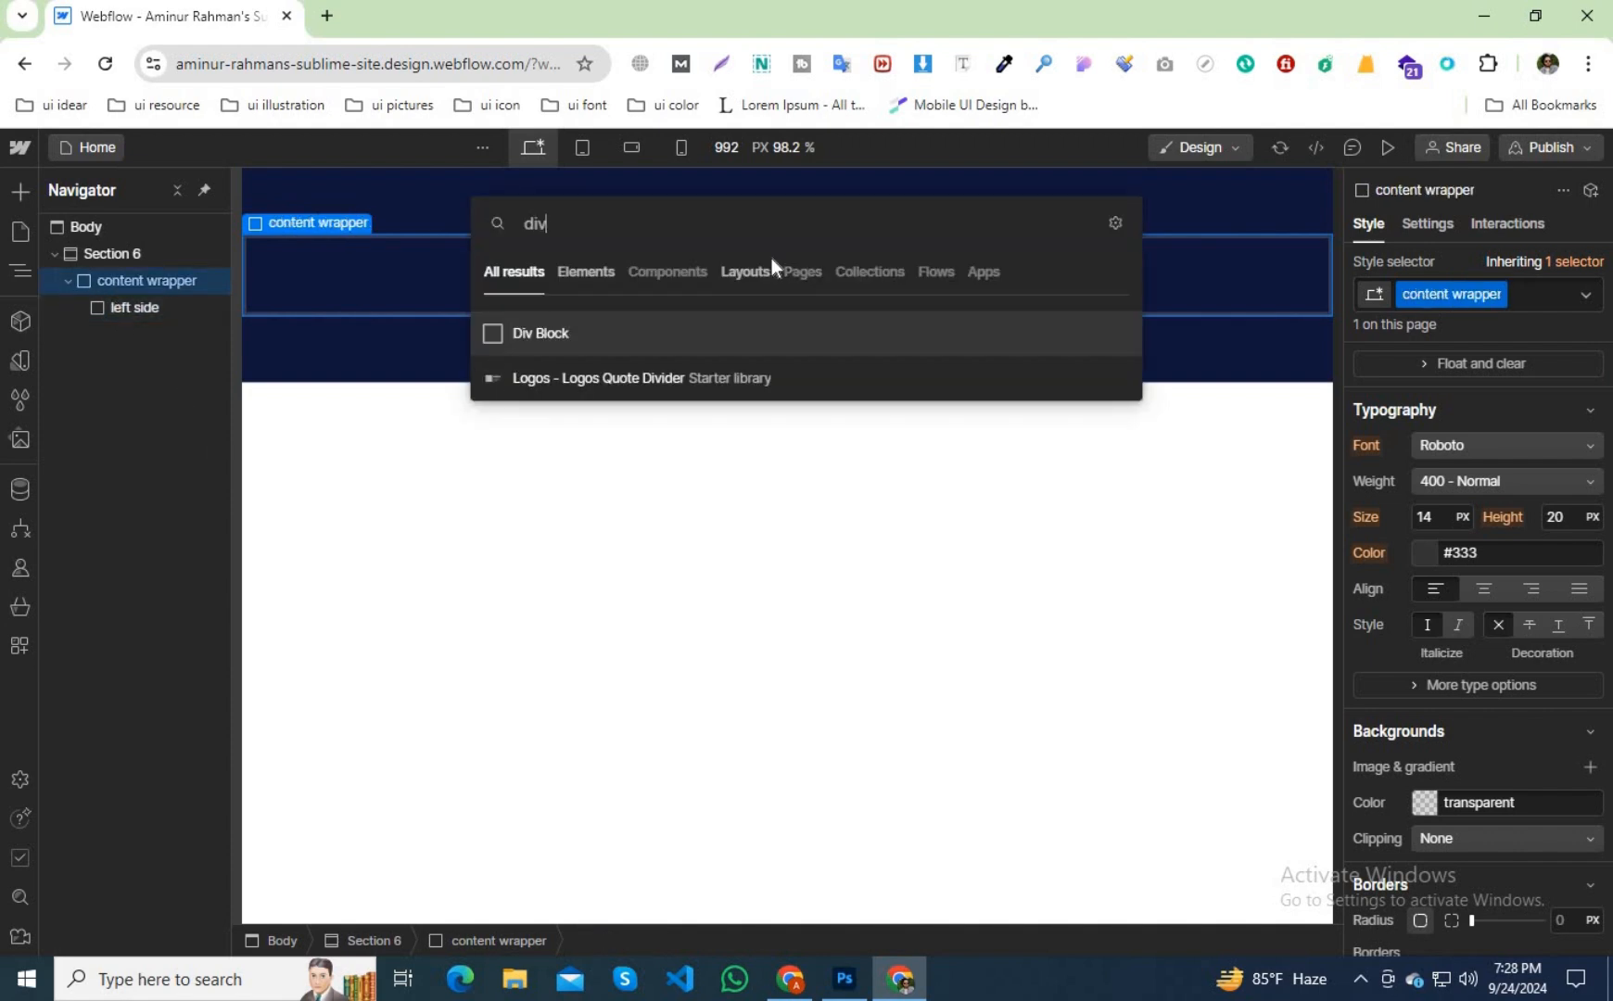
drag(598, 340, 210, 387)
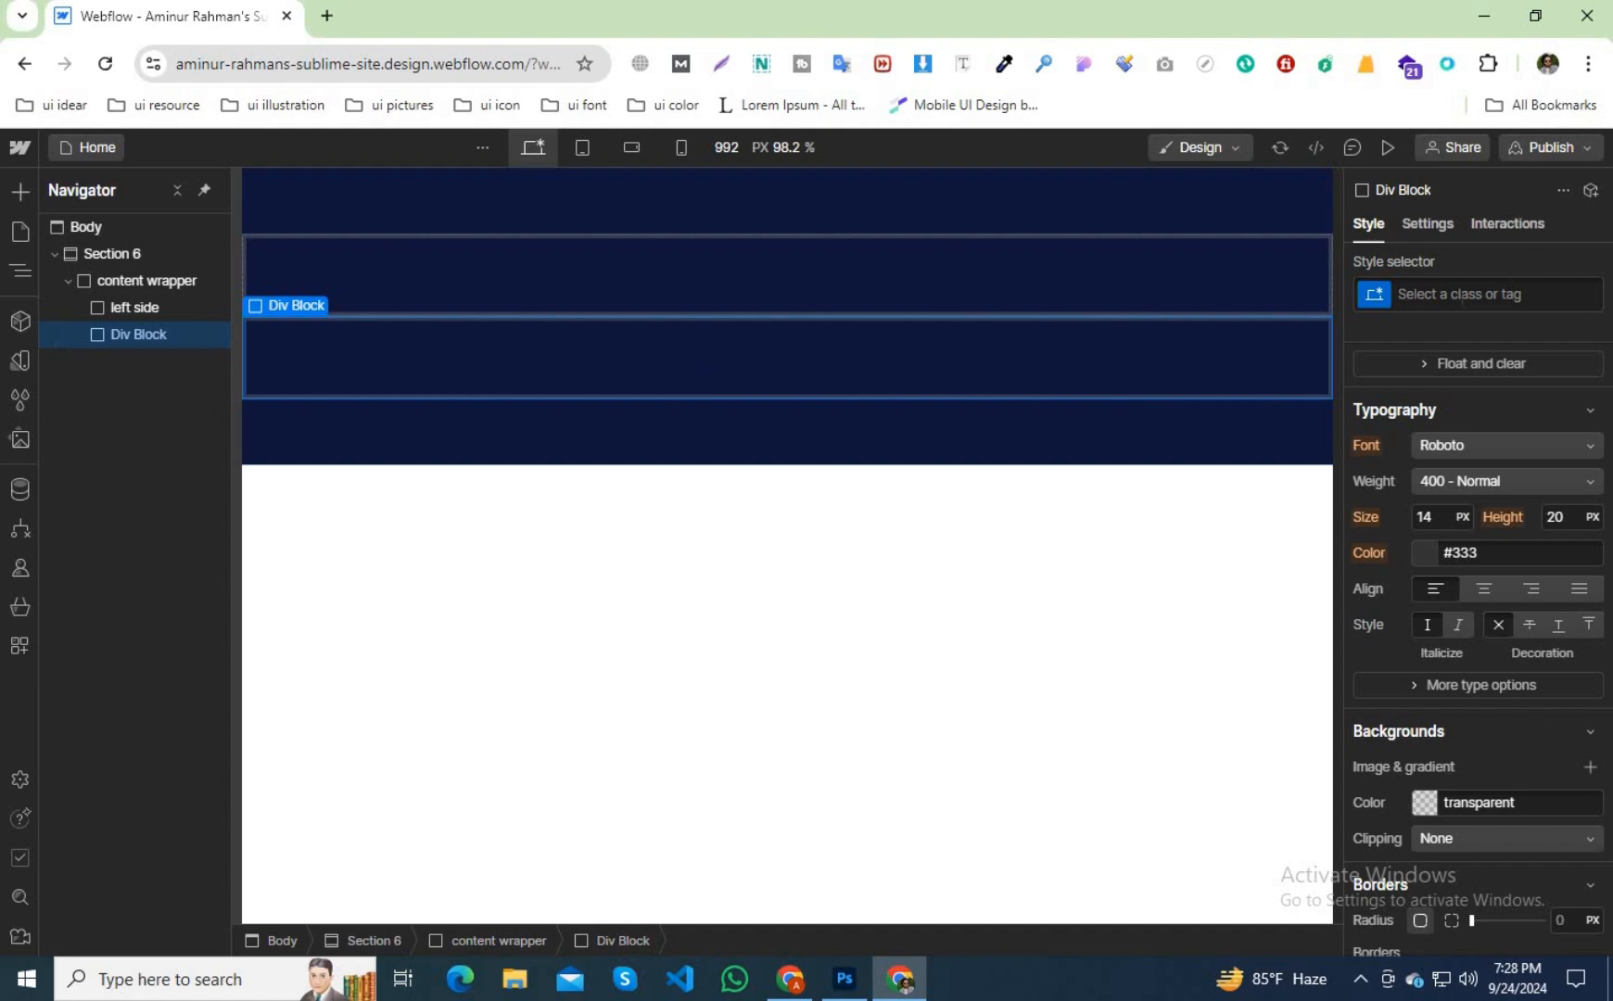
text(ri)
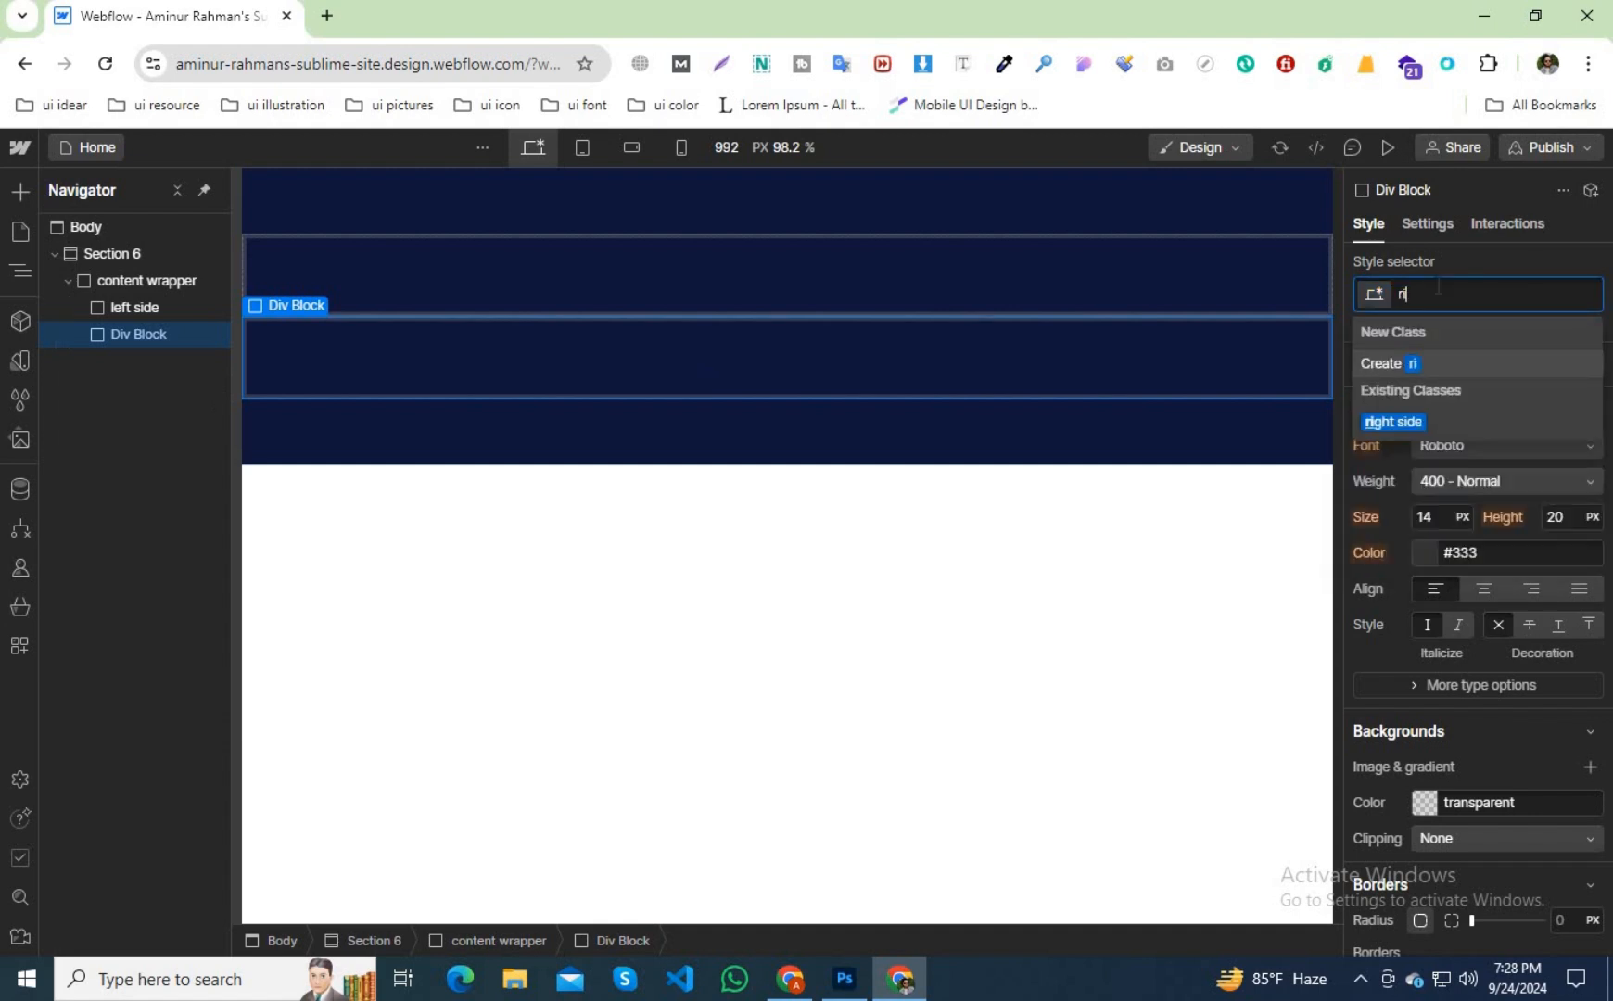
text(ght side)
key(Return)
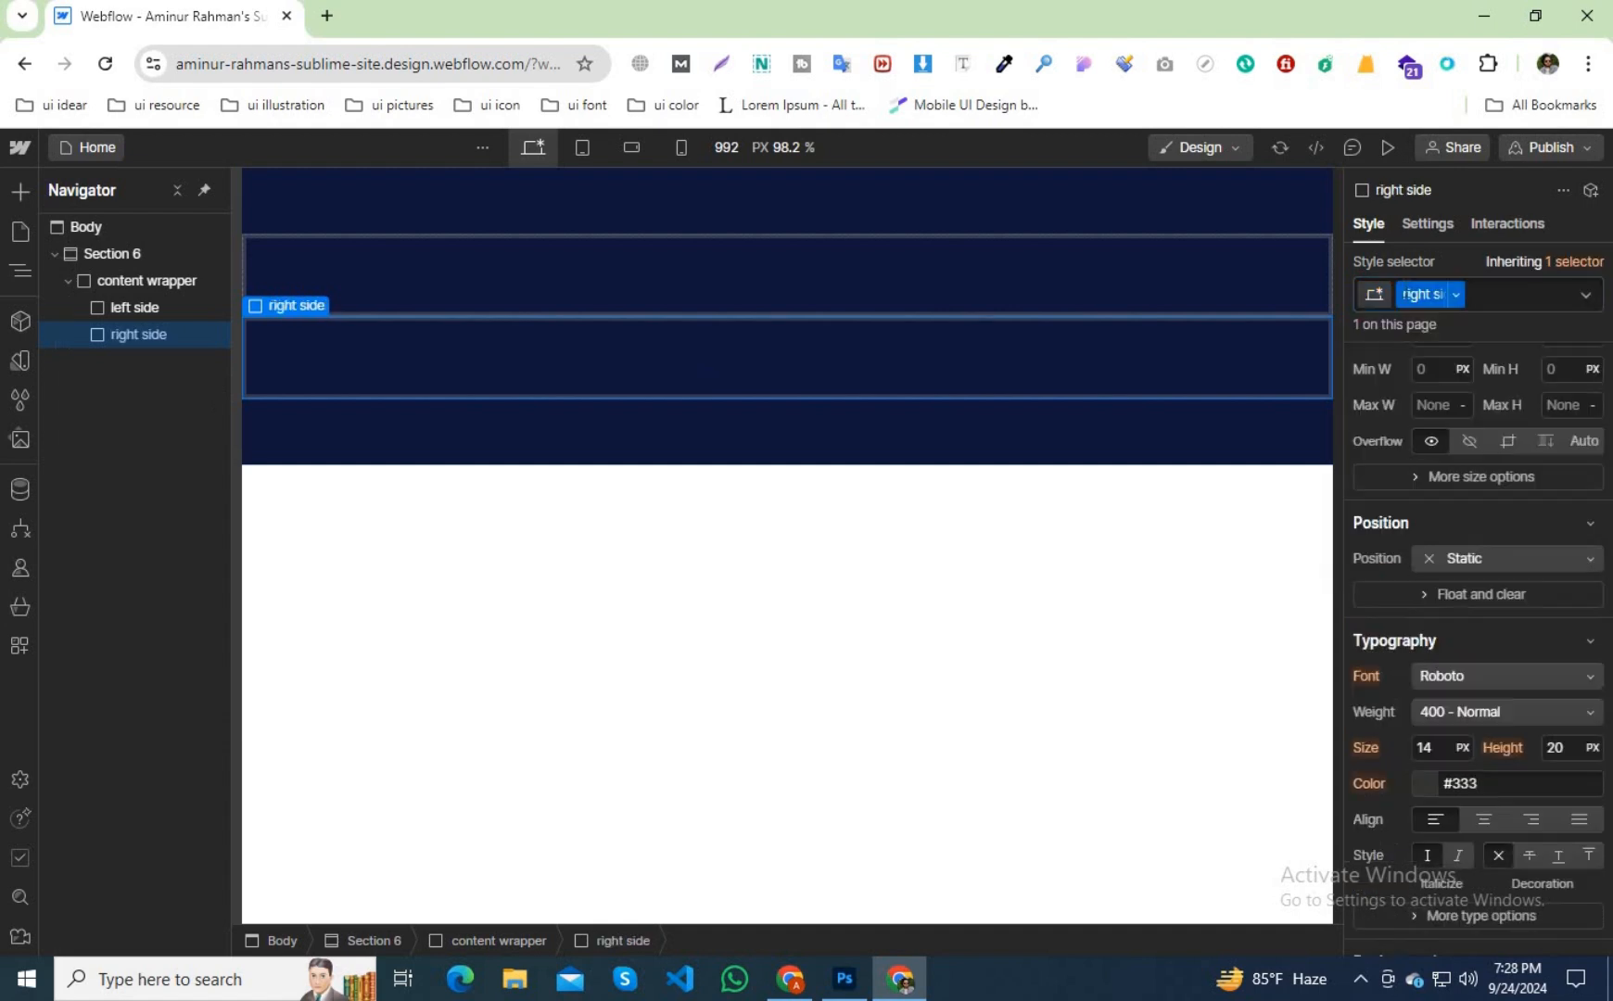
Add an Image element inside the left side div.
click(270, 411)
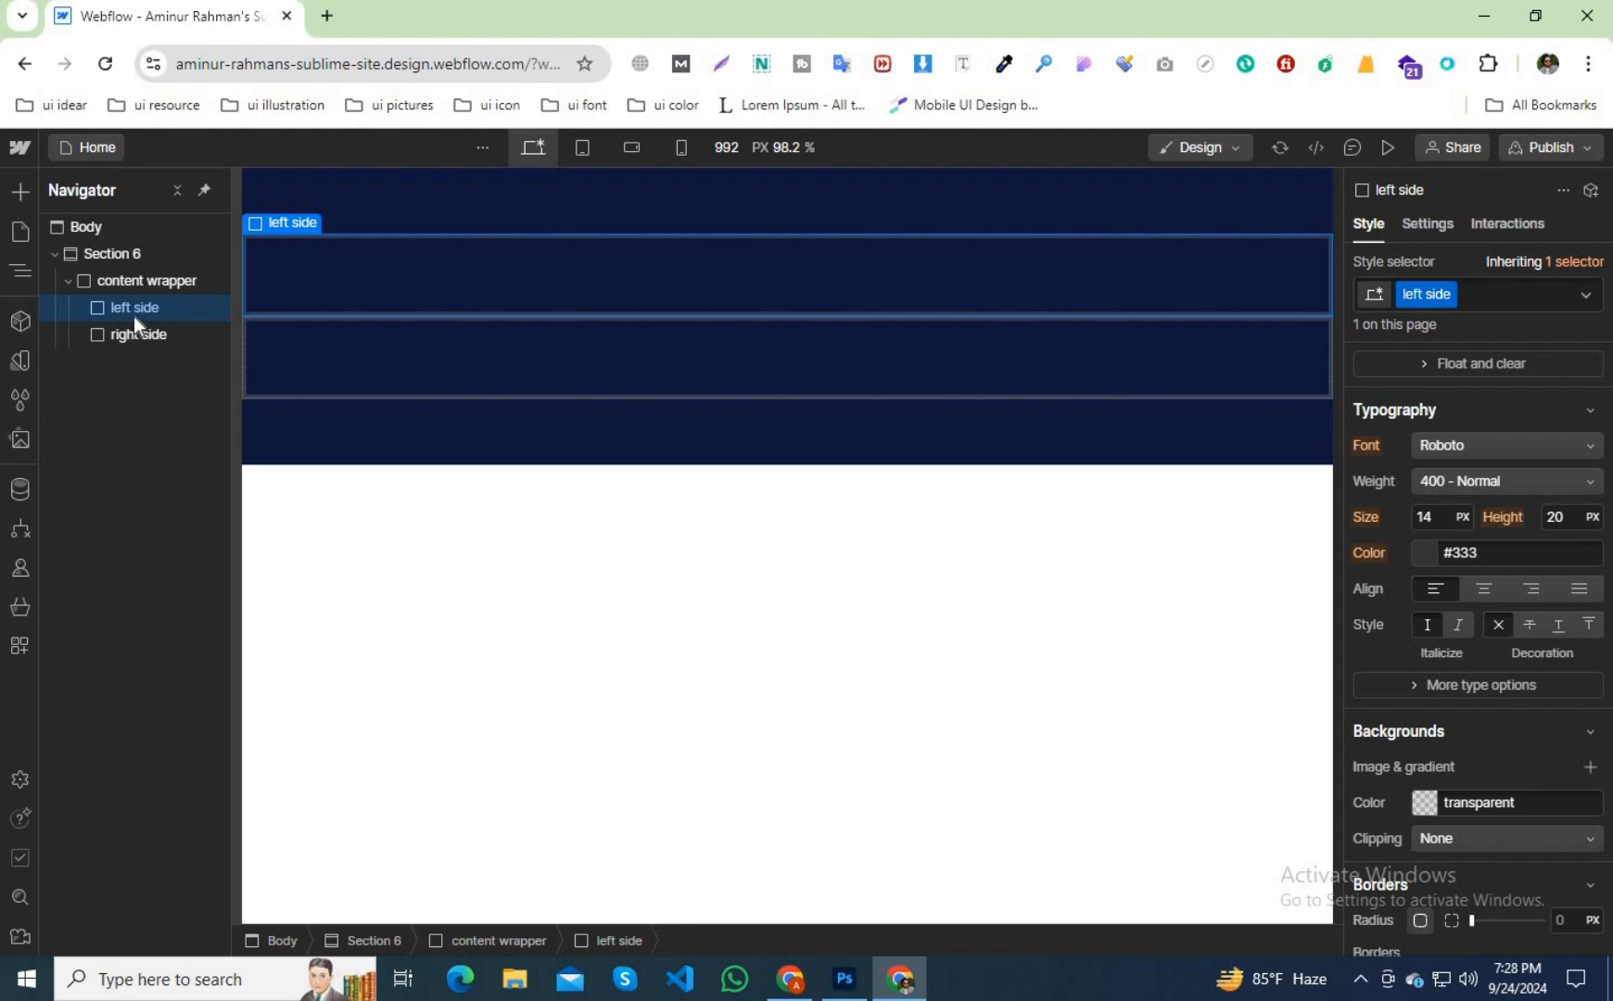
key(ctrl+k)
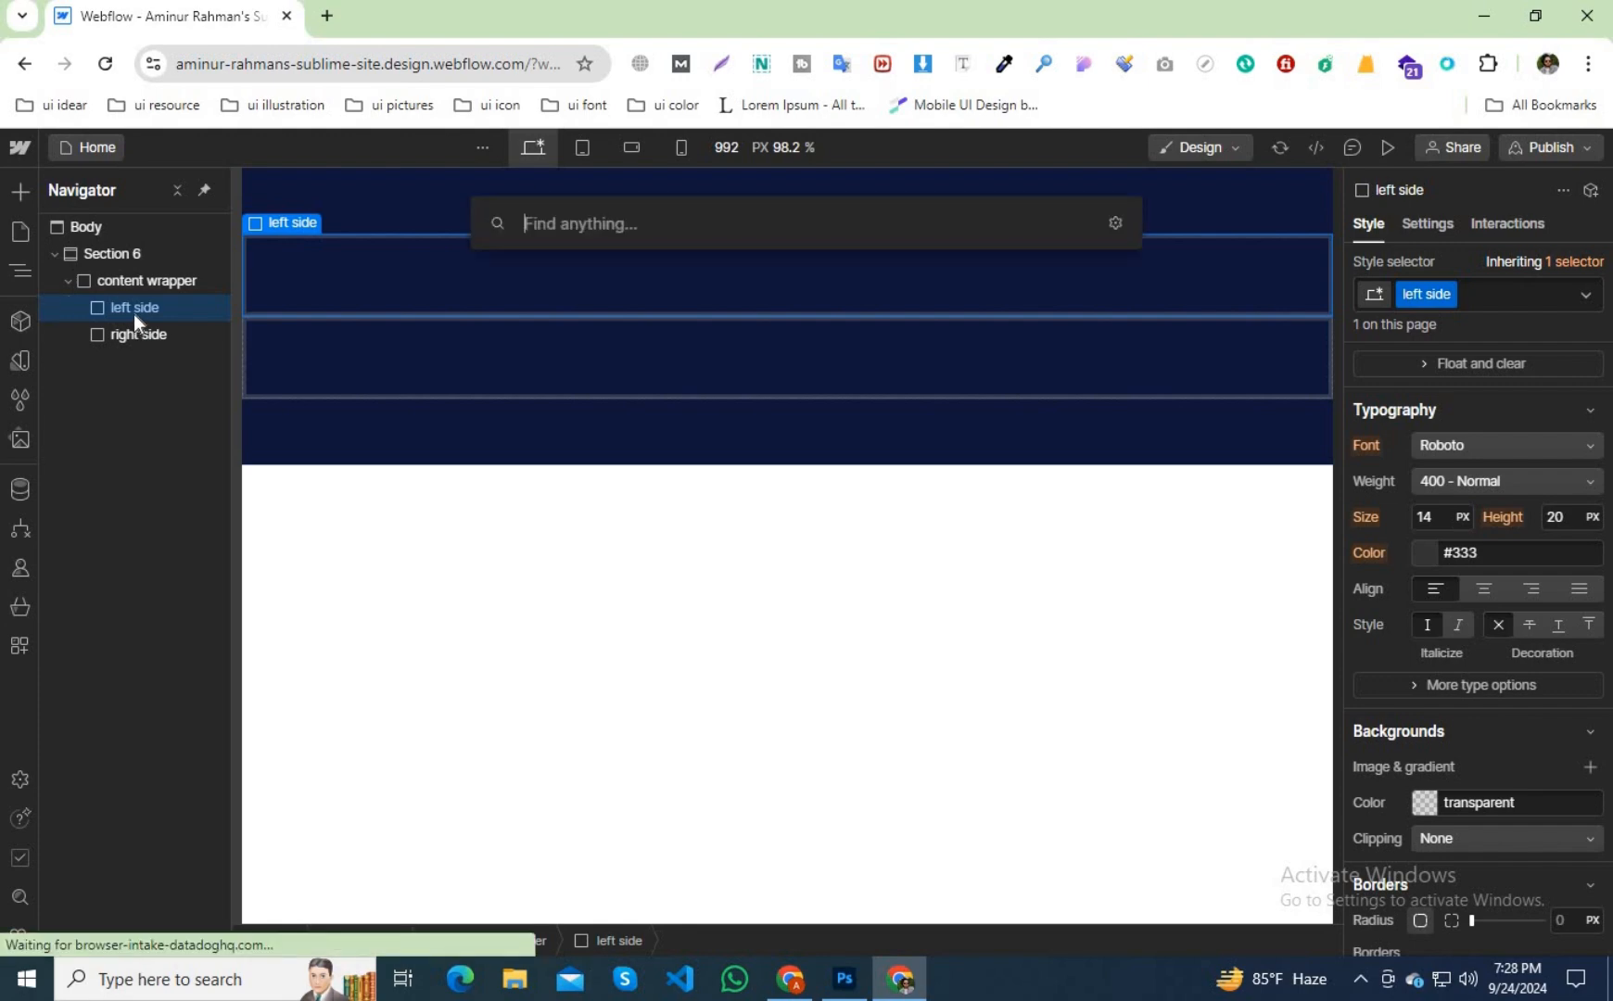
text(imag)
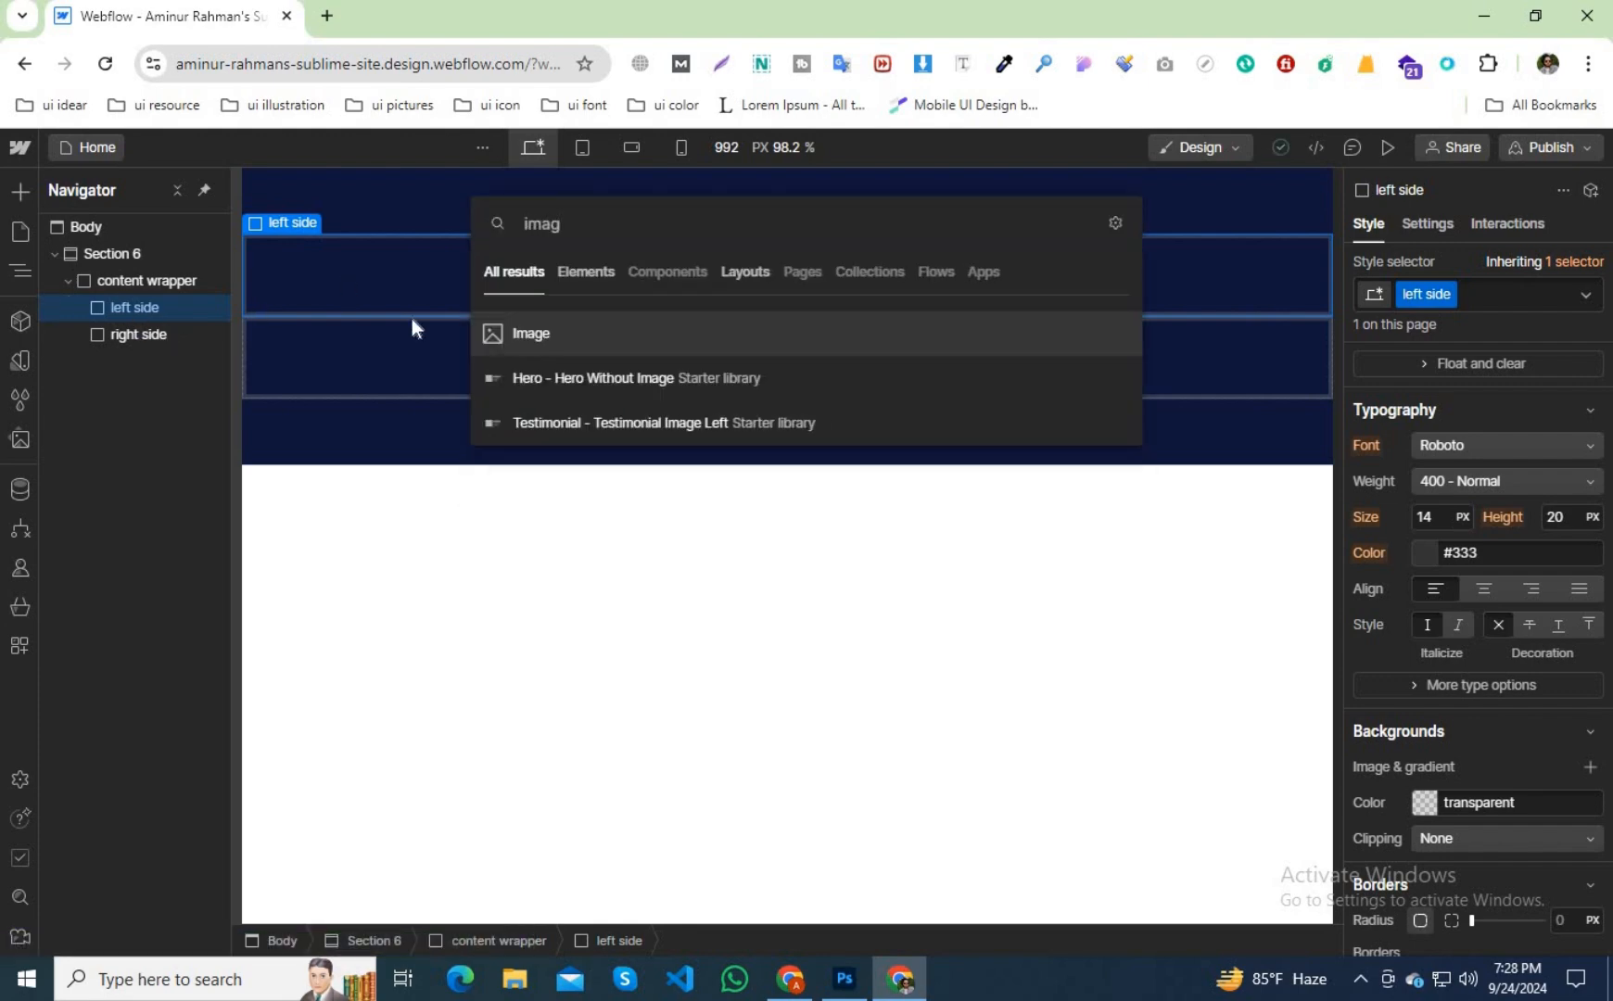
key(Return)
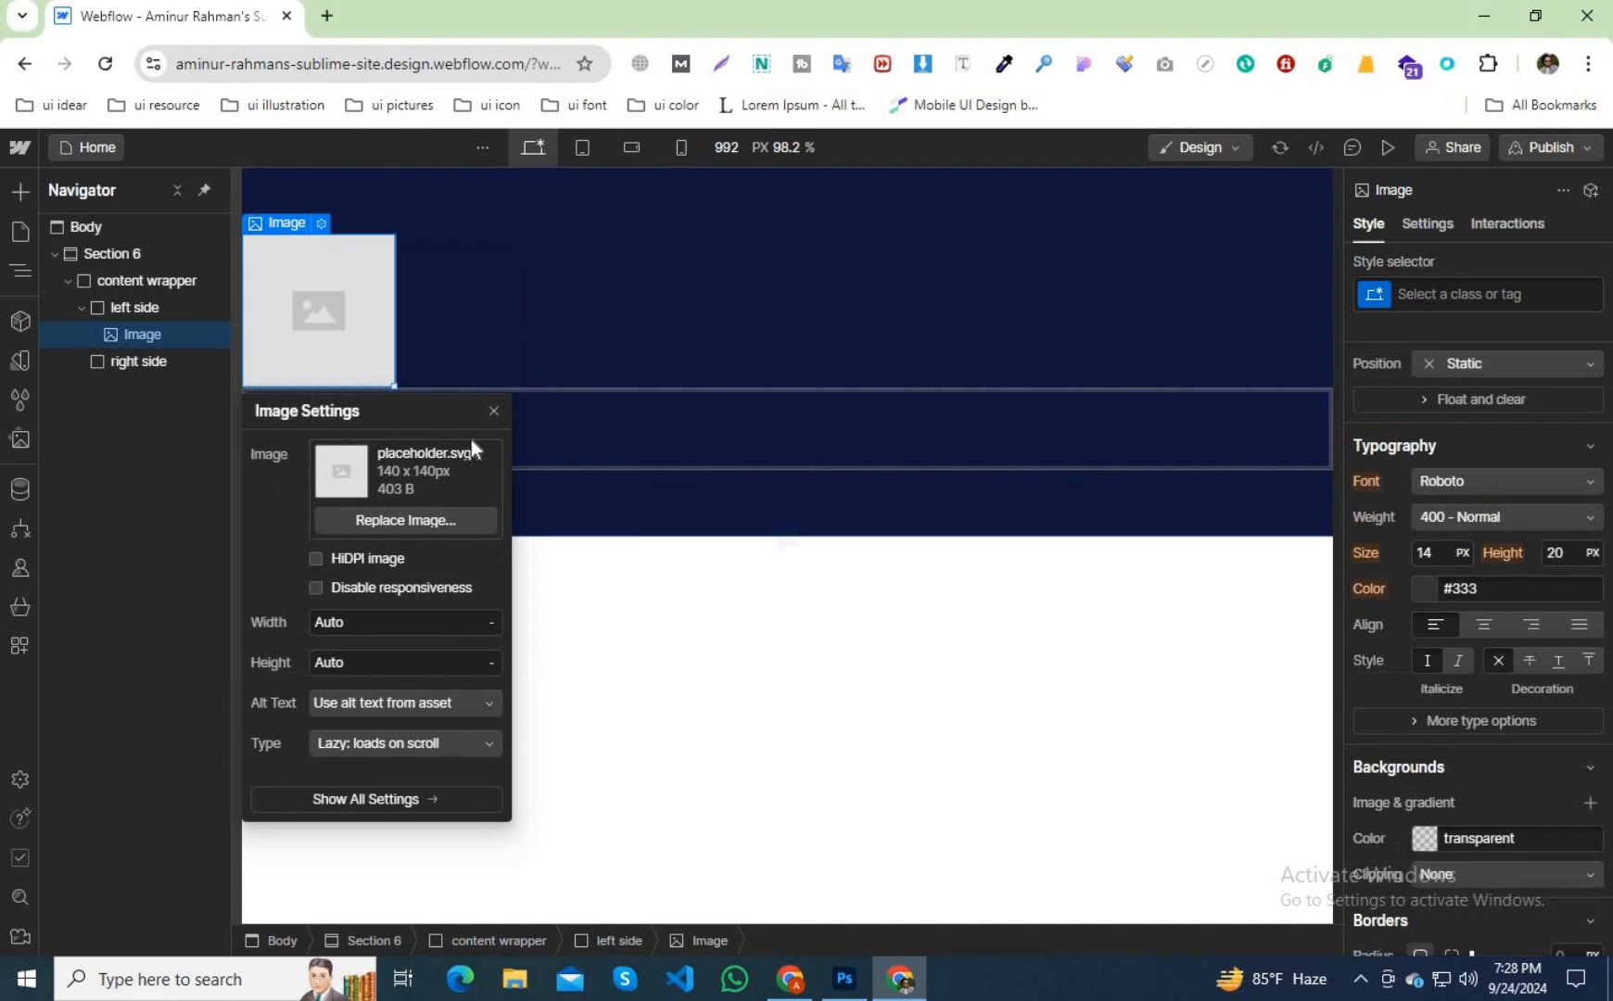
Upload the file pic from the Desktop to the assets and use pic.png as the left side image.
click(408, 521)
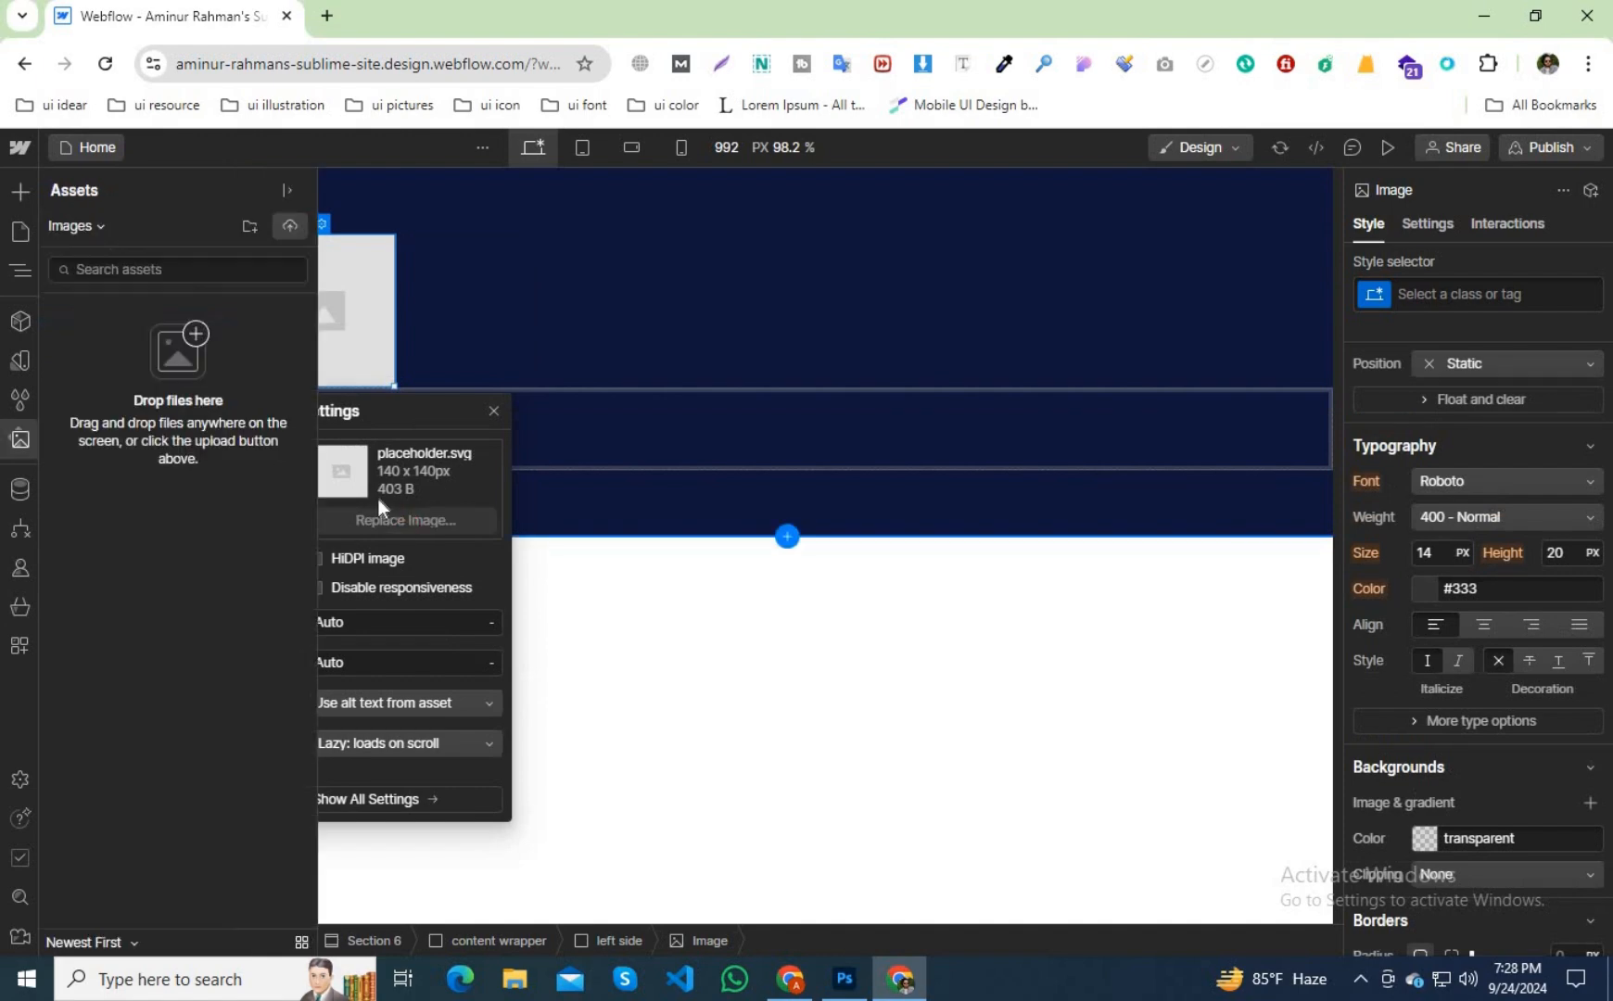
click(278, 230)
click(262, 285)
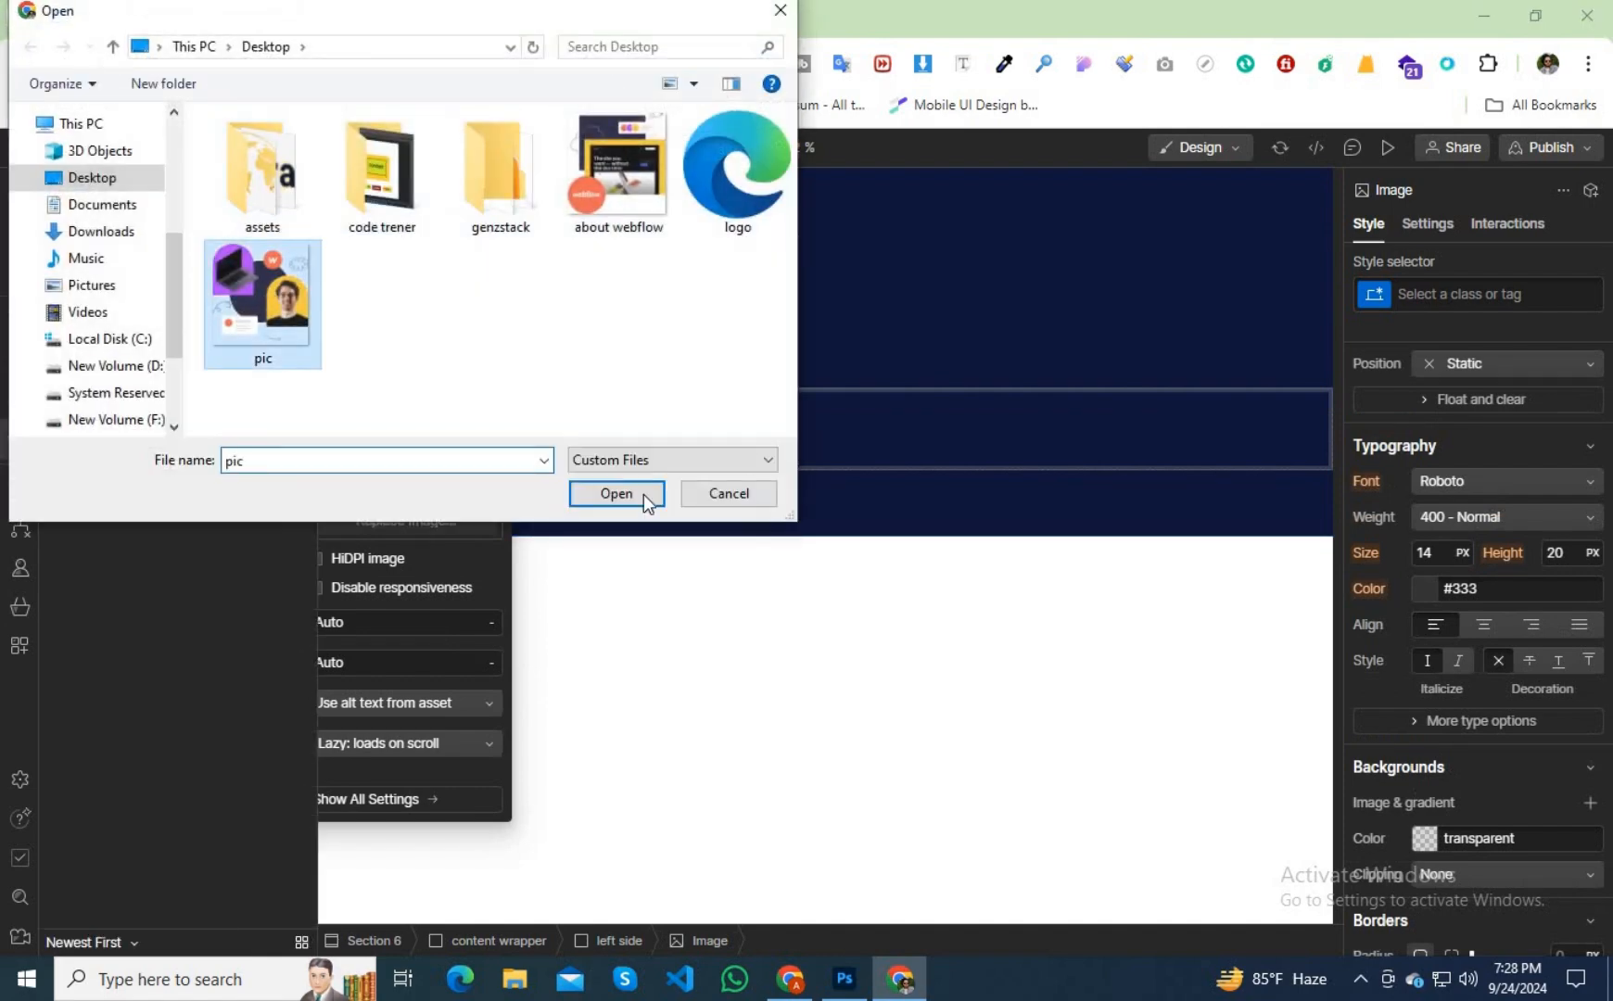
click(645, 495)
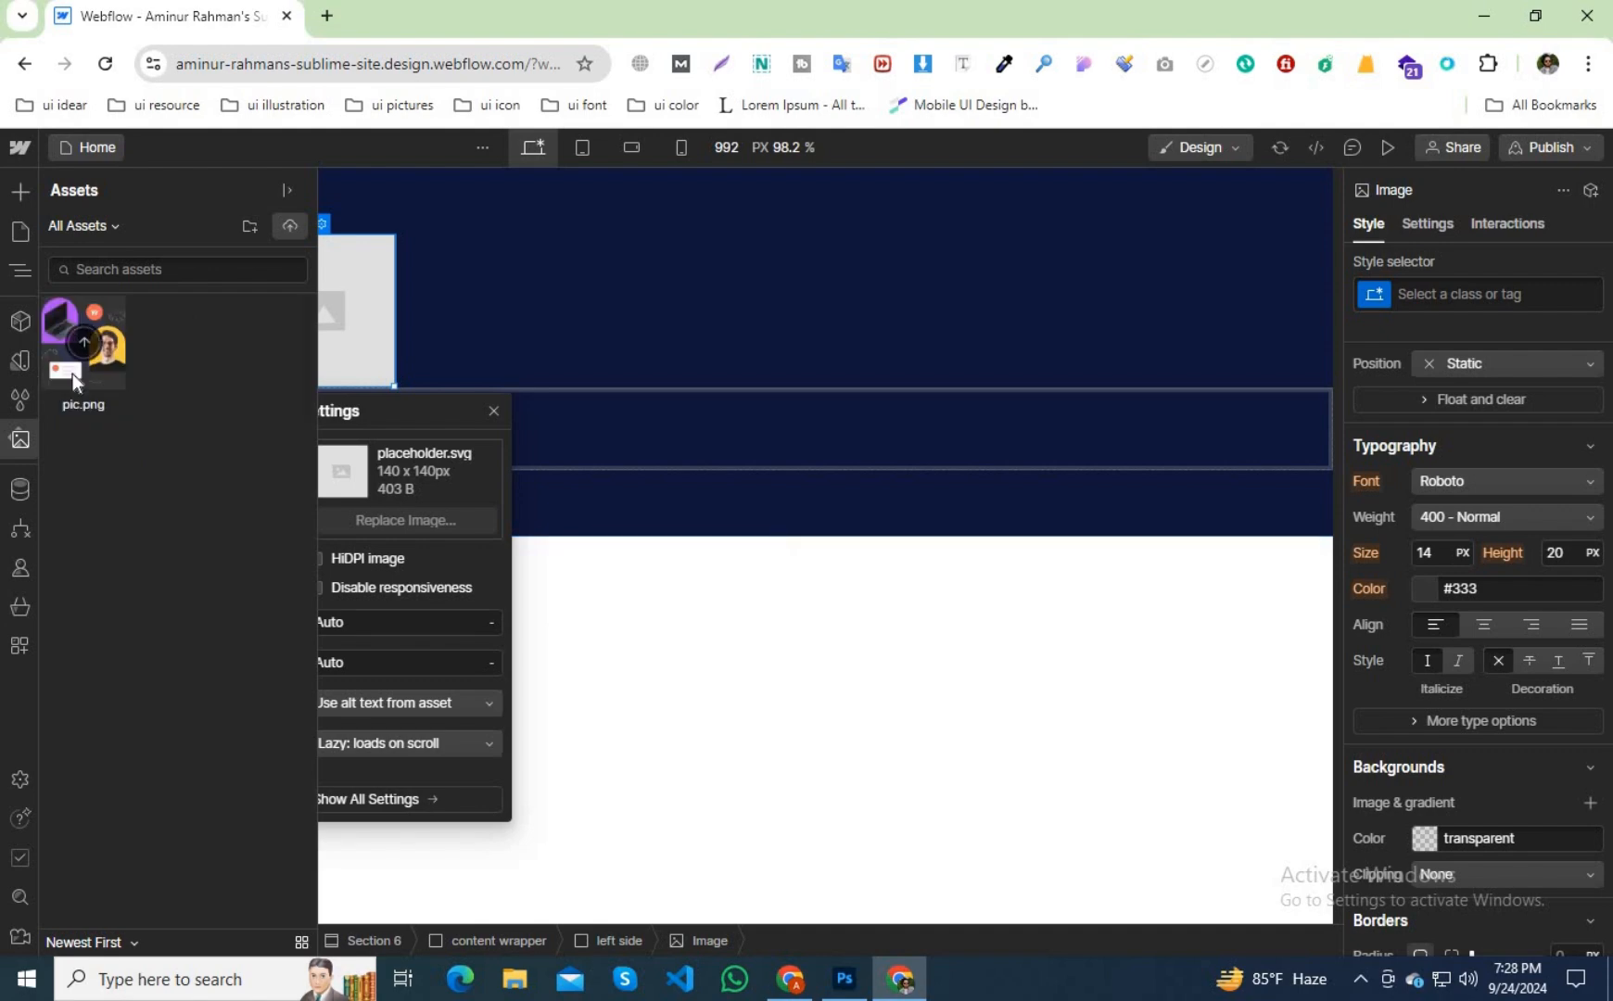
click(92, 349)
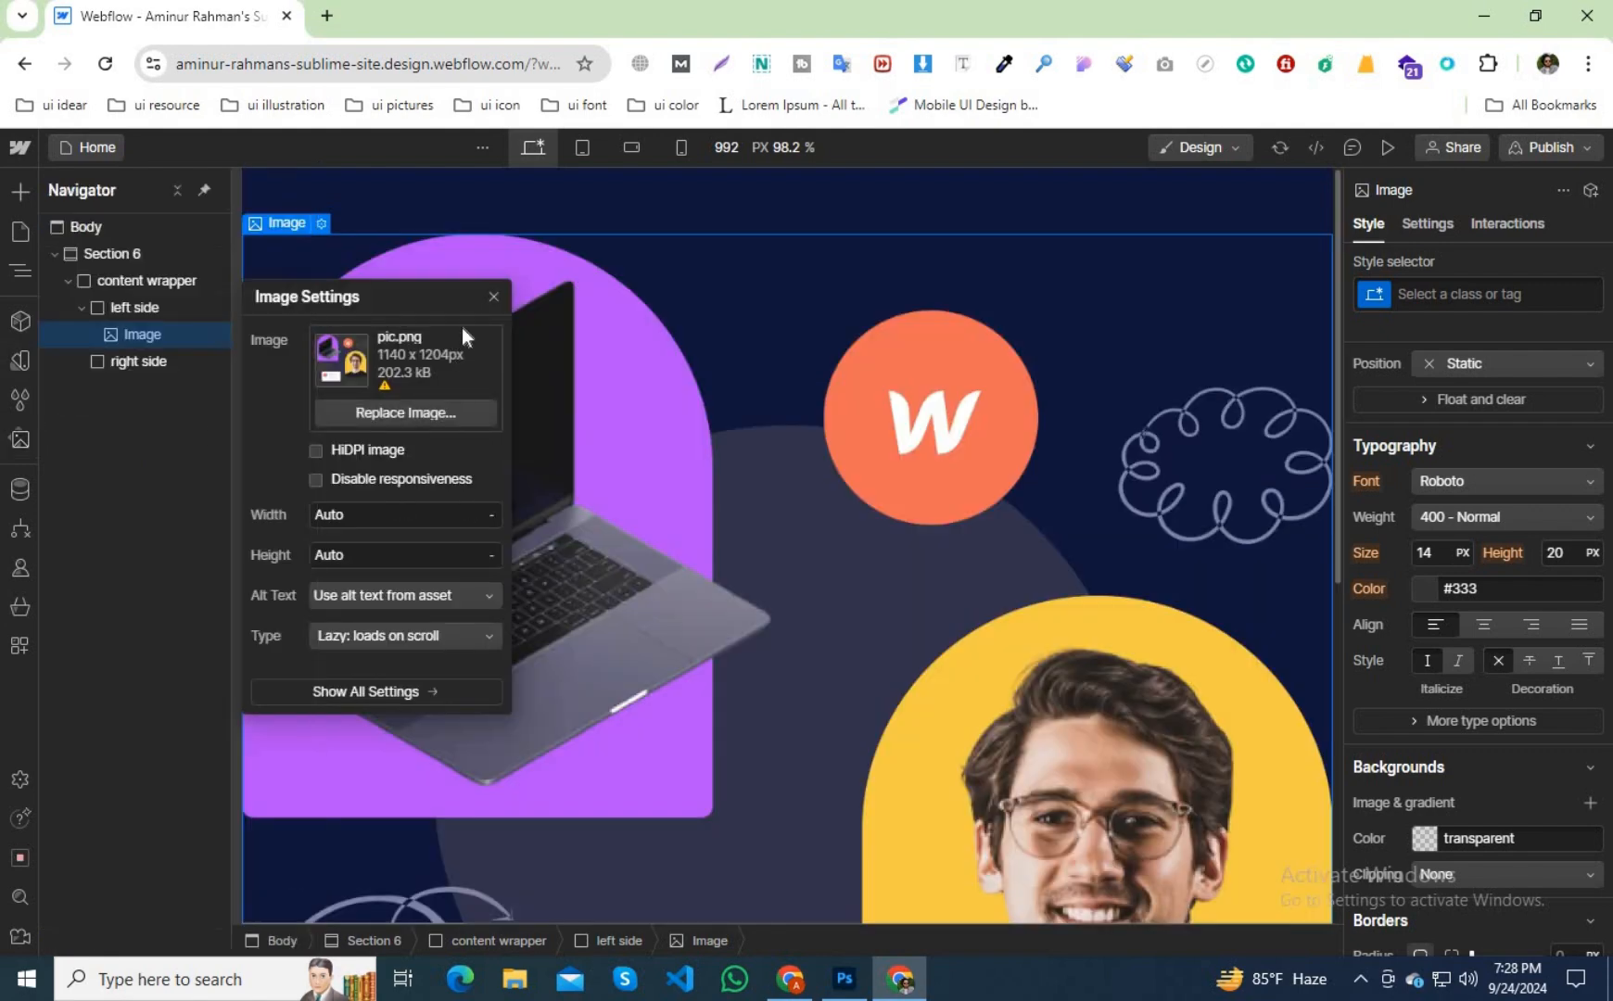
click(493, 298)
Add a Heading element inside the right side div block.
click(129, 362)
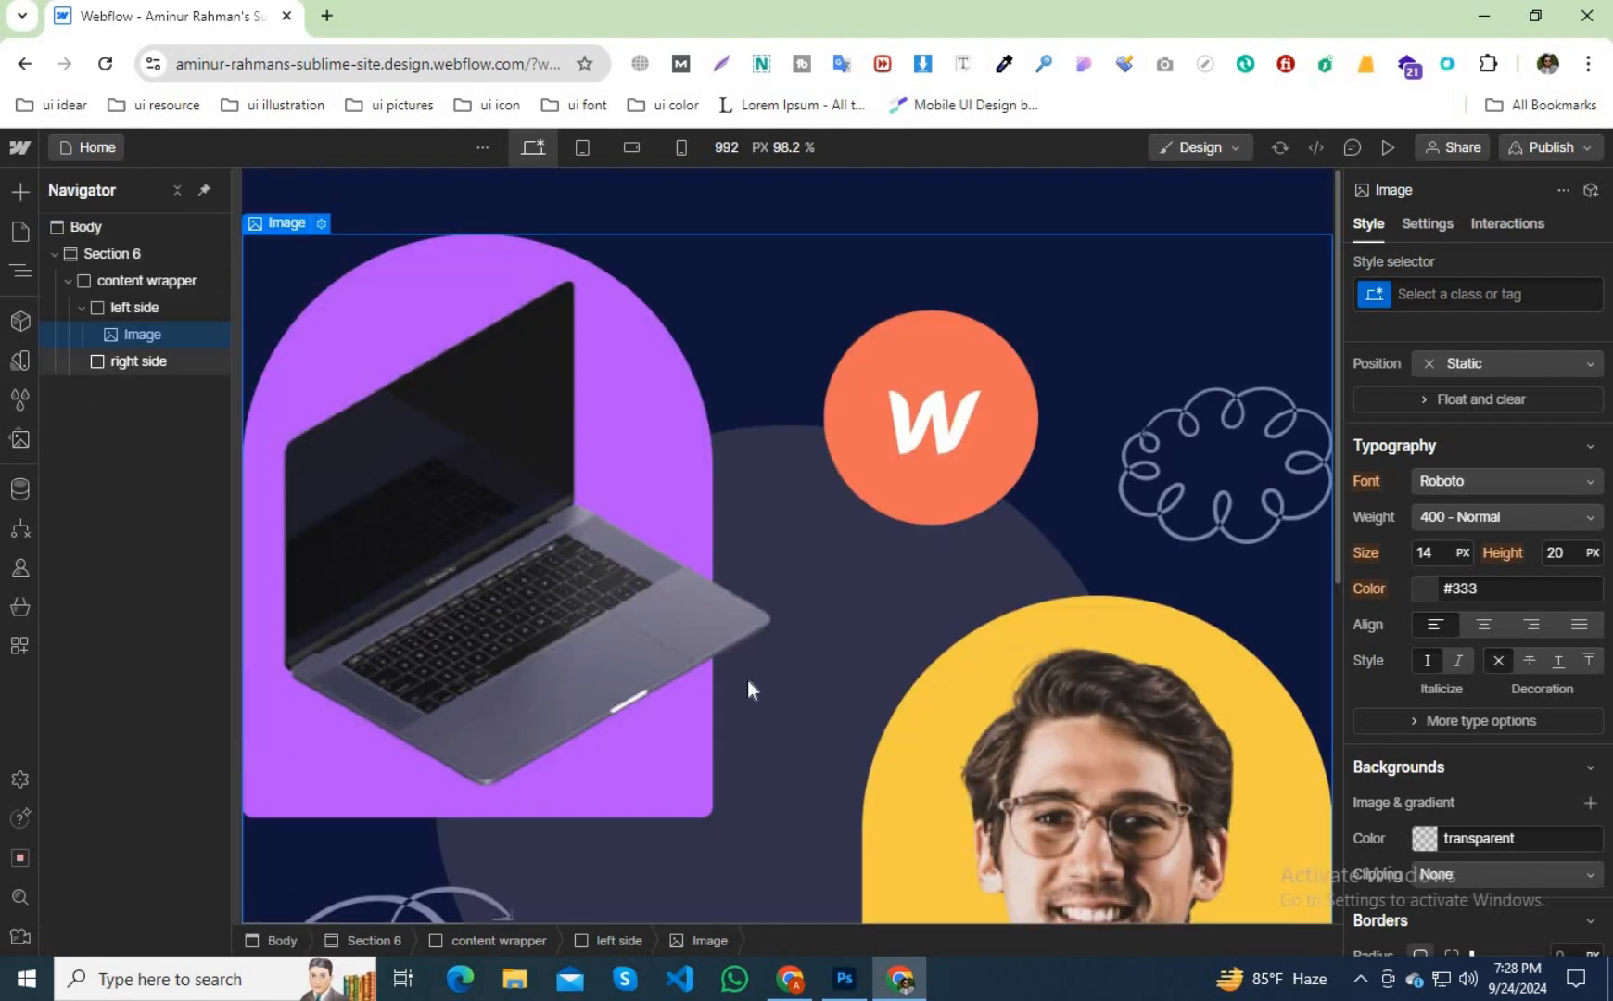
scroll(748, 695, down, 3)
scroll(748, 696, up, 1)
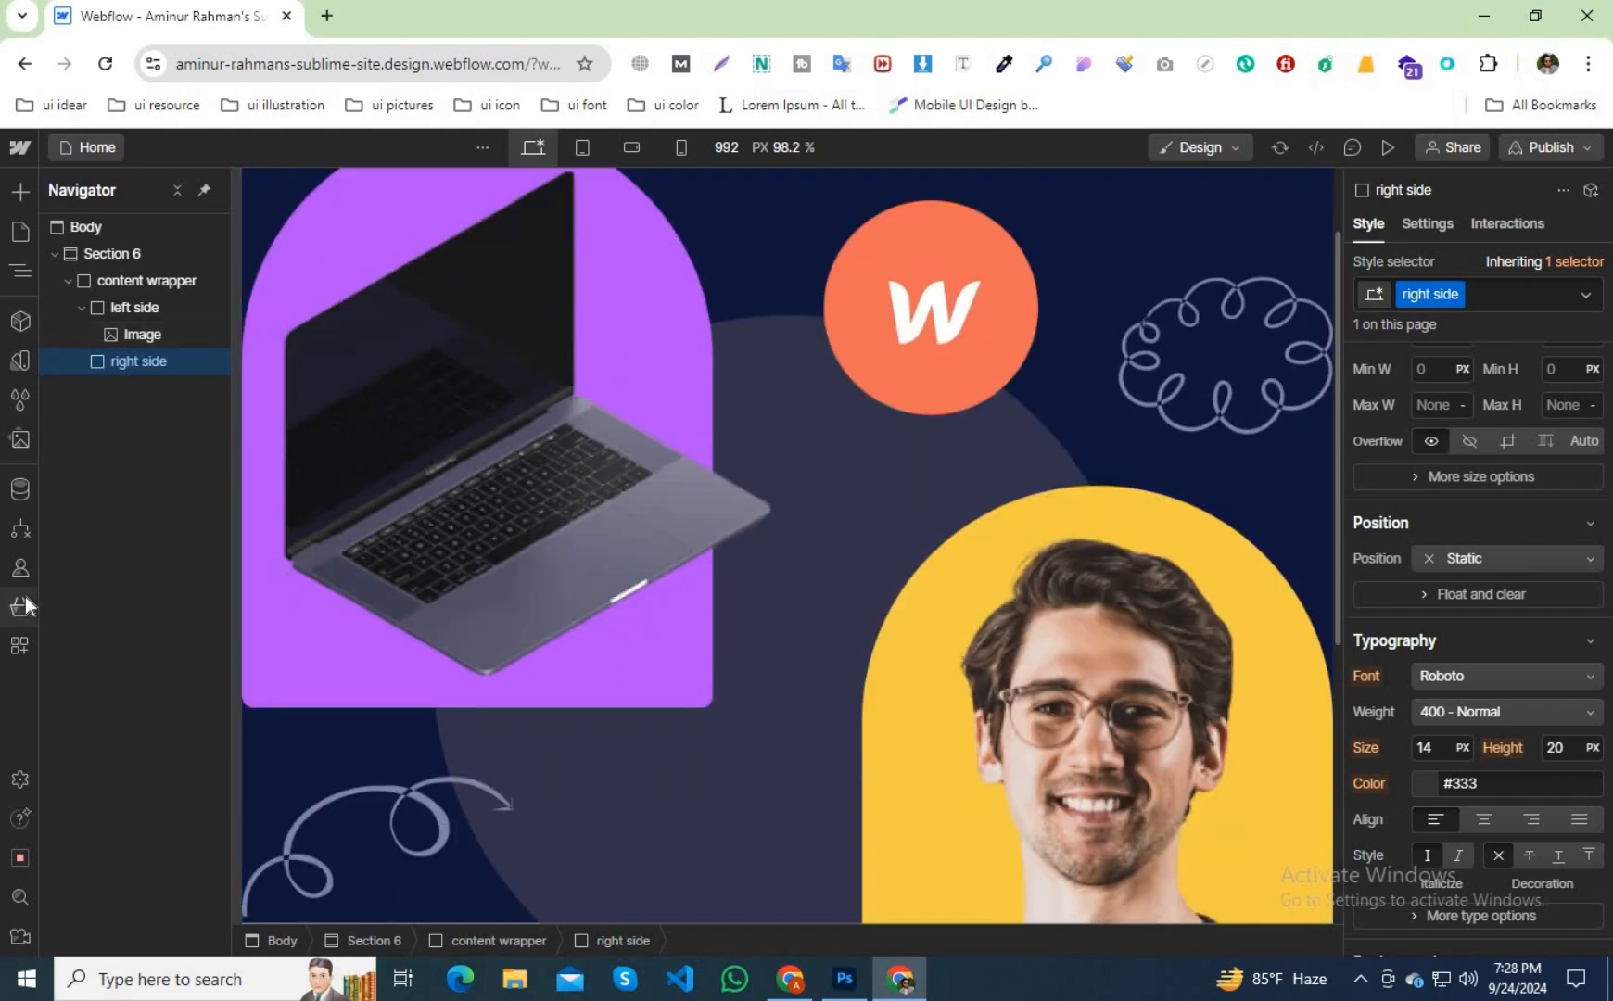
key(ctrl+k)
text(hea)
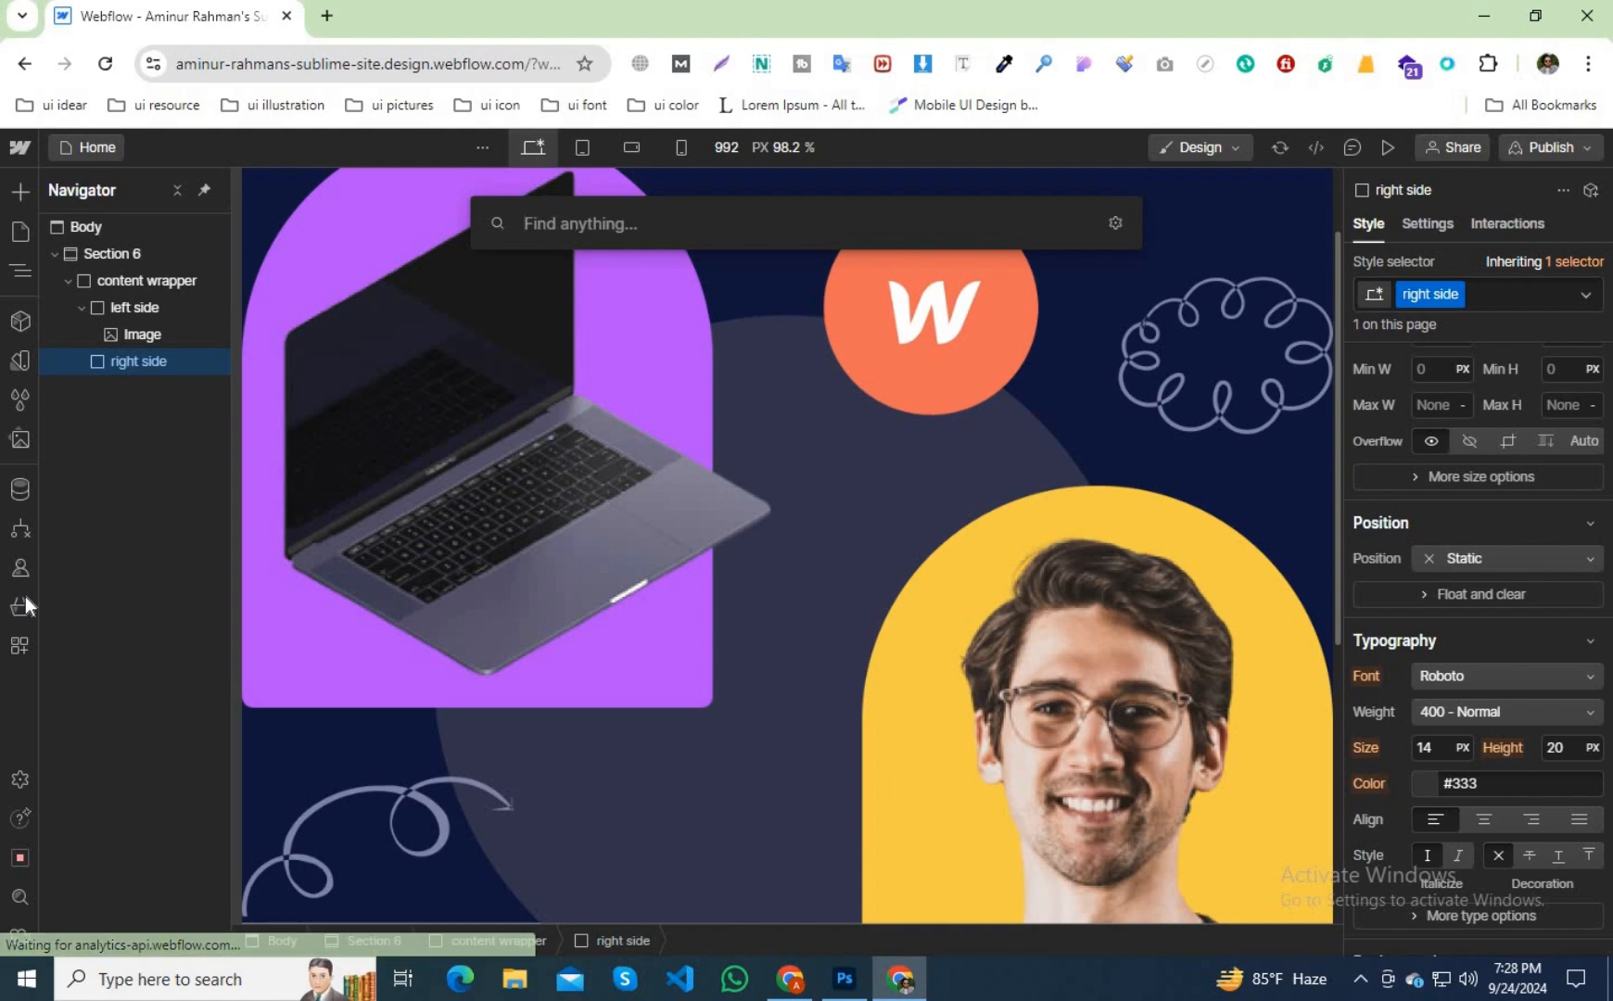
click(613, 332)
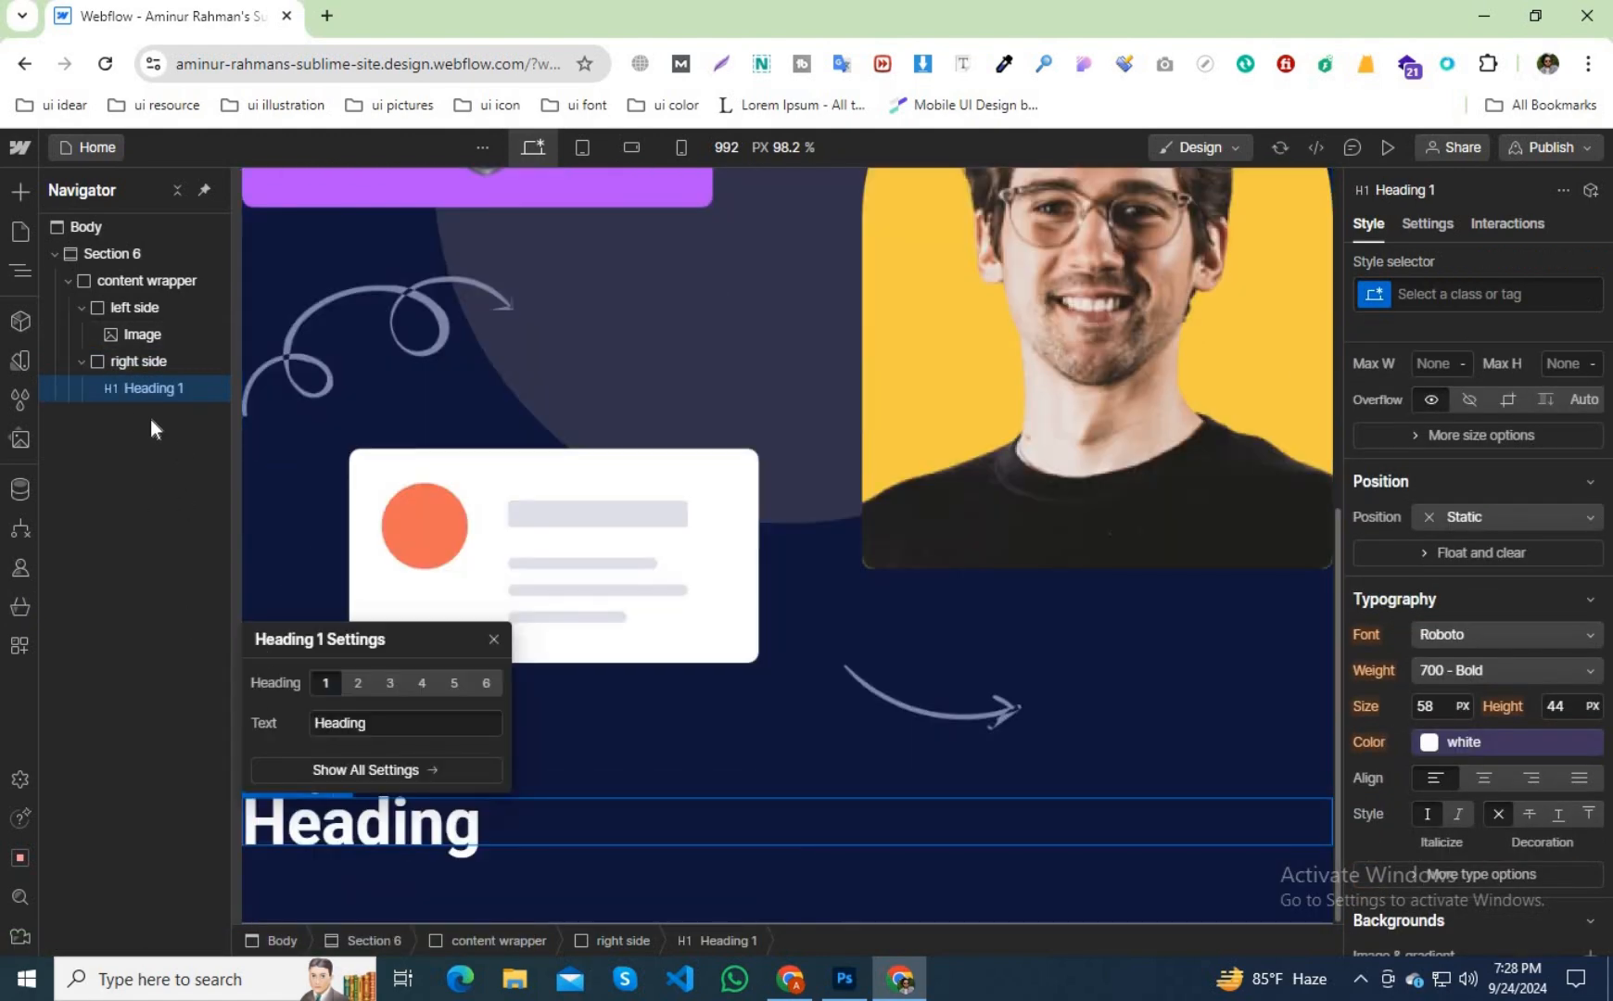
Add a Paragraph element below the heading and set its text color to the white variable.
key(ctrl+k)
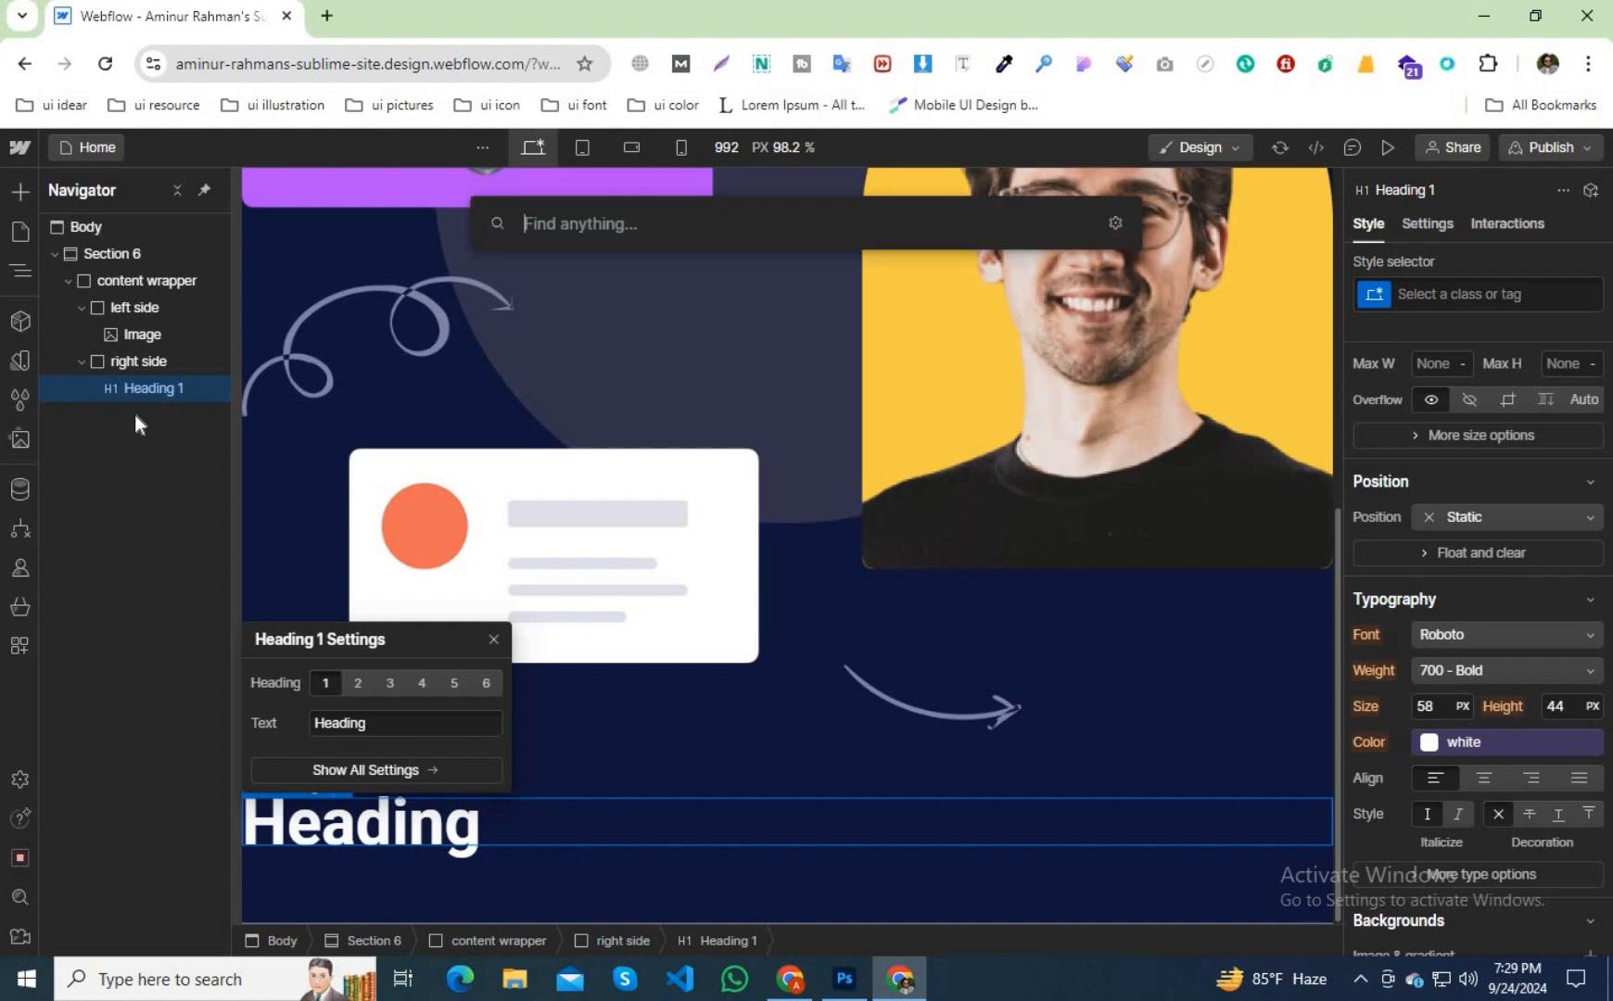
text(para)
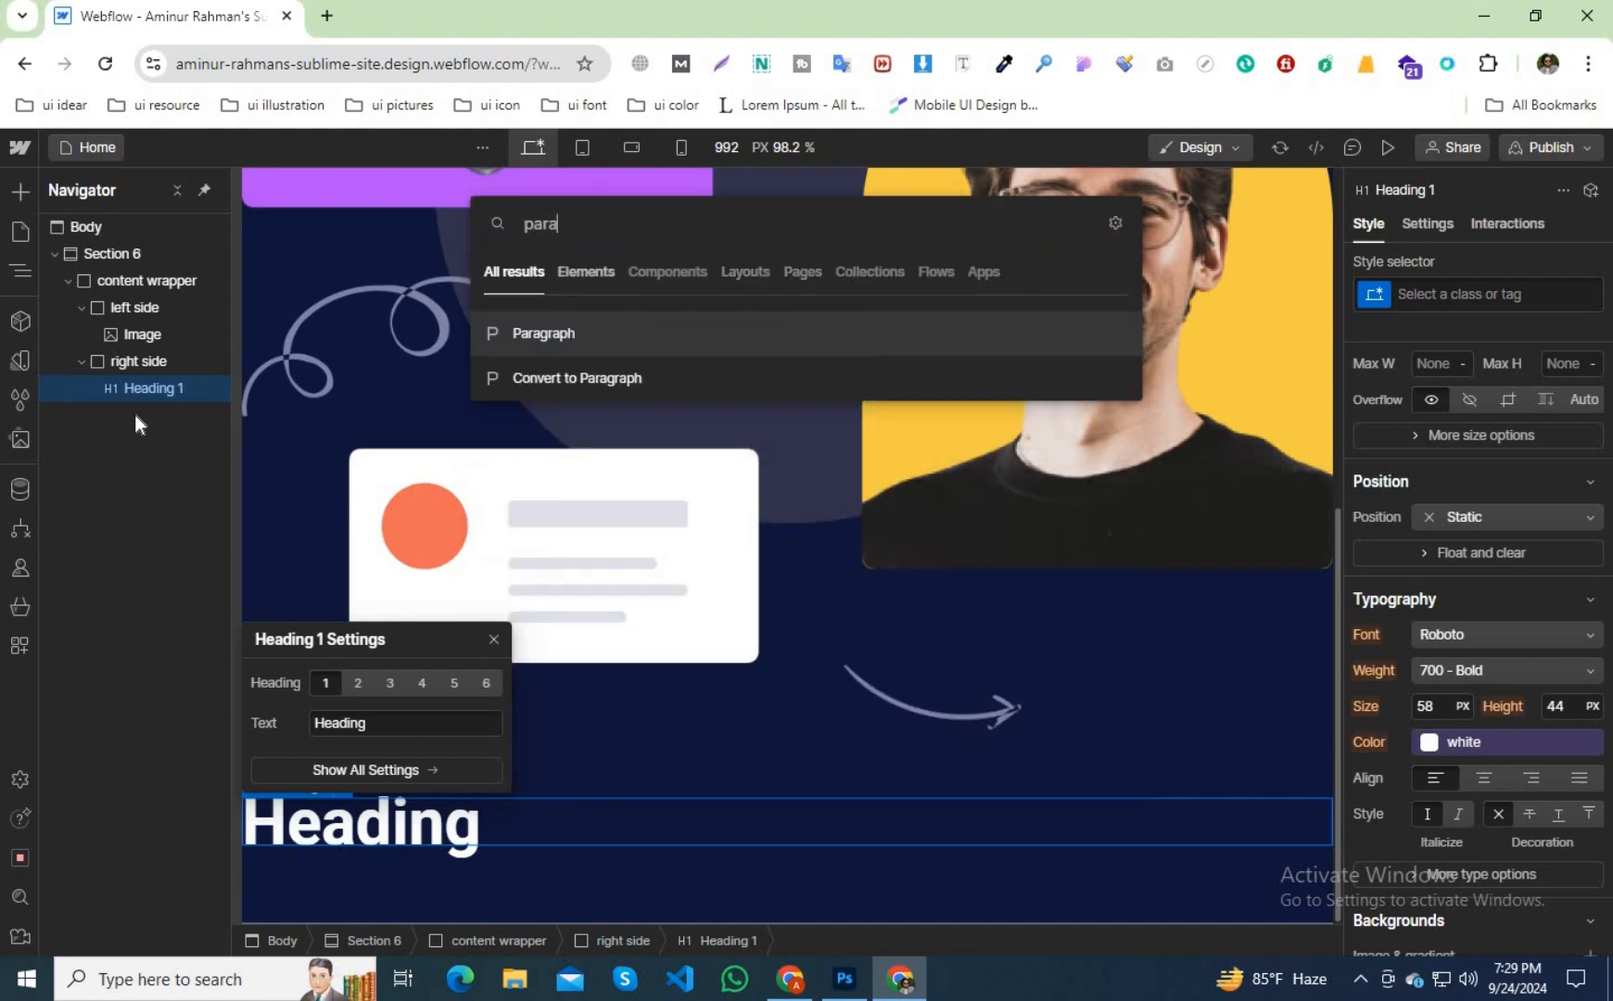
click(529, 331)
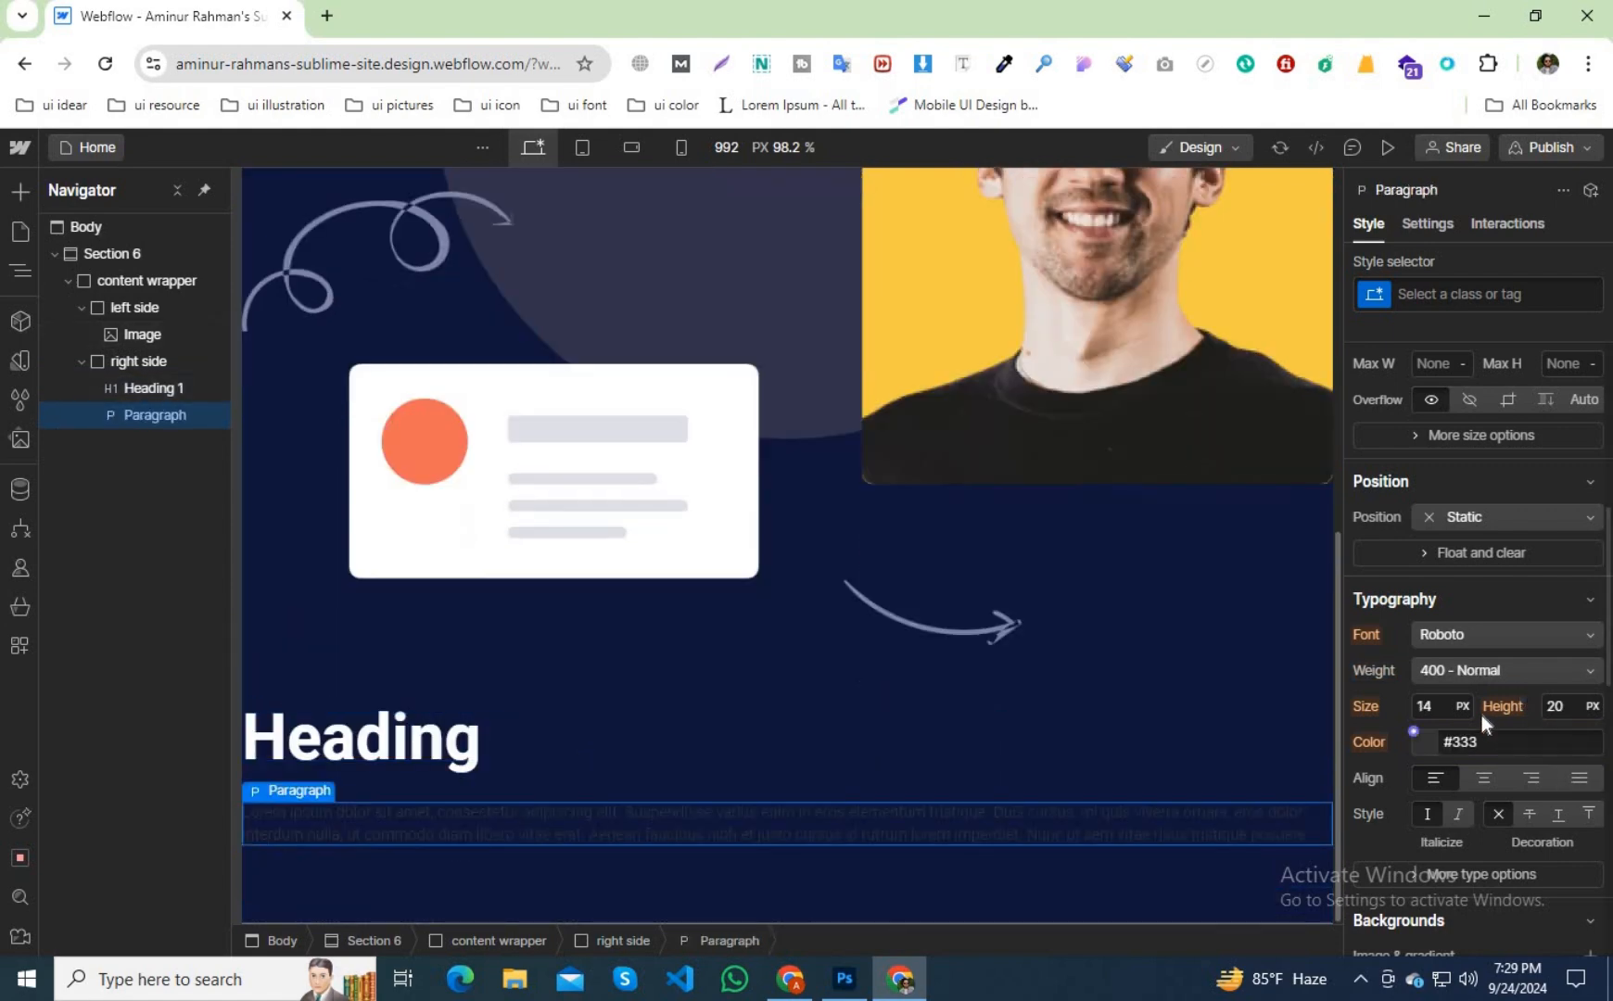
click(1416, 731)
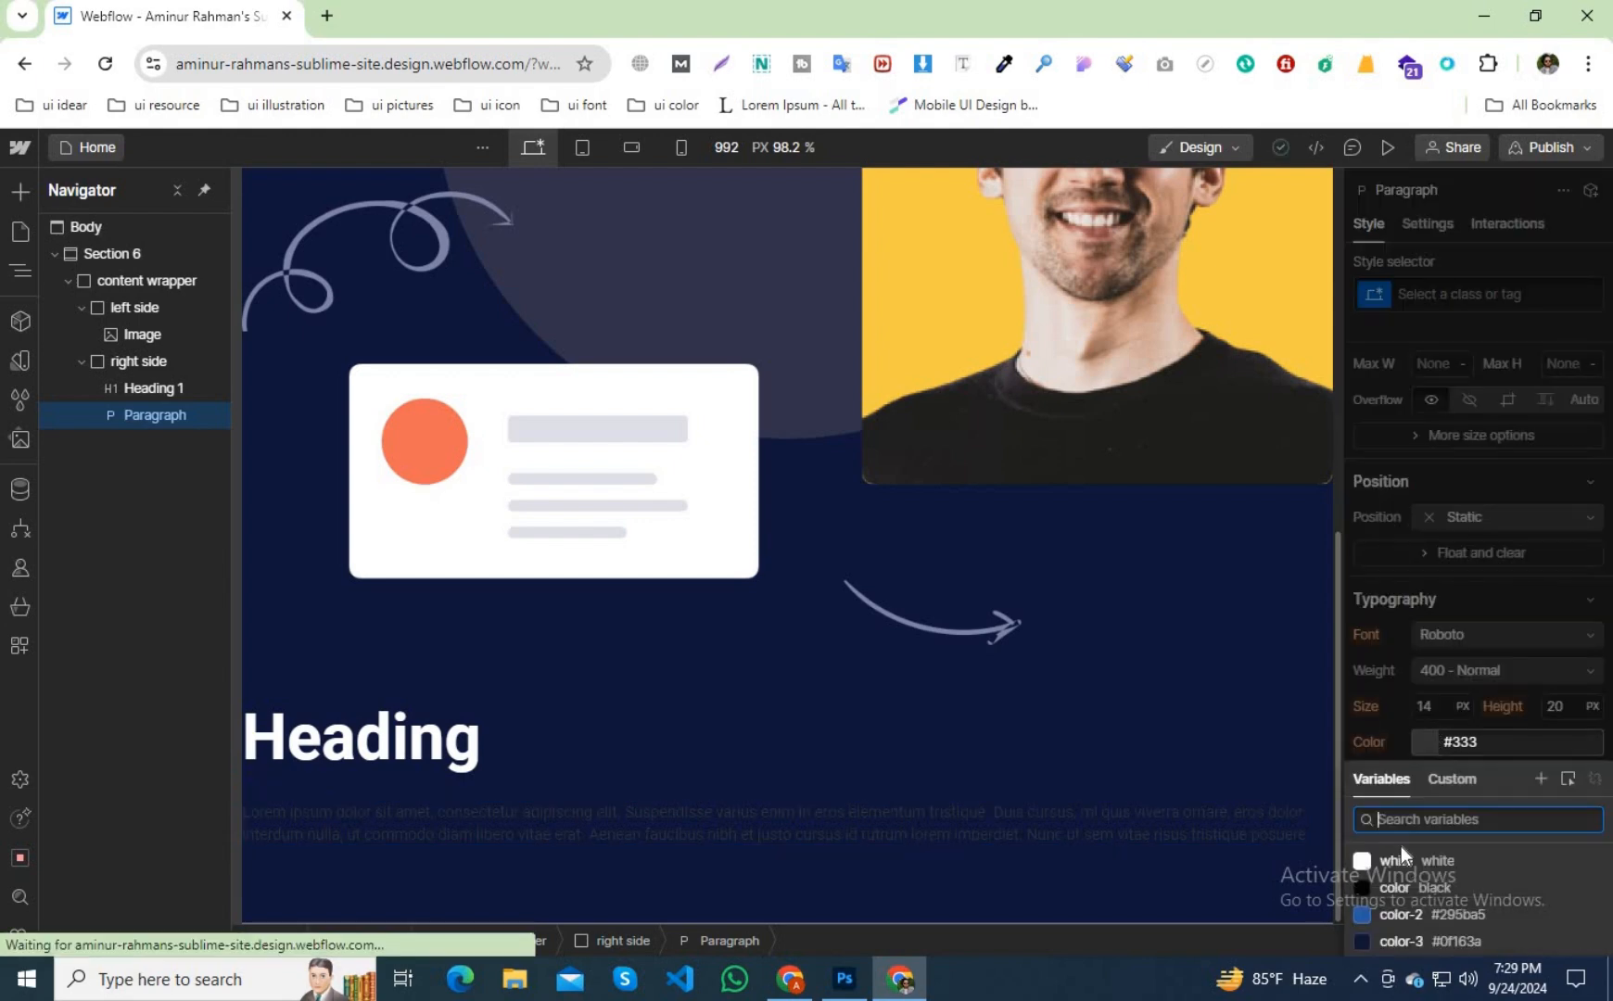
click(1394, 861)
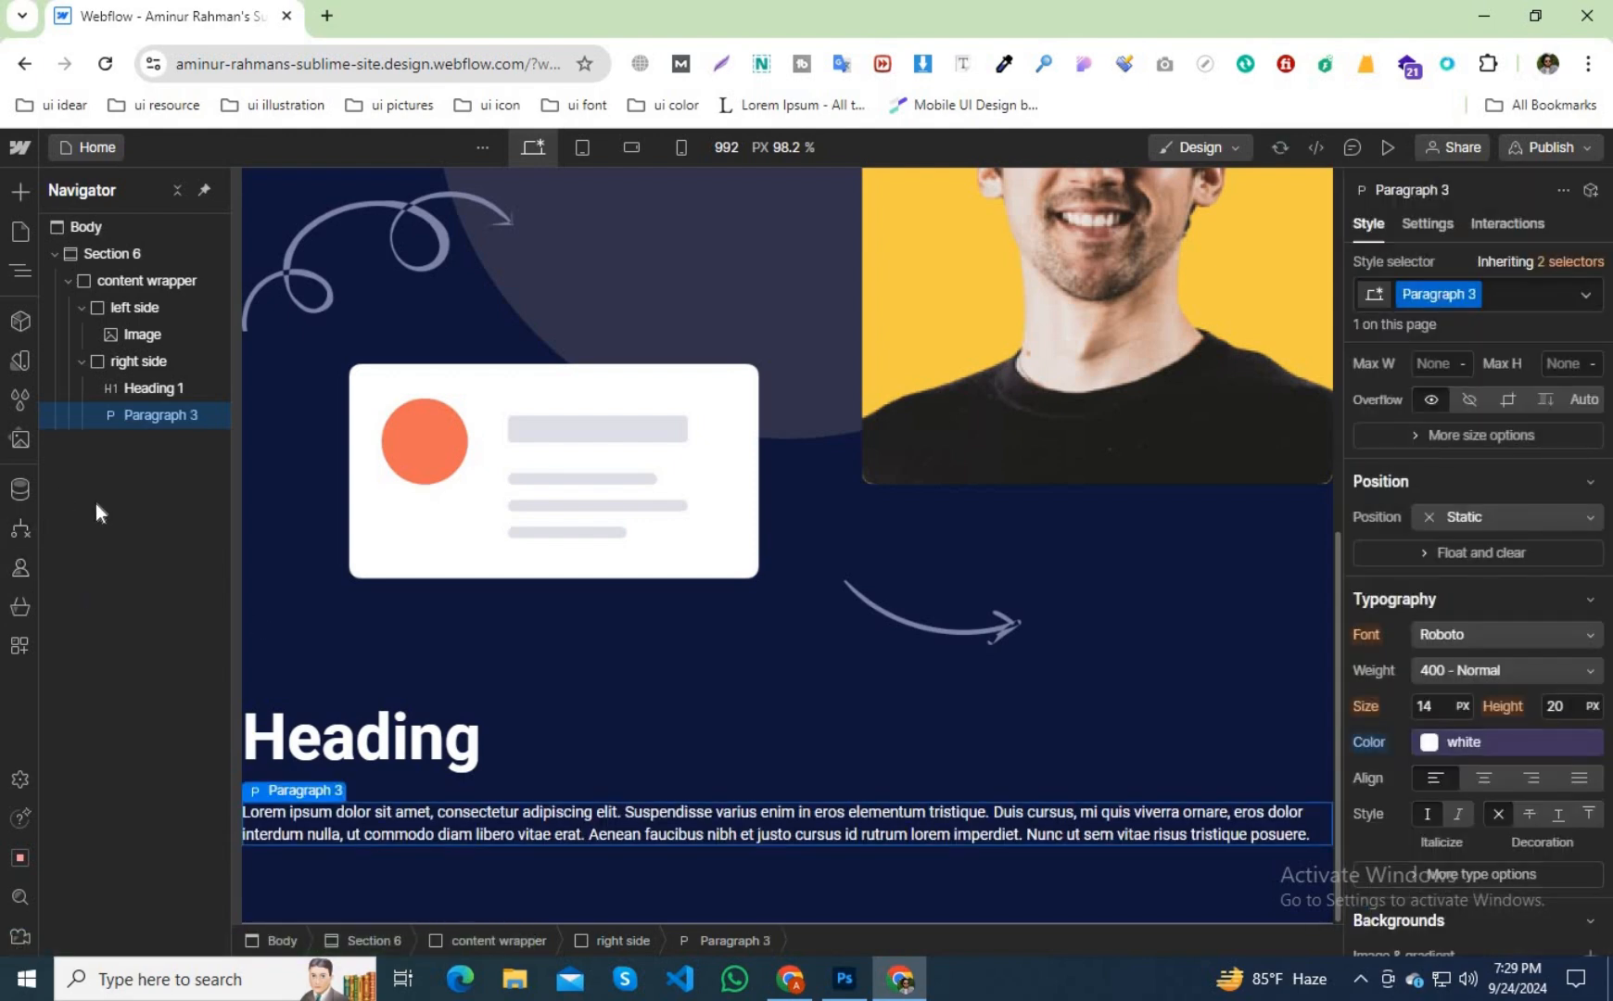
Add a Button element below the paragraph in the right side div.
key(ctrl+k)
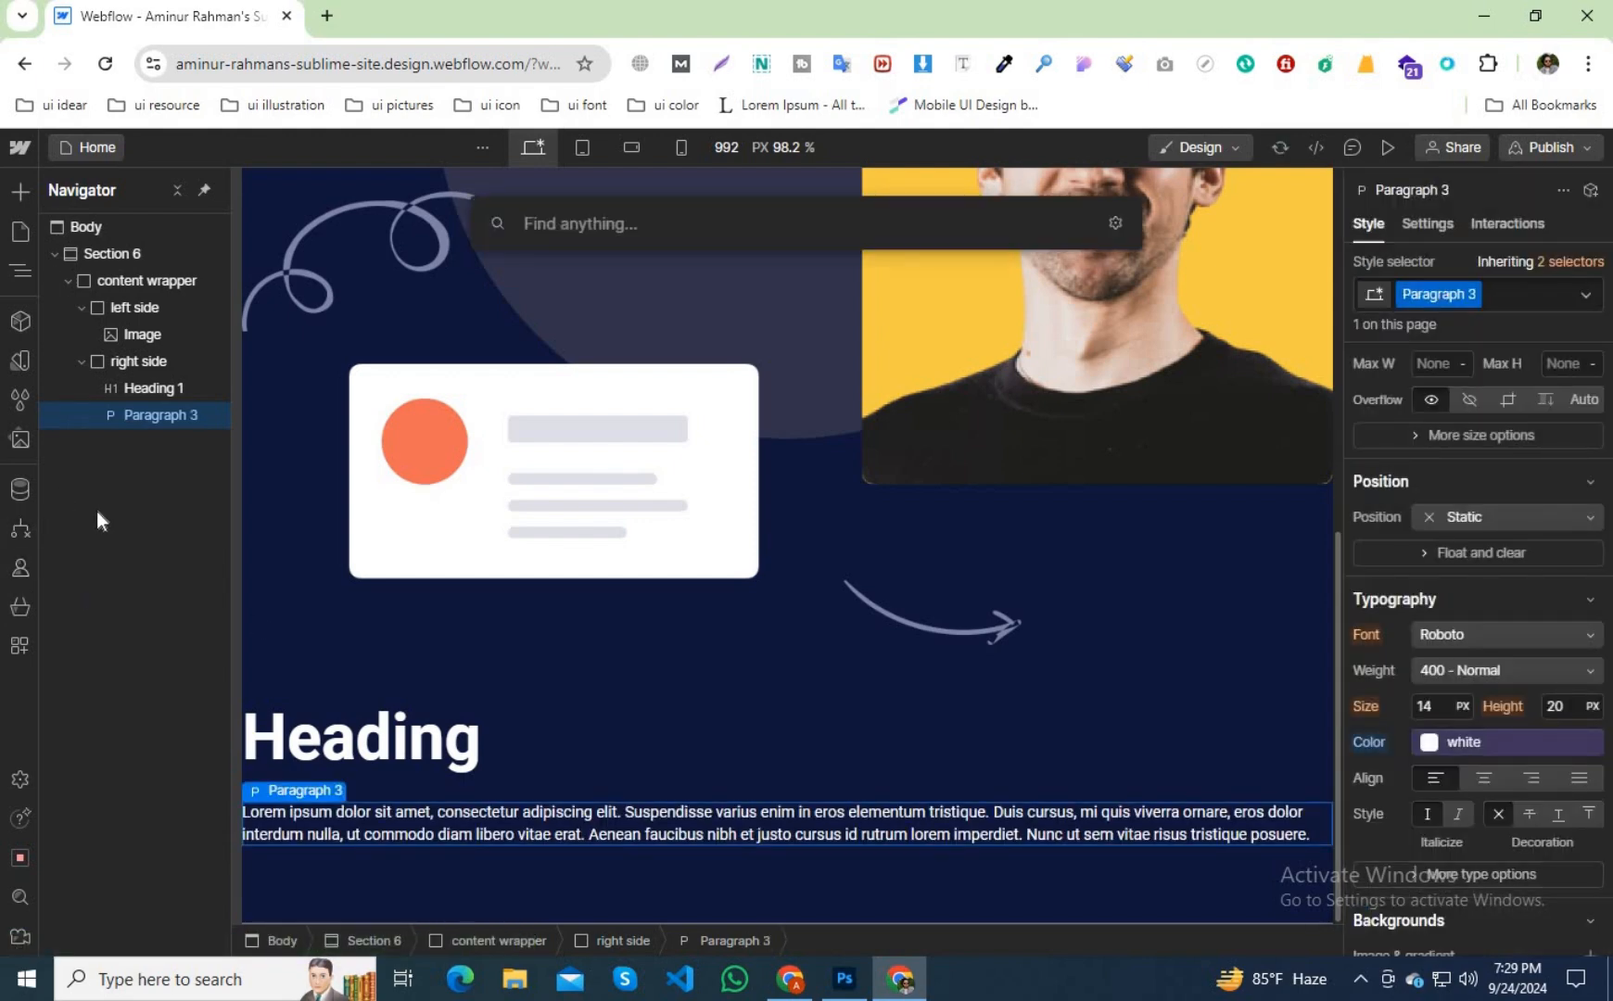
text(button)
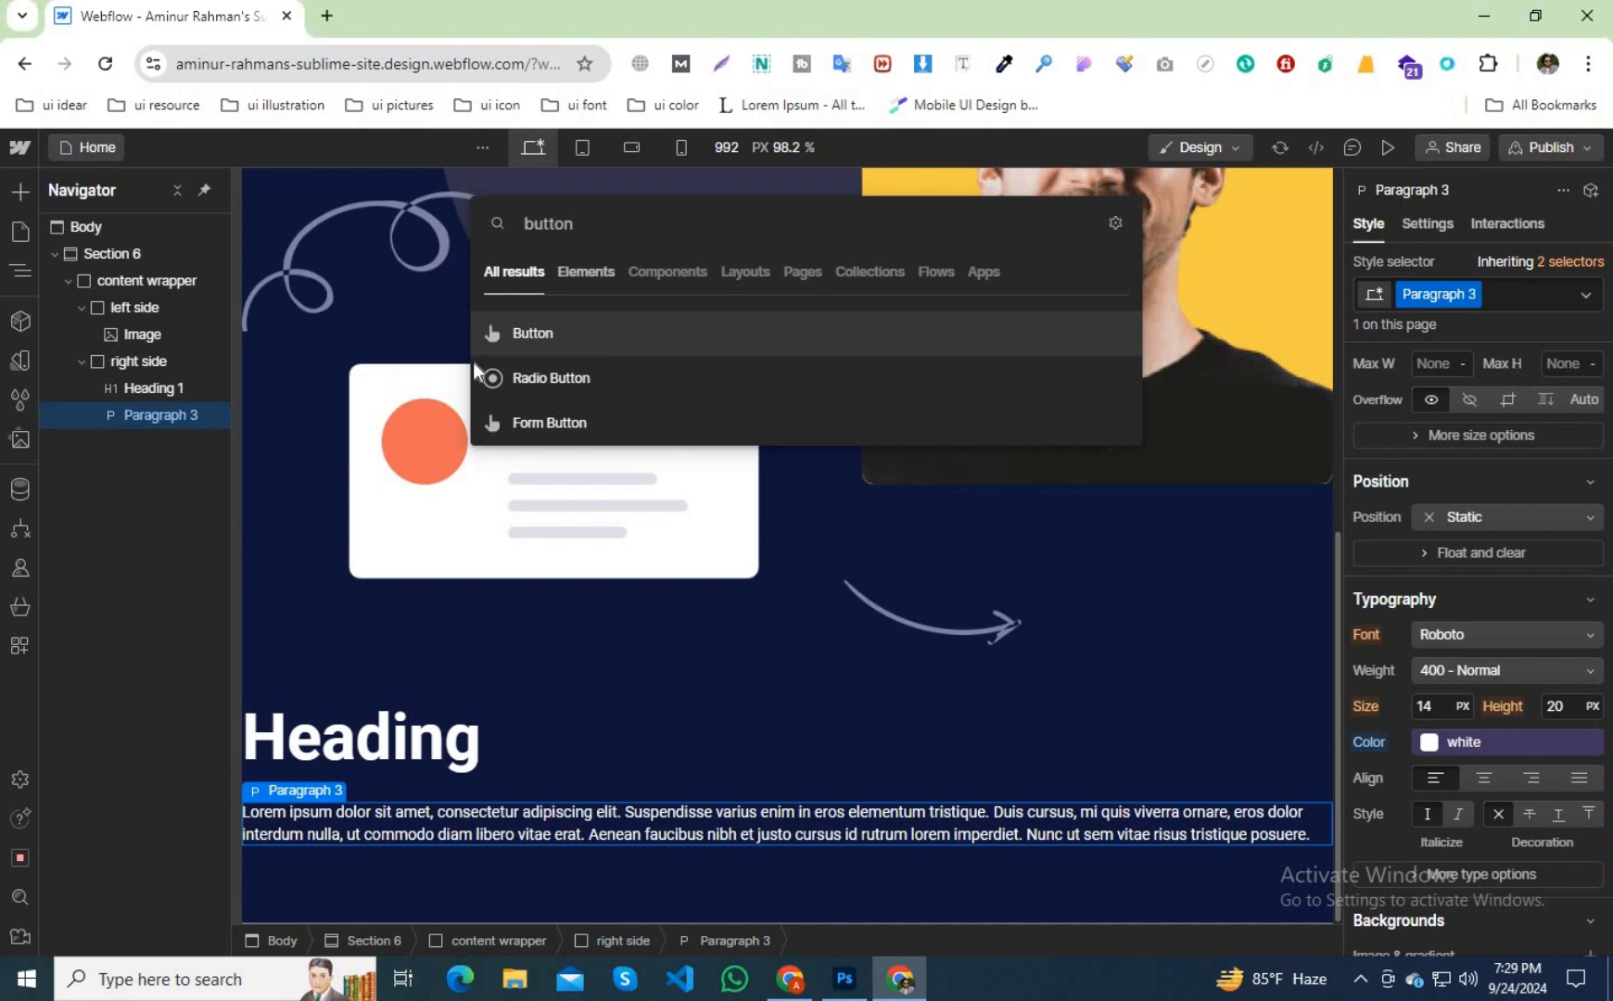
key(Return)
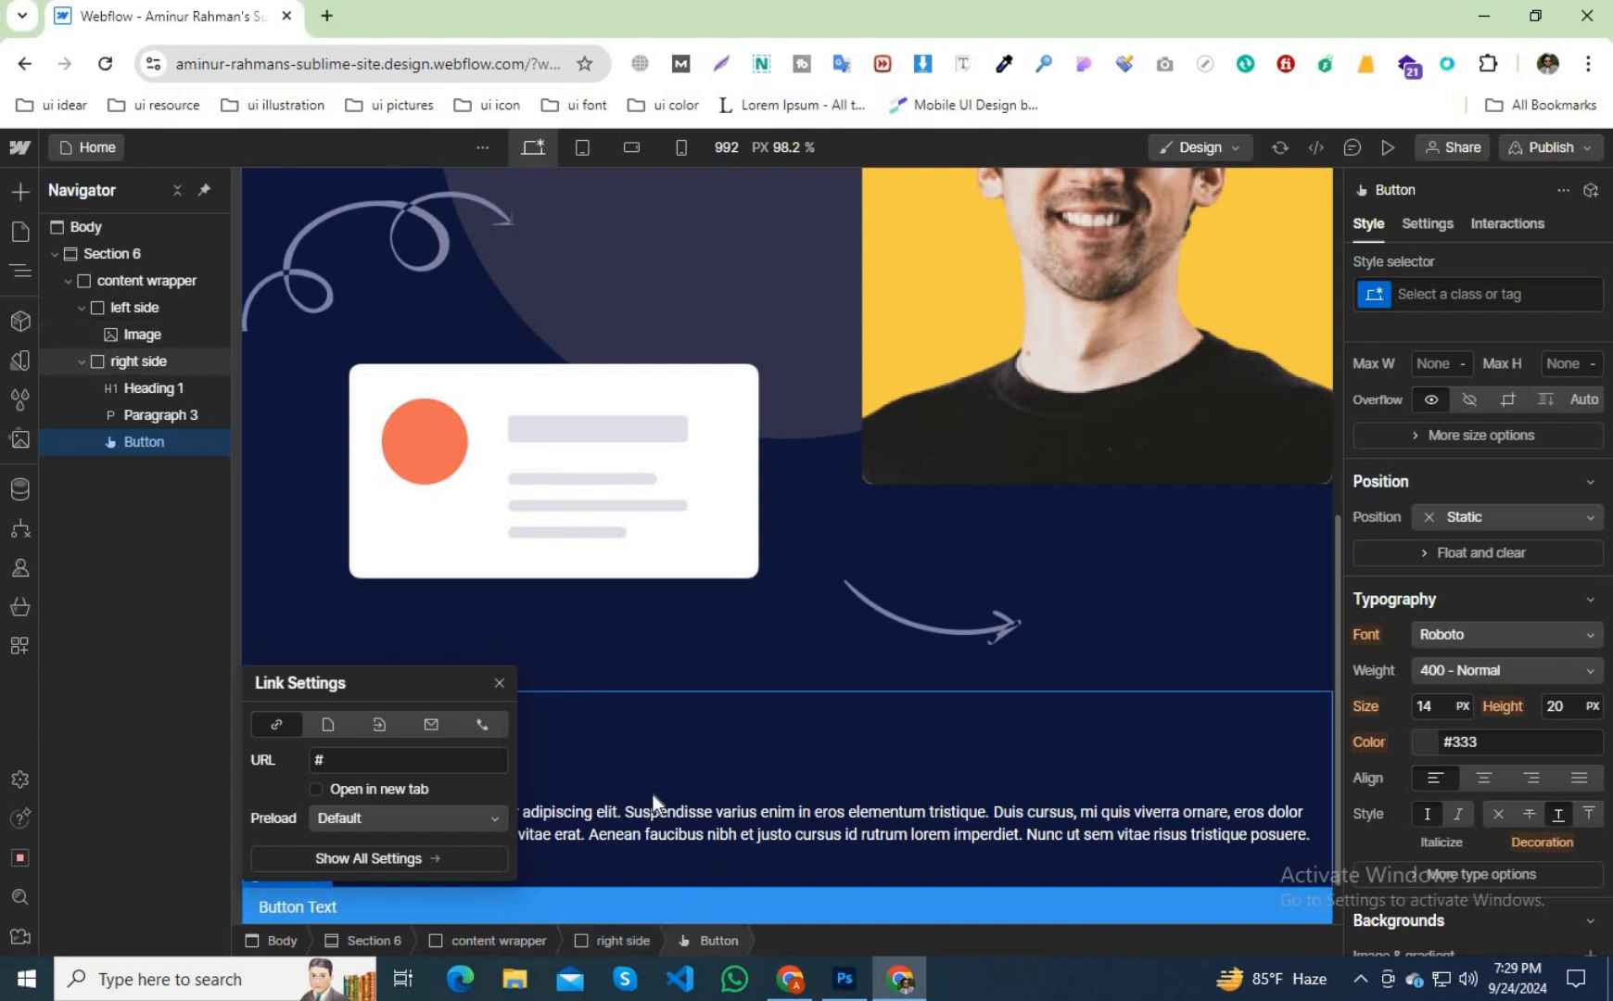
Set the content wrapper's display to Flex so the left side and right side divs form a row.
click(83, 361)
click(81, 310)
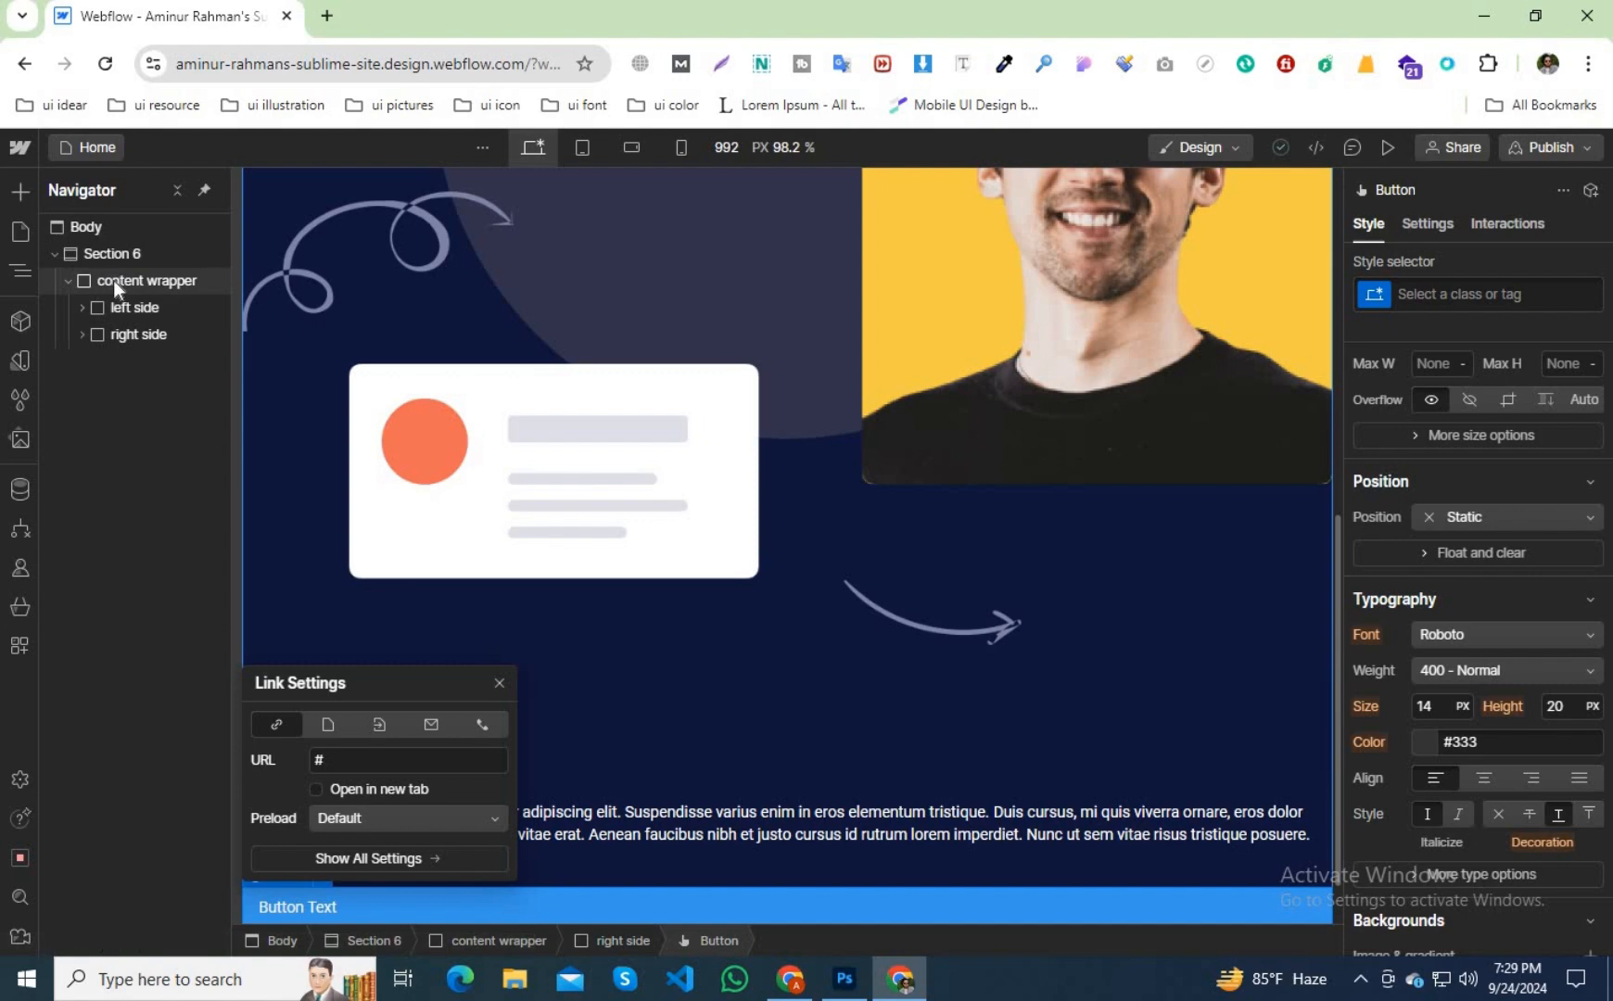
click(114, 280)
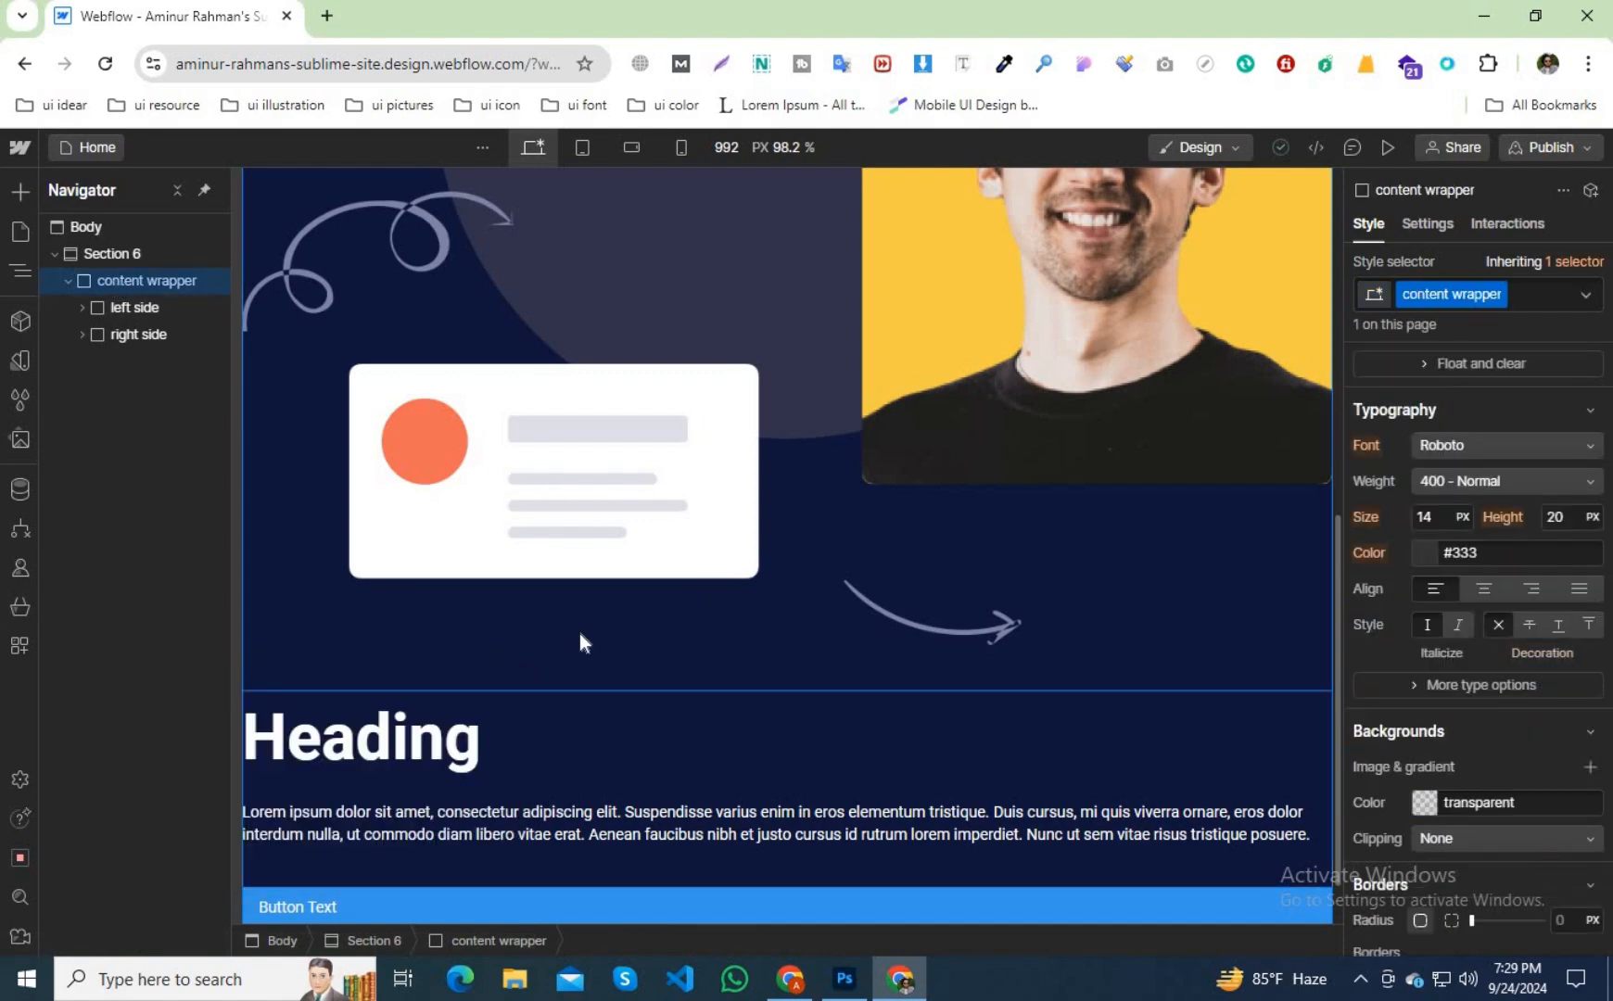
scroll(569, 636, up, 2)
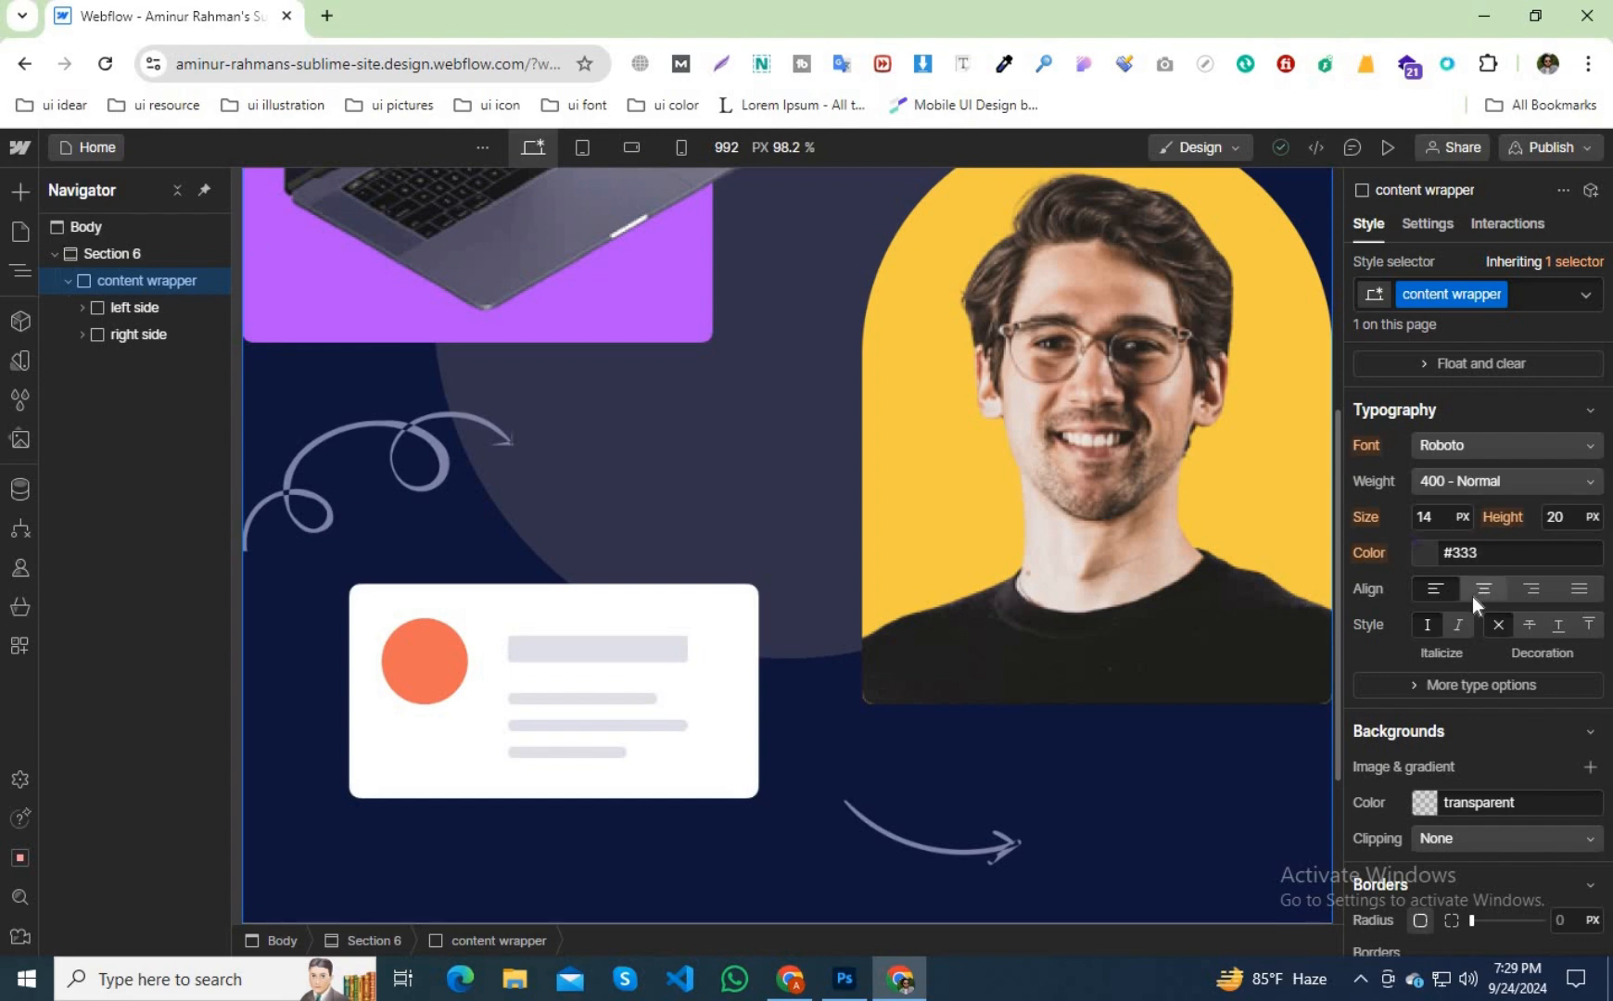
scroll(1471, 596, up, 6)
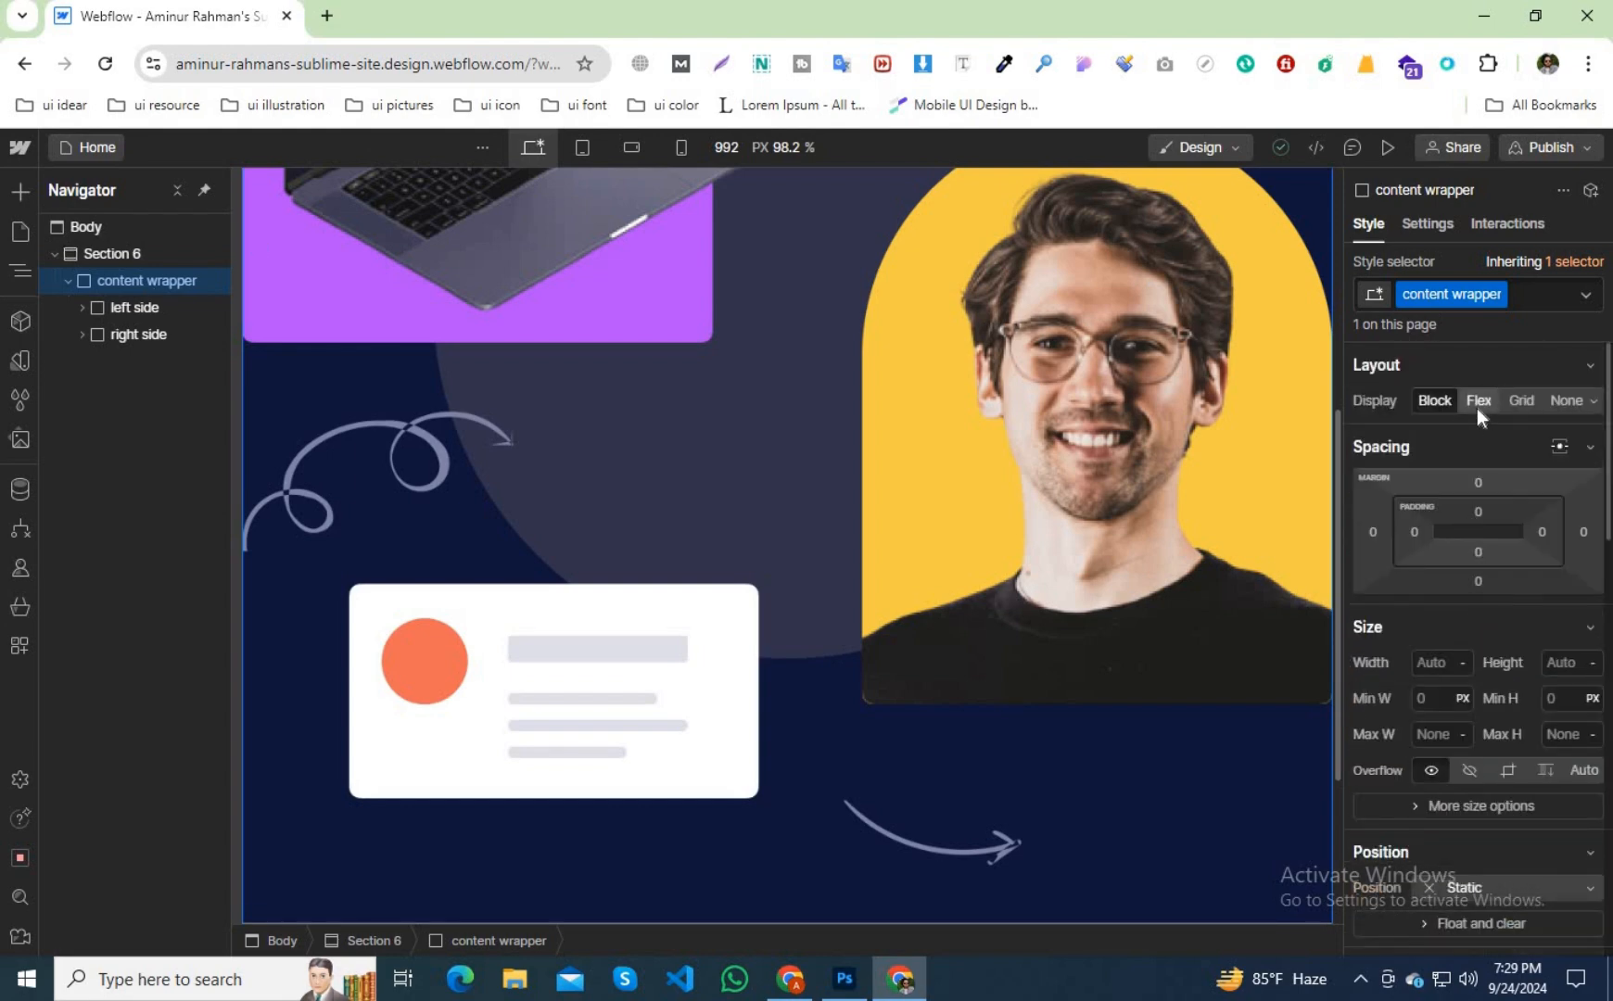
click(1479, 401)
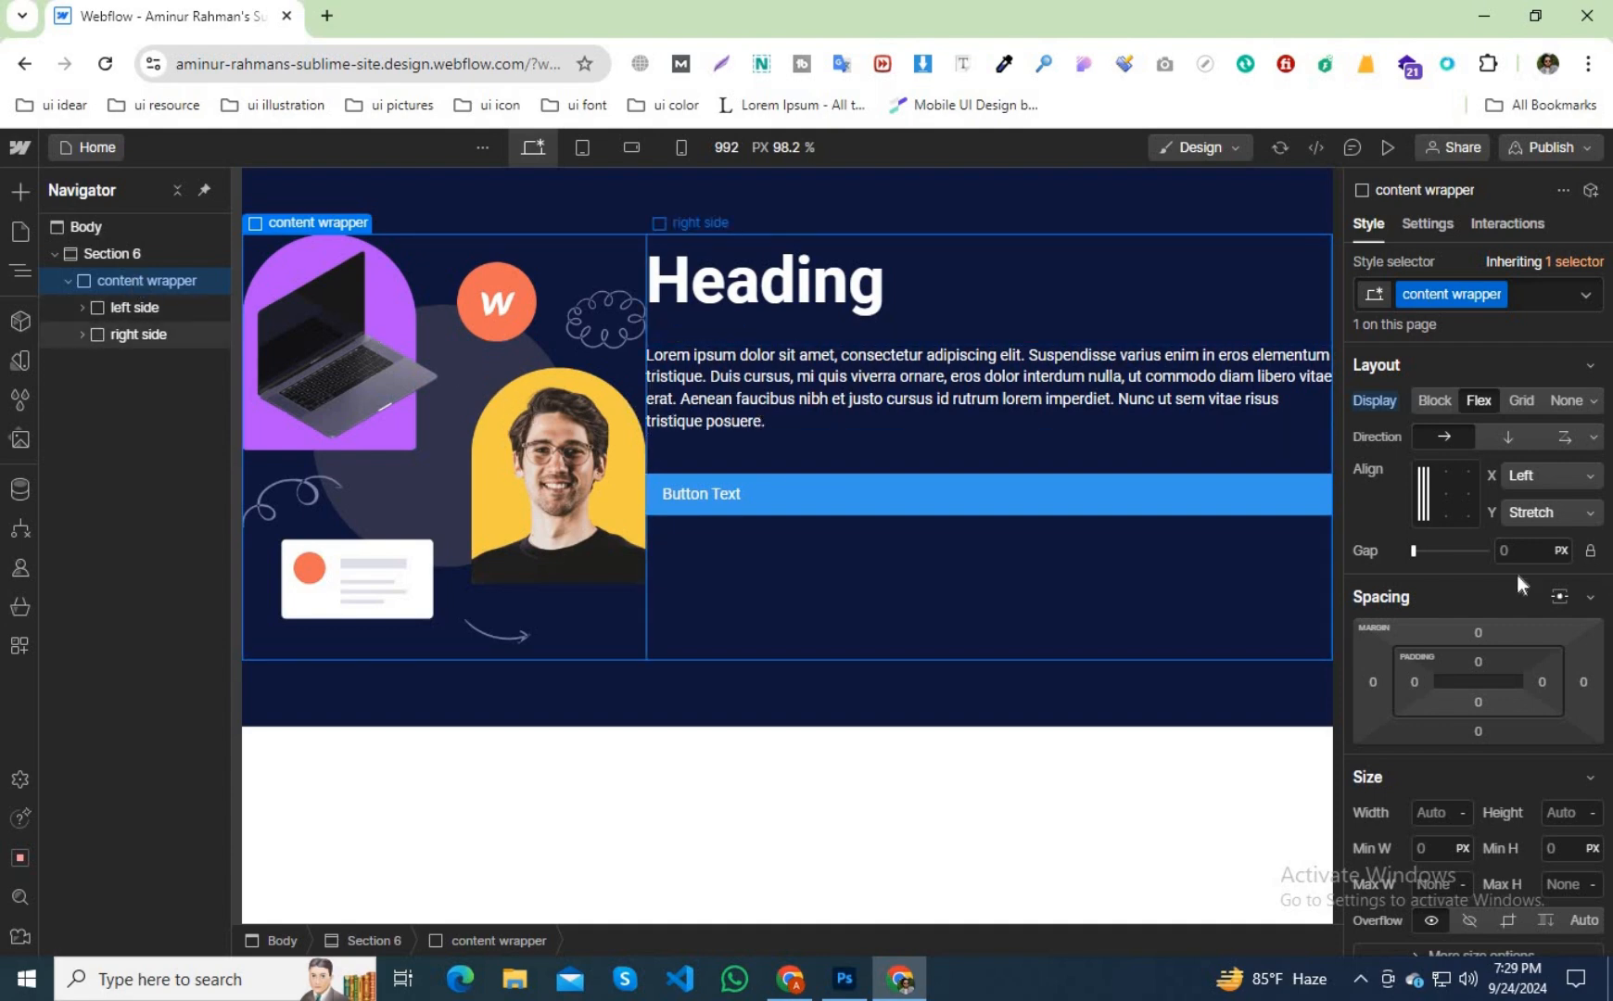
Set the content wrapper's flex gap to 40 px and its vertical alignment to Center.
drag(1439, 555, 1453, 554)
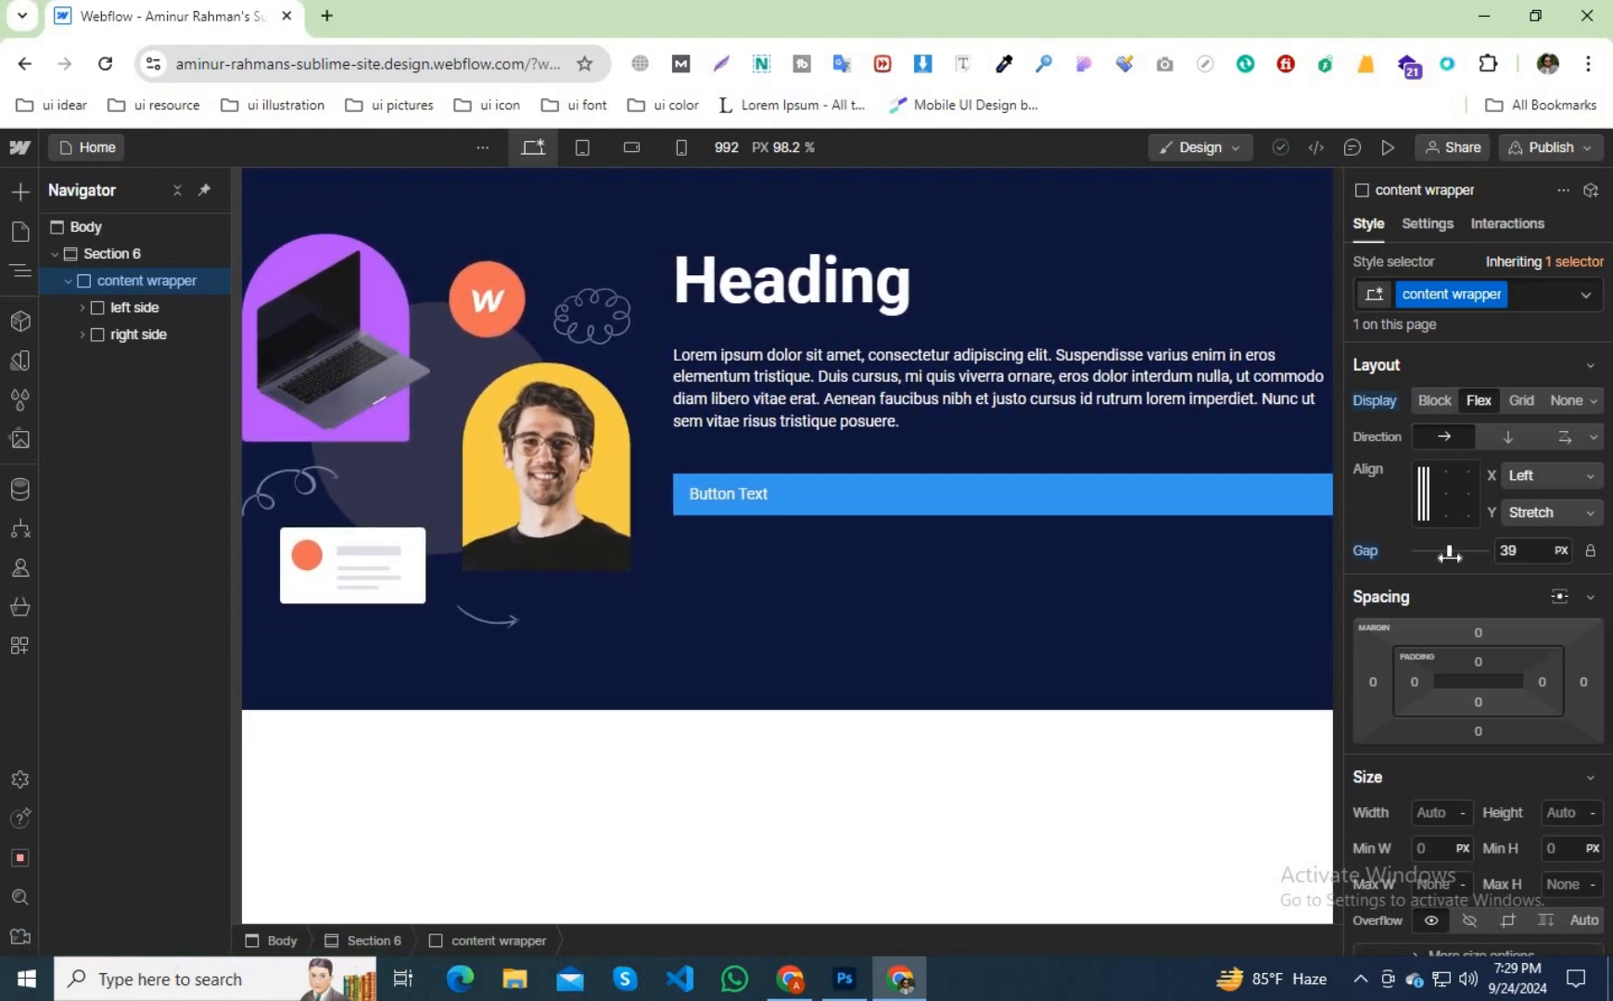
click(1525, 548)
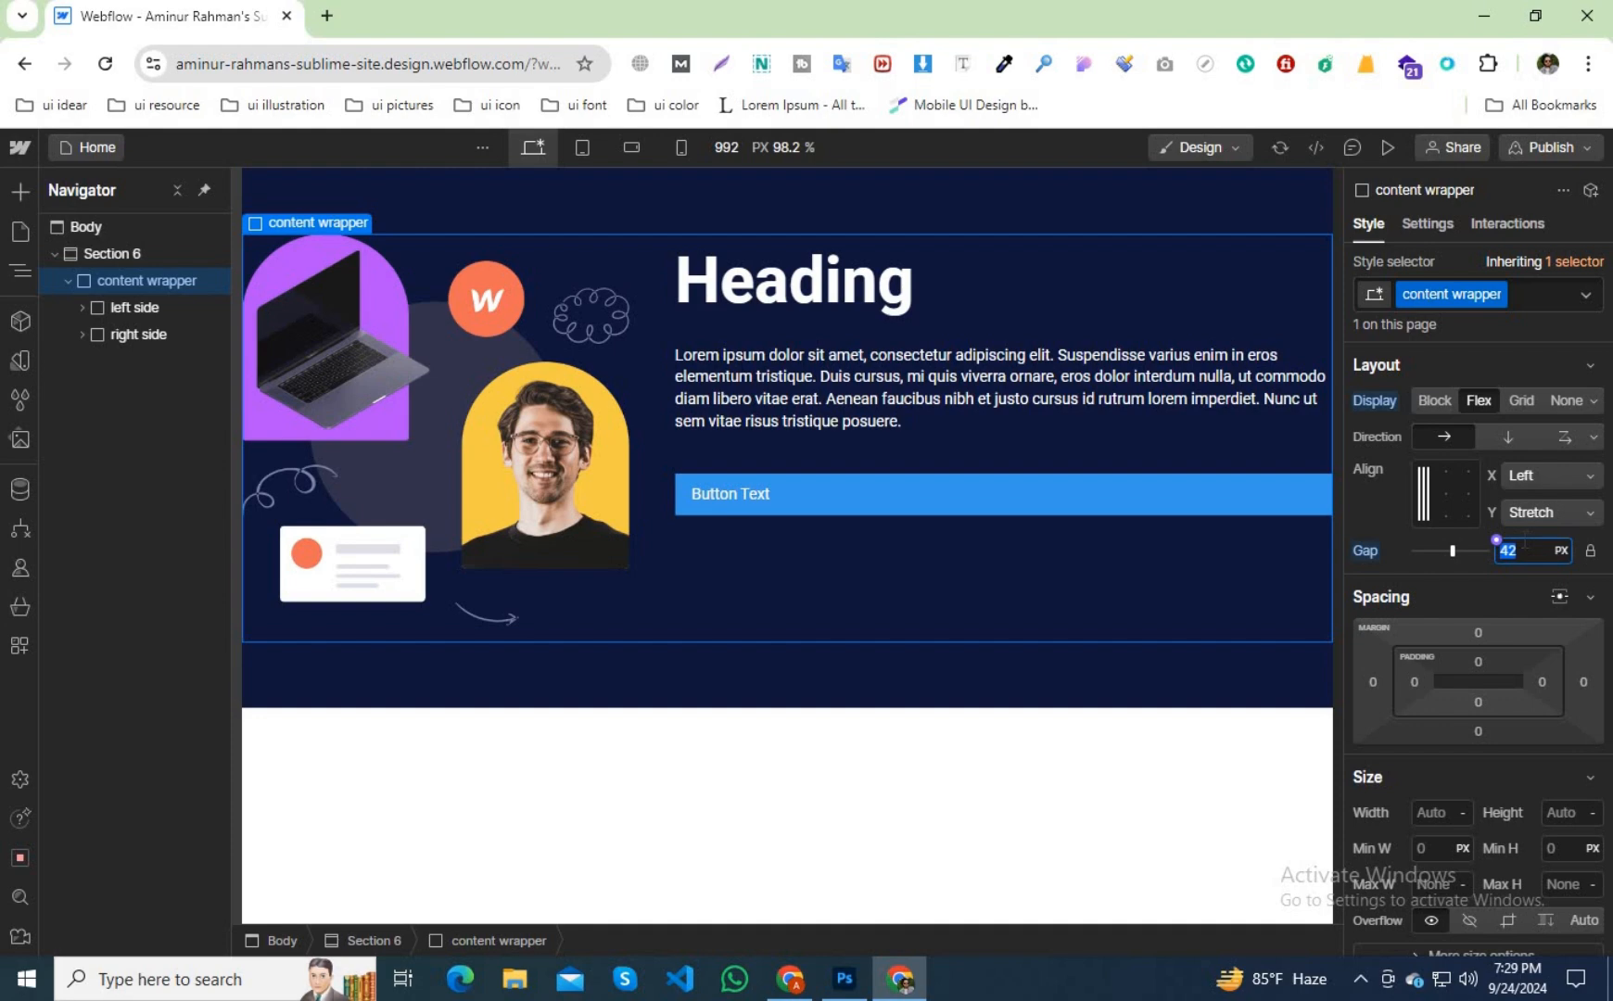
text(40)
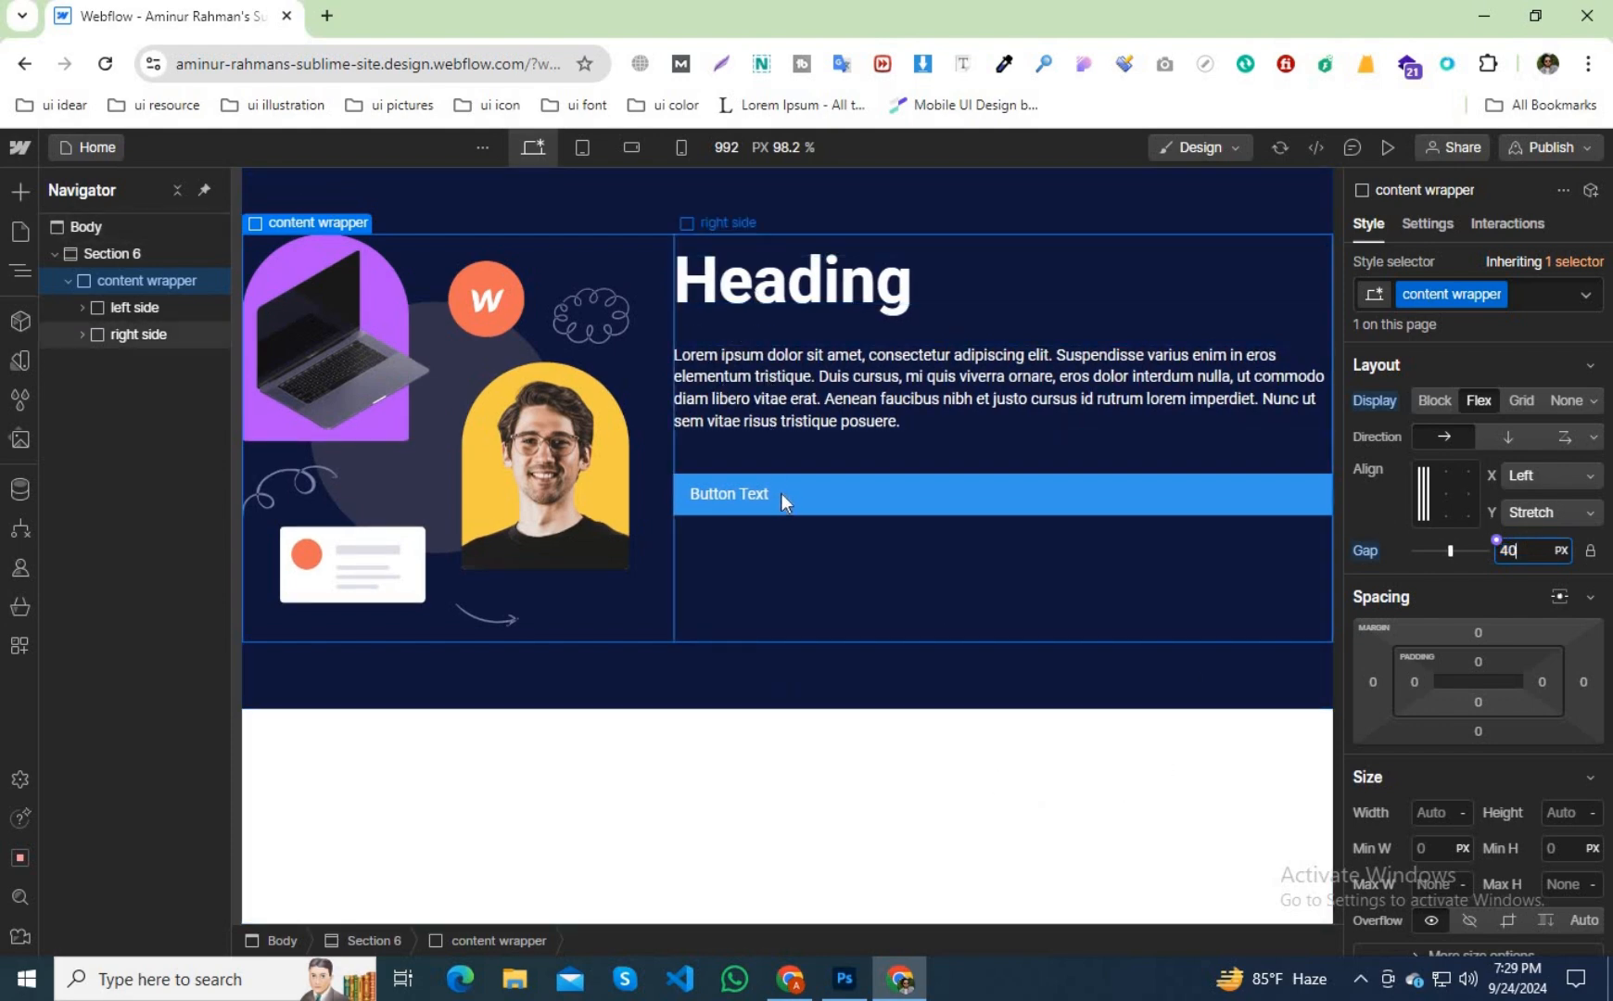
click(1548, 512)
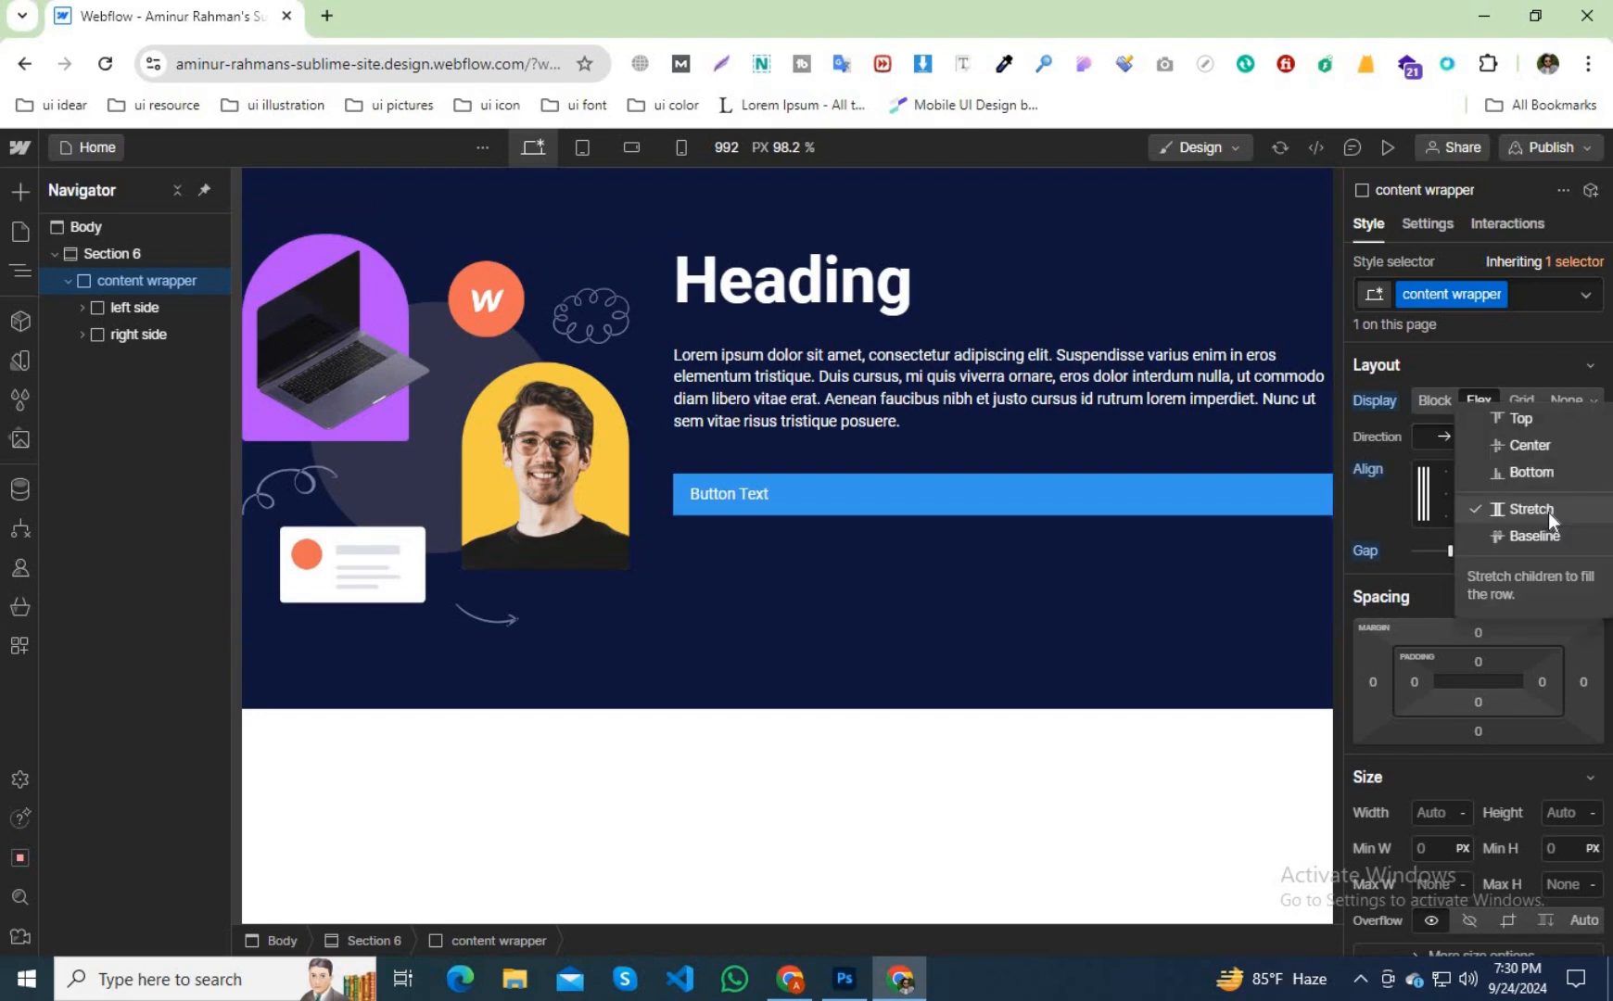
click(1535, 445)
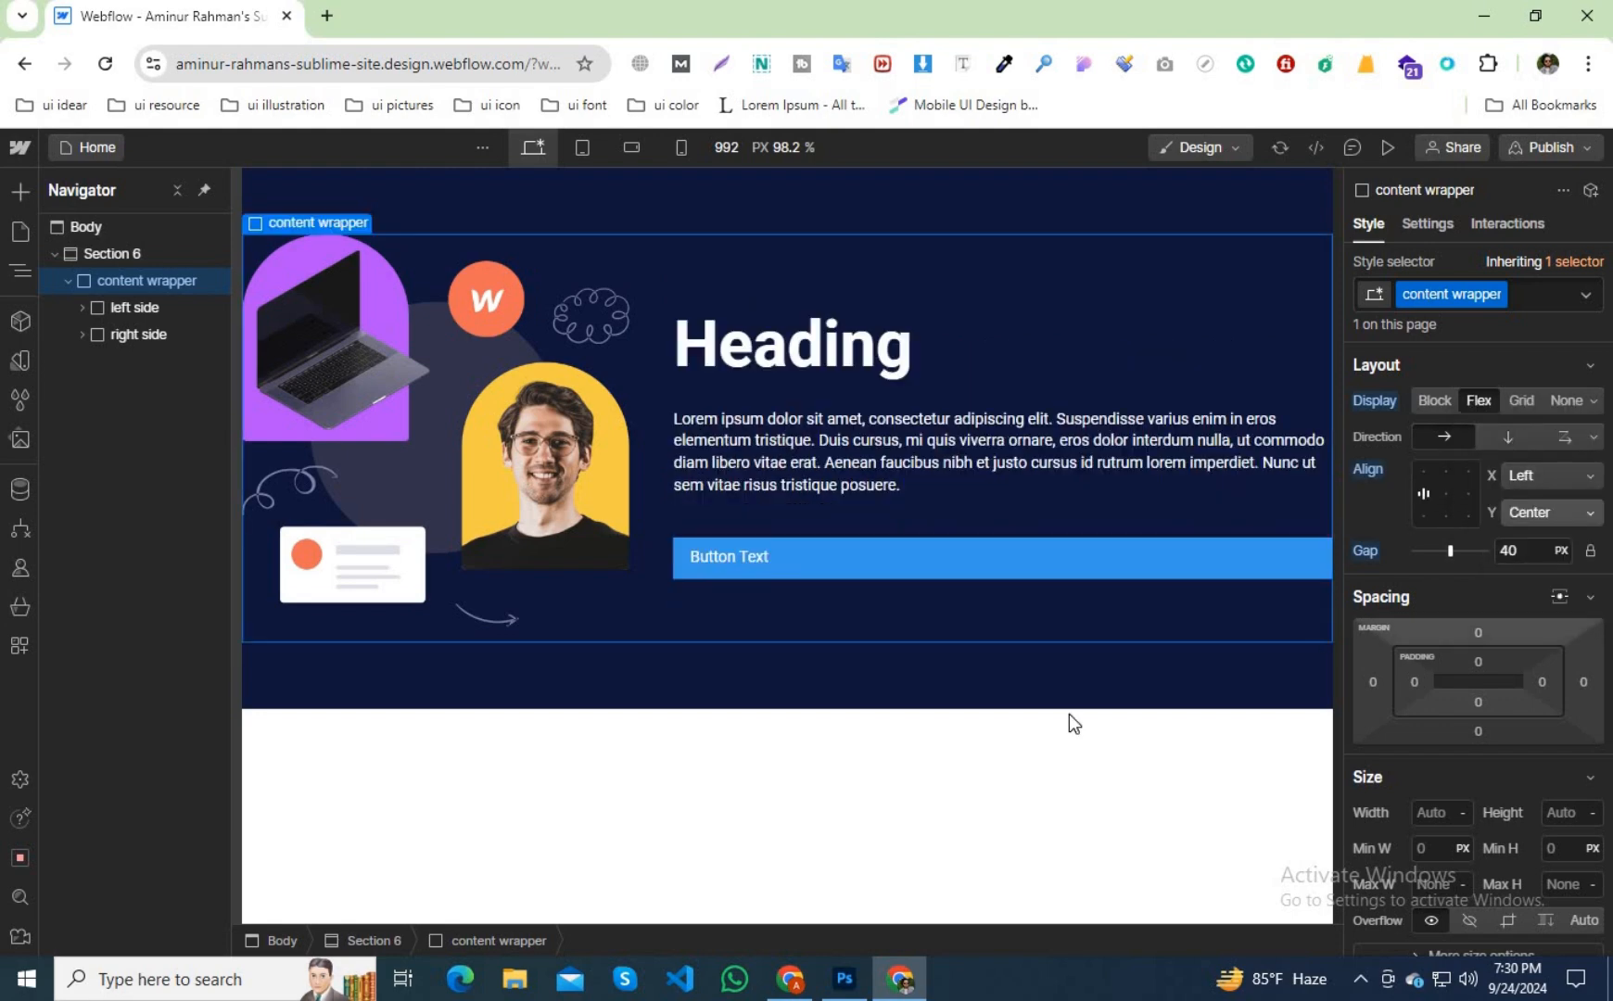
click(908, 762)
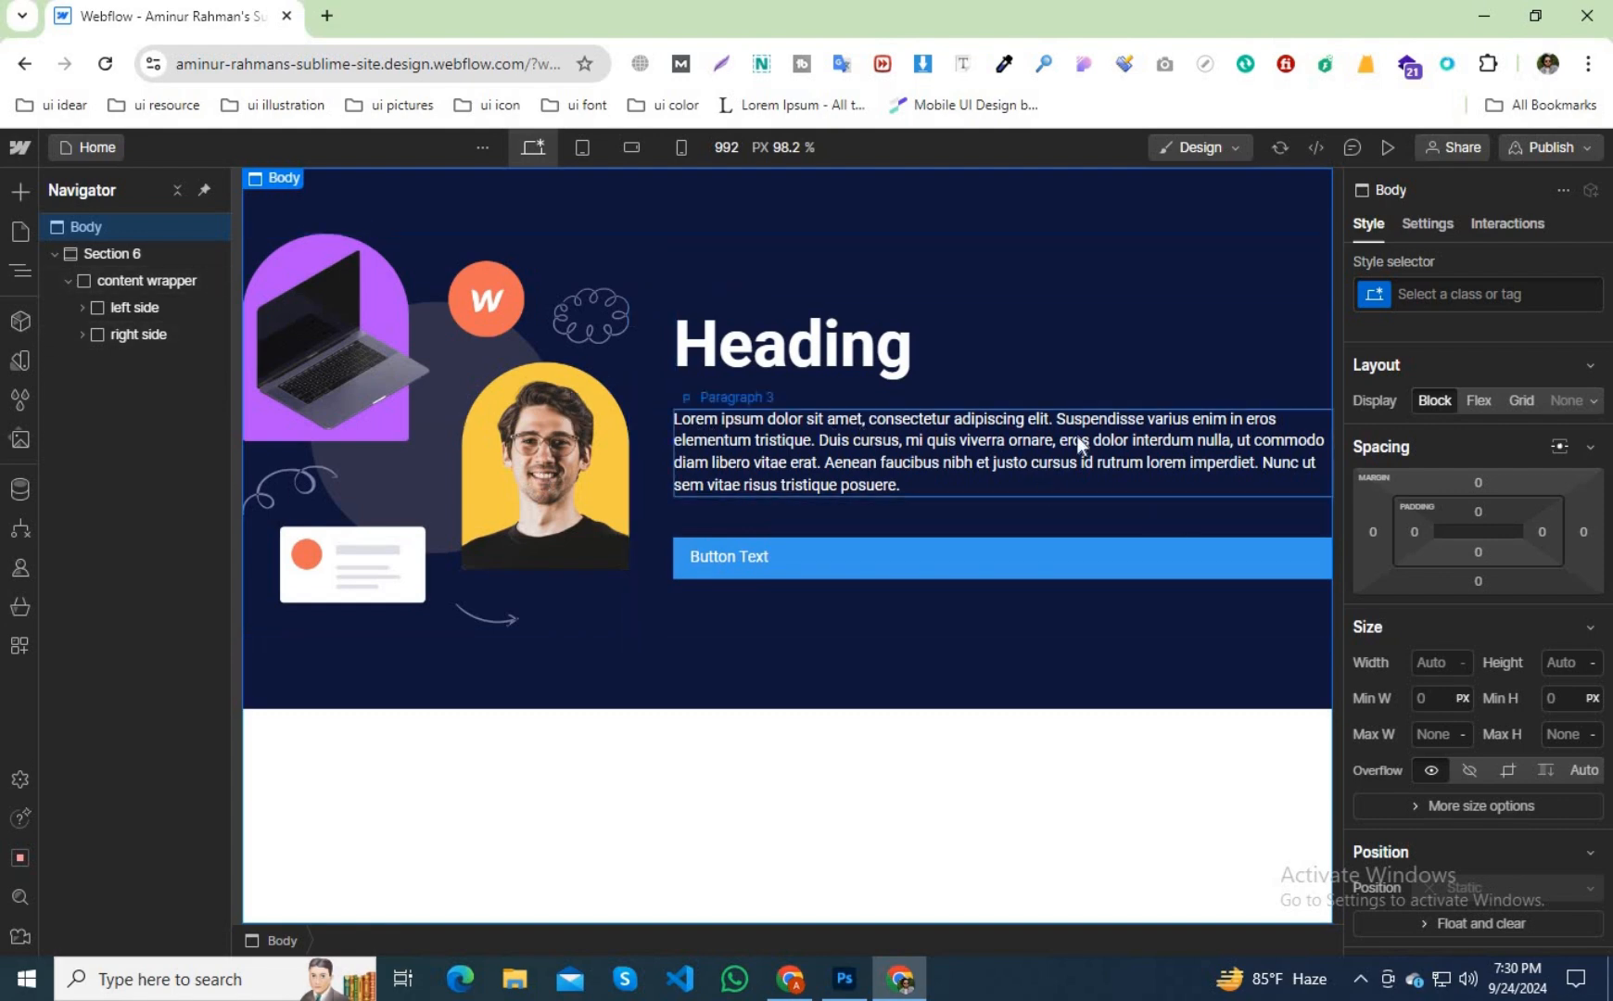
Give the left side div a maximum width of 500 px and a width of 100%.
click(138, 306)
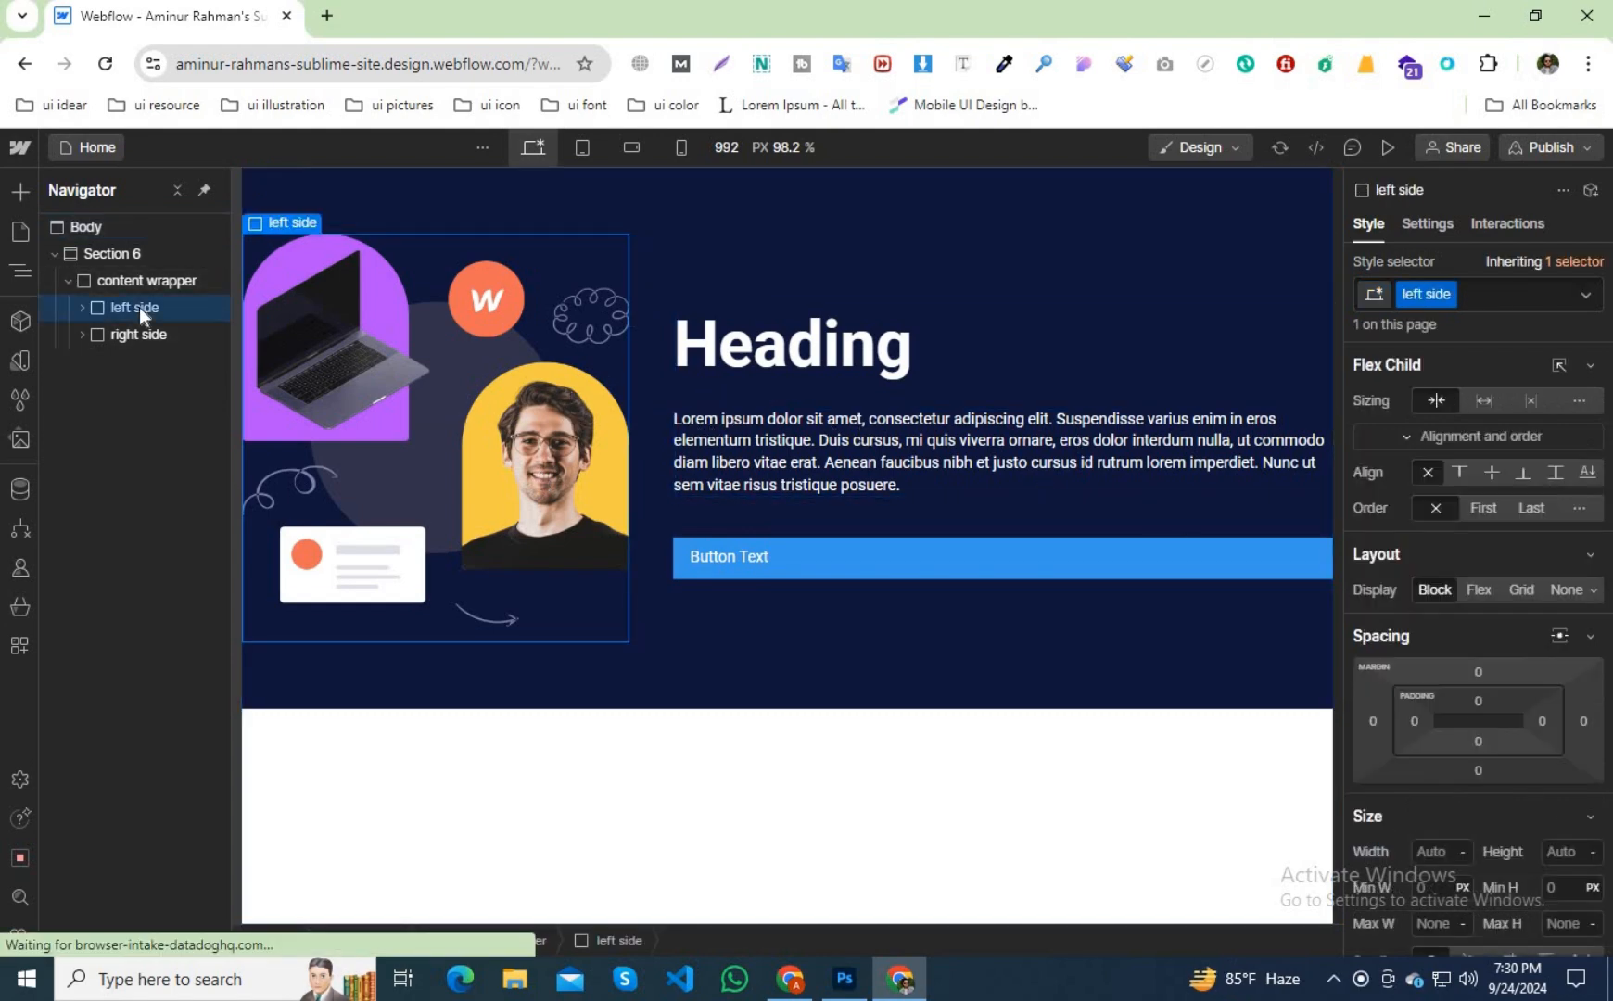
scroll(1464, 696, down, 3)
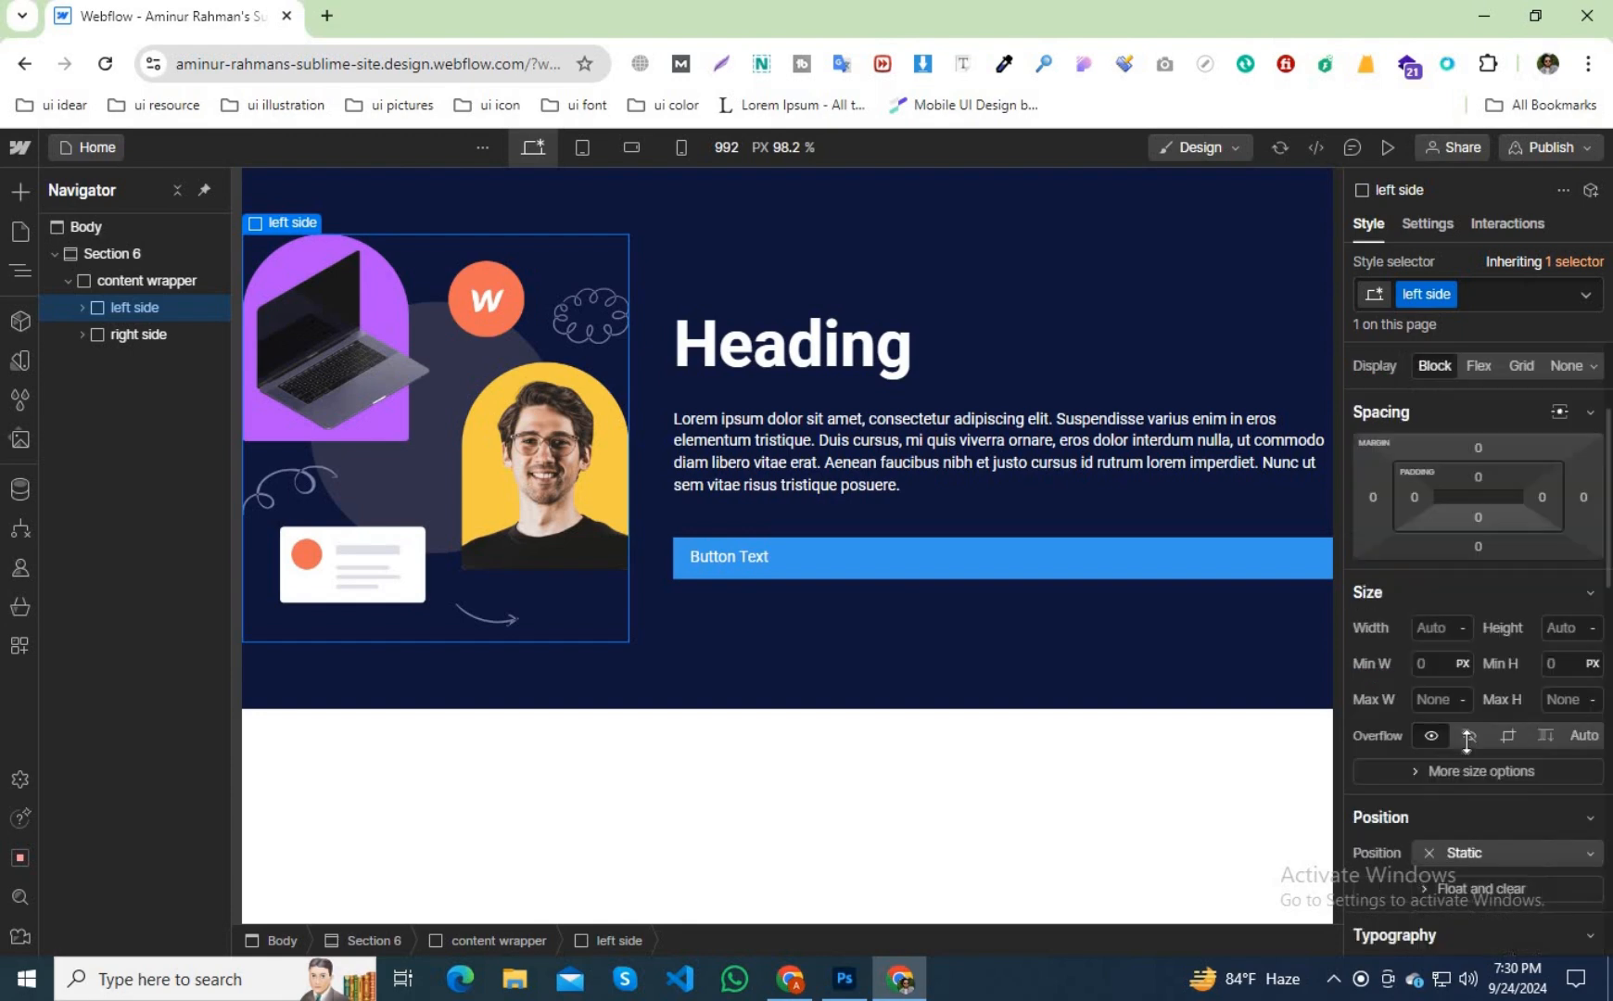
click(1442, 699)
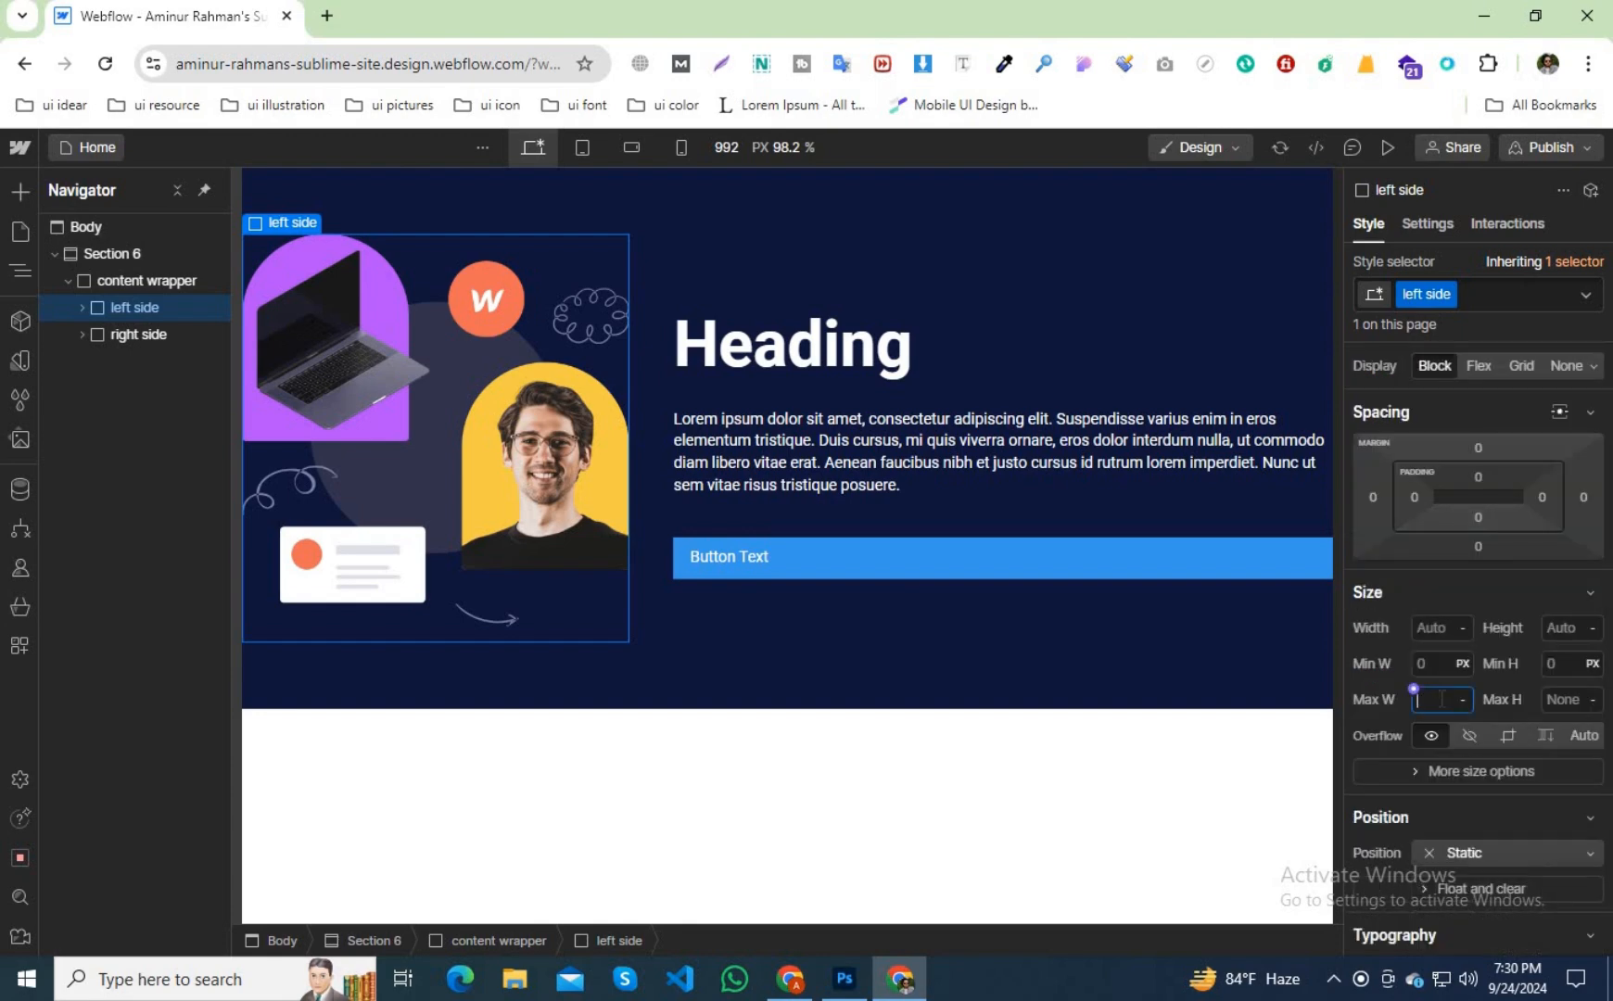
text(500px)
key(Return)
click(1445, 629)
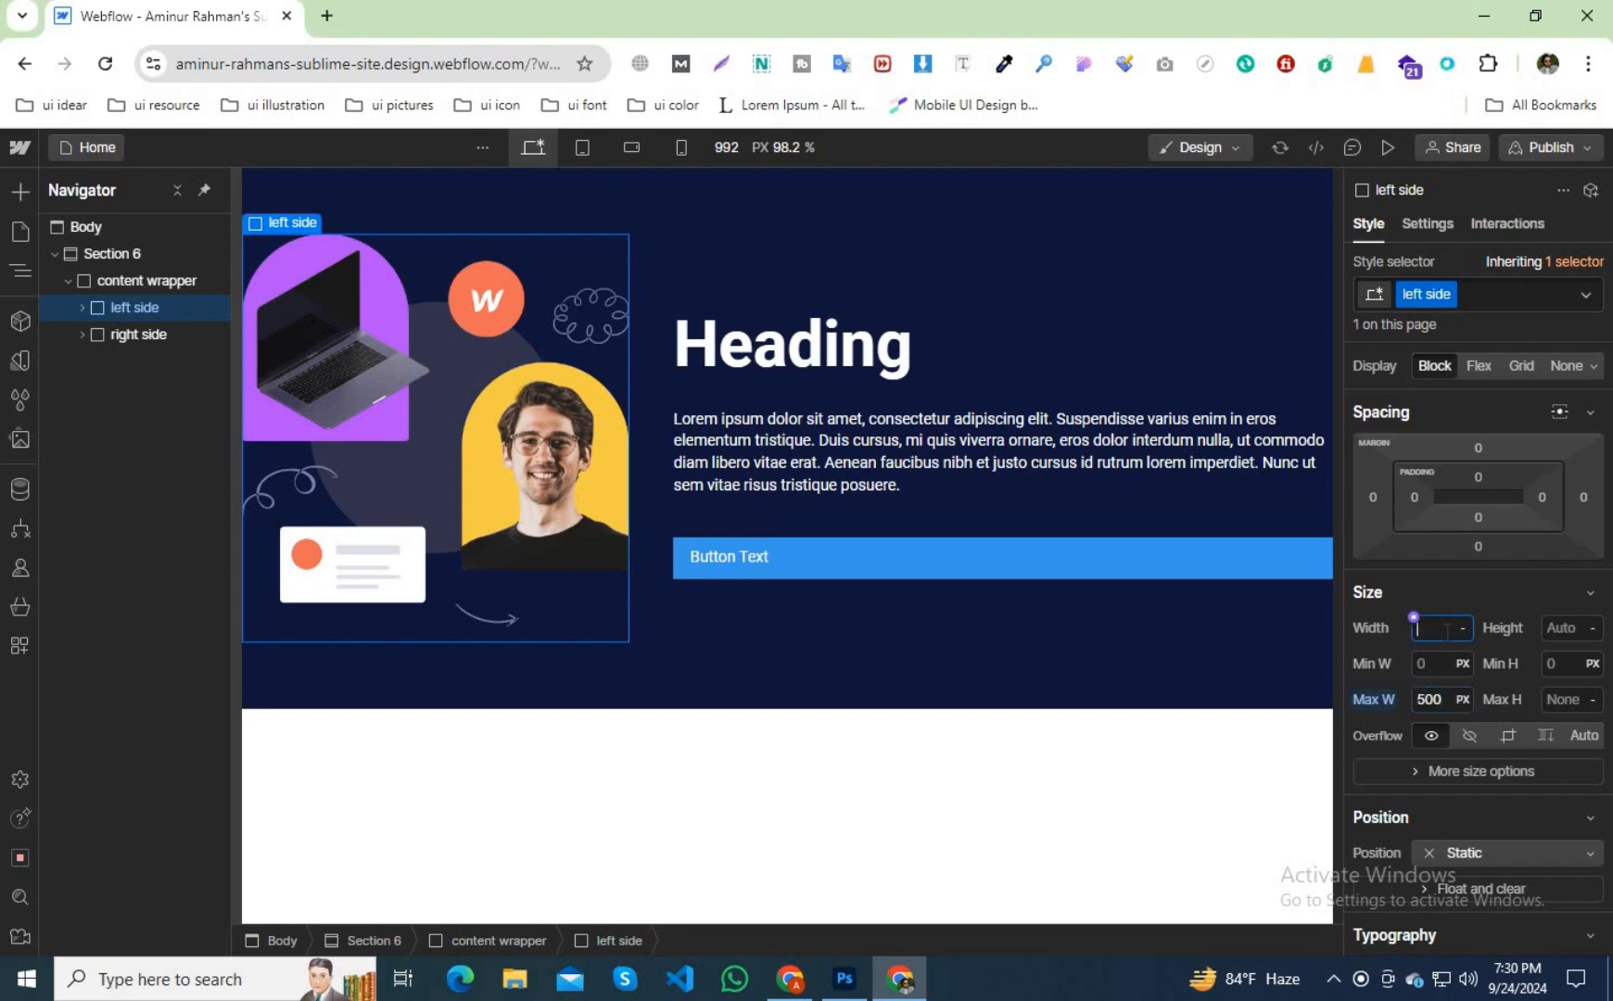
text(100%)
key(Return)
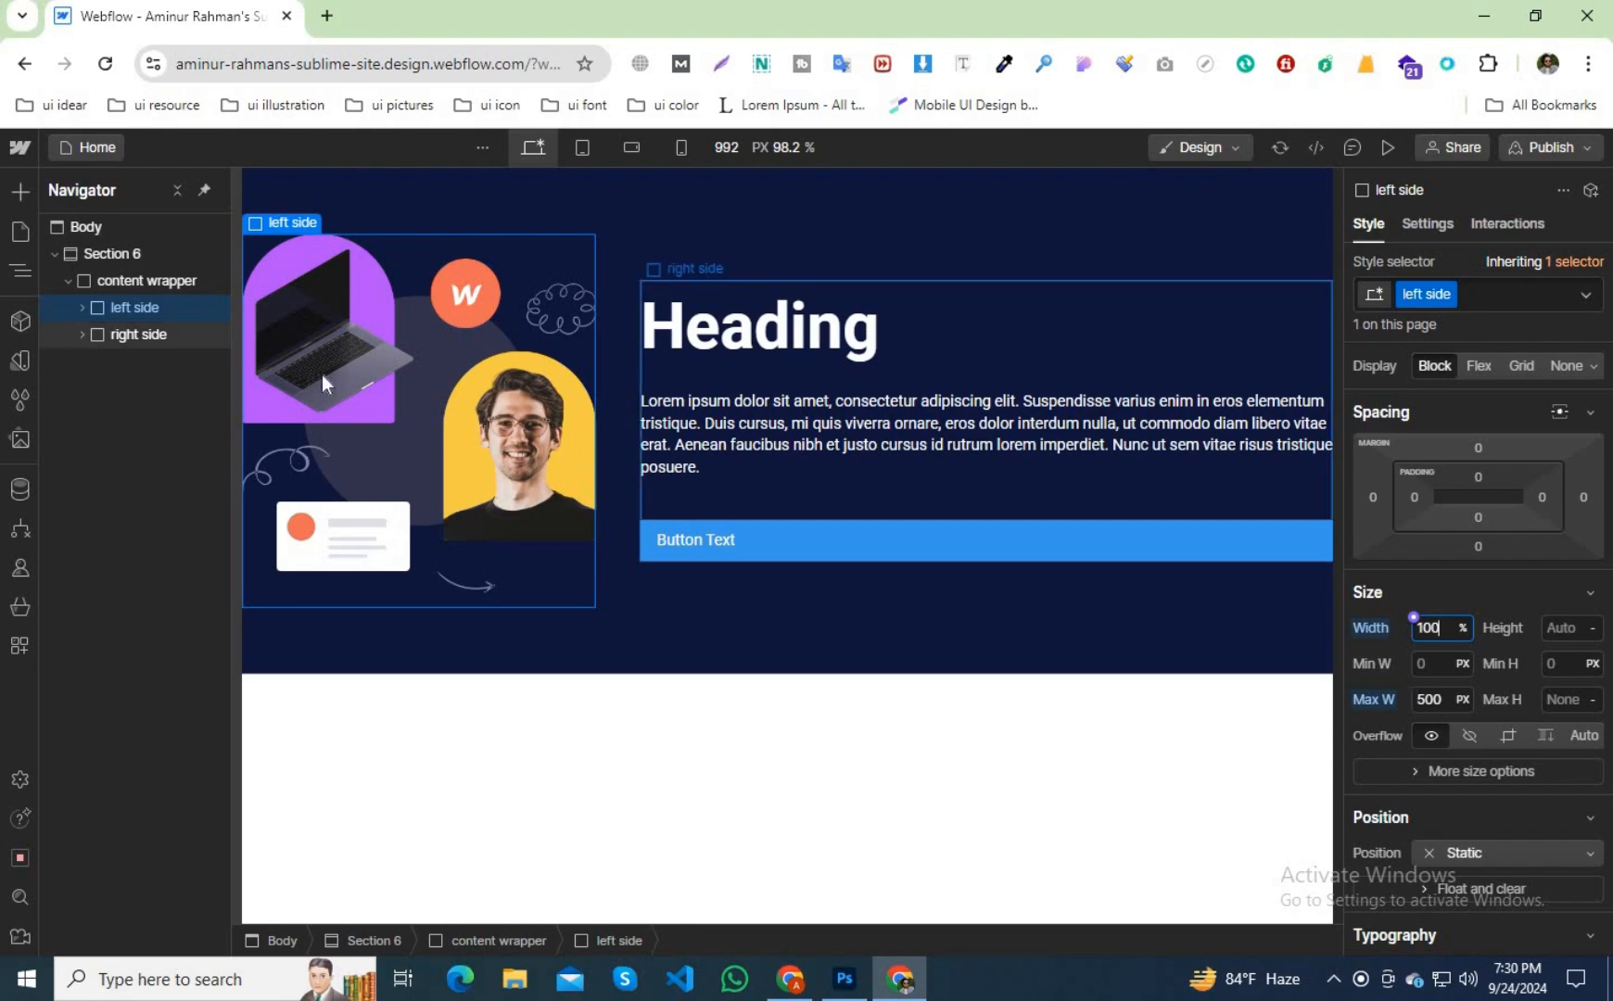
Give the right side div a maximum width of 500 px and a width of 1005 px.
click(123, 337)
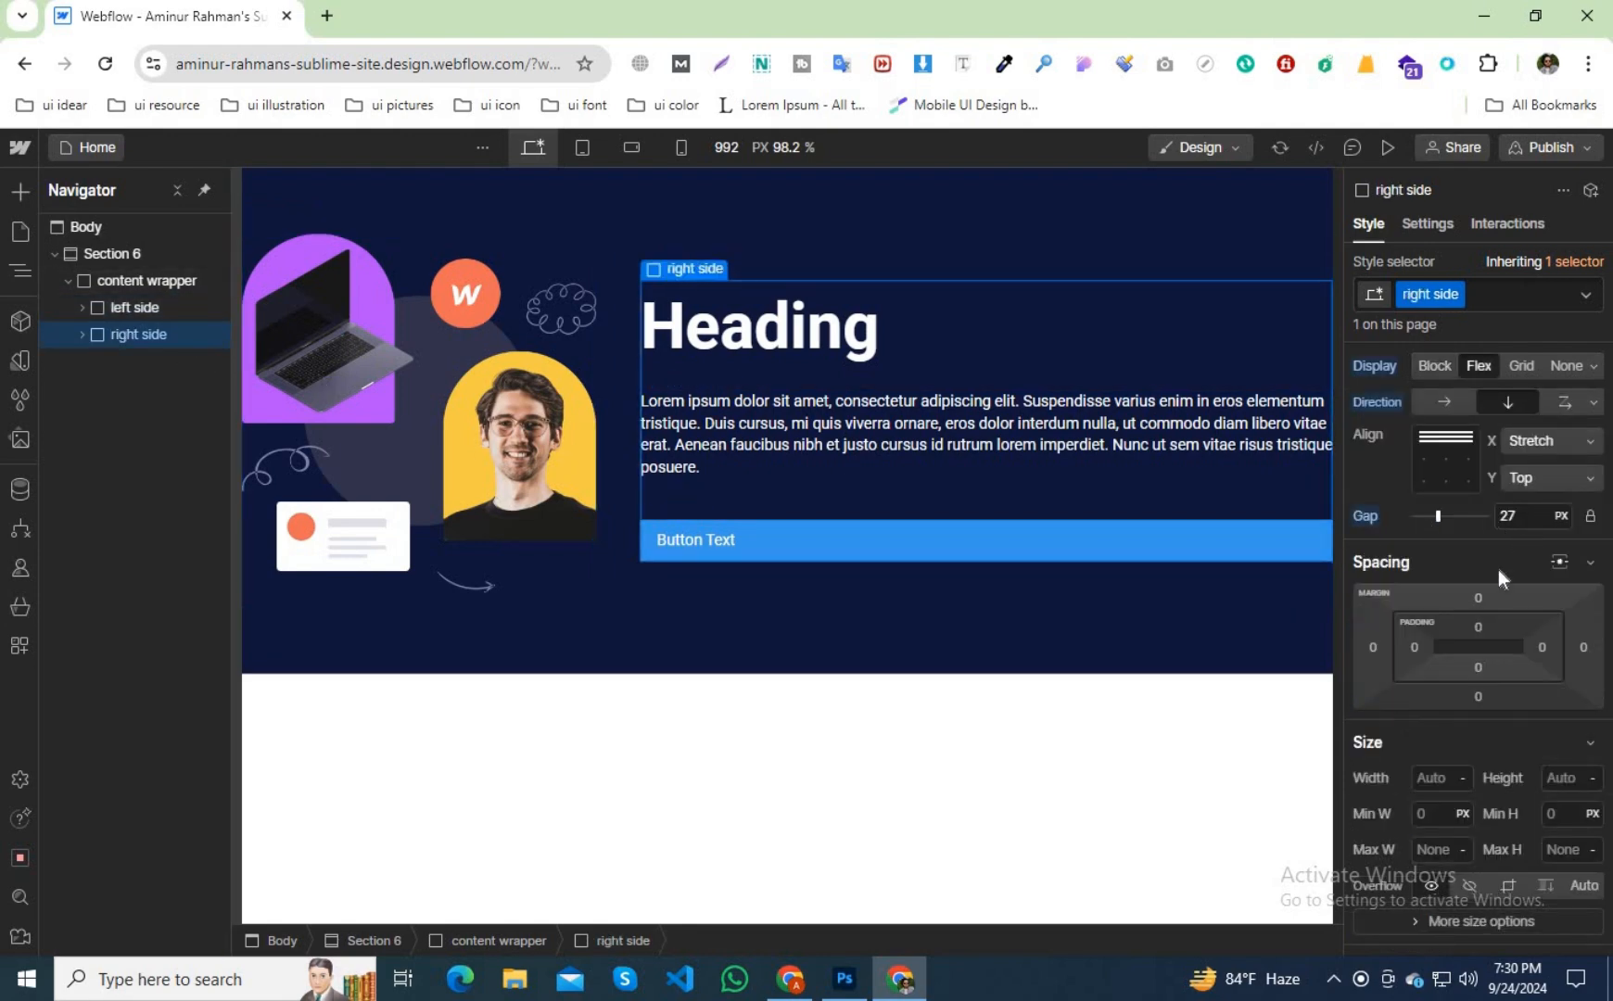
scroll(1461, 798, down, 3)
click(1435, 629)
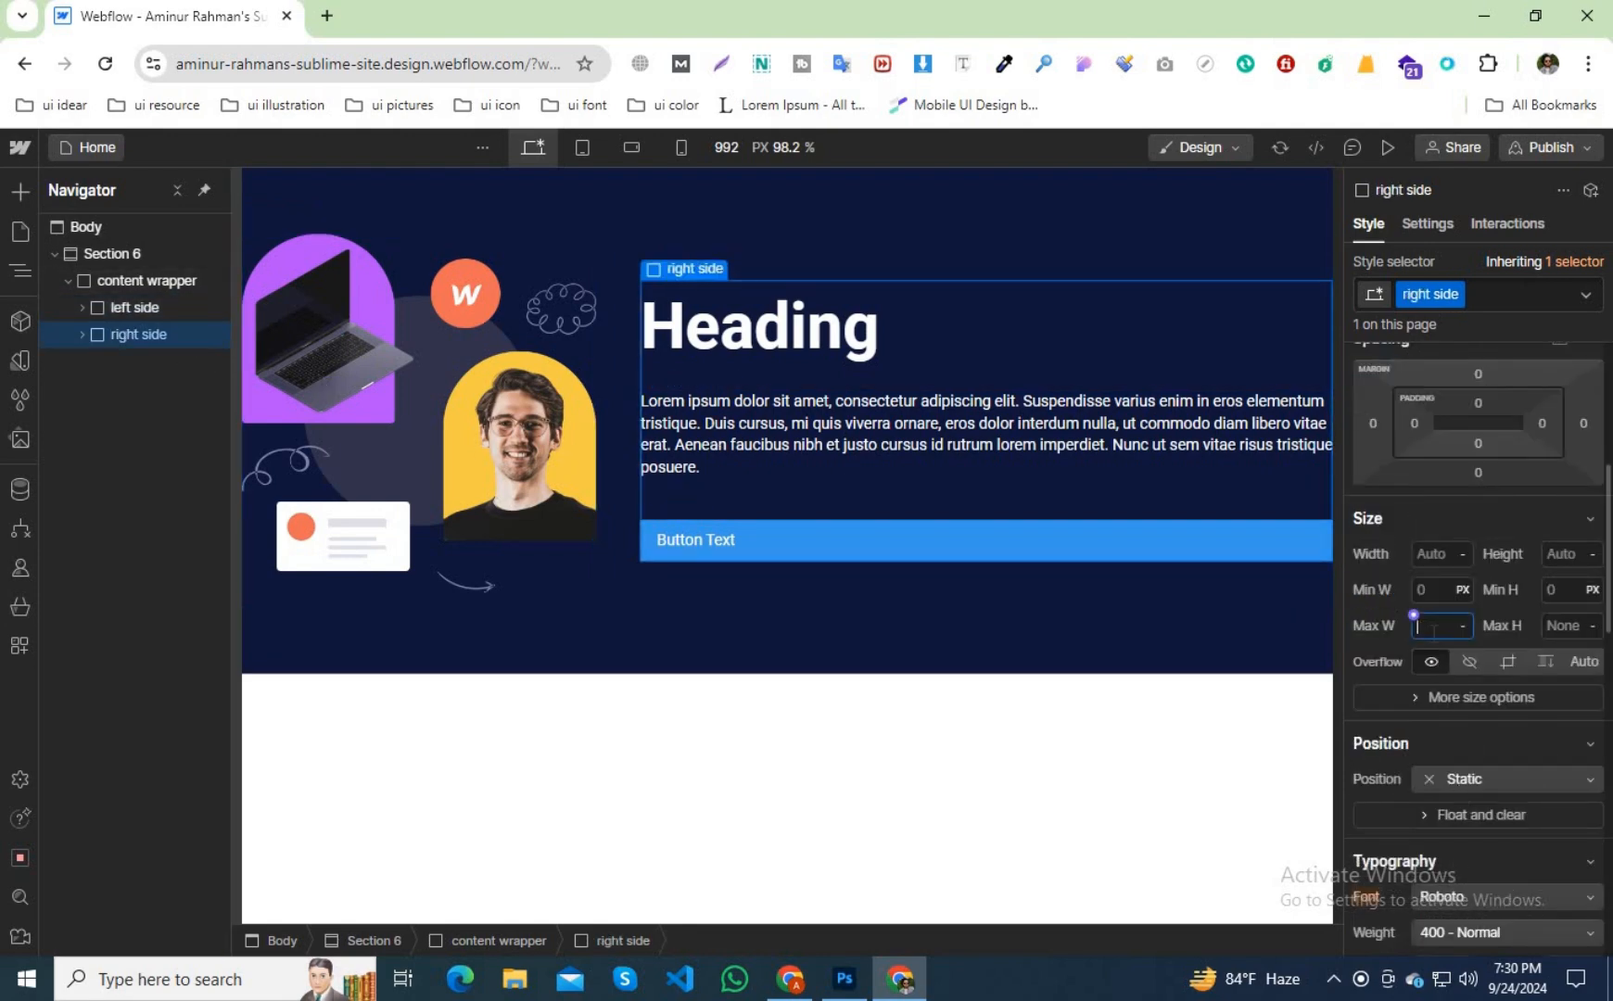
text(500px)
key(Return)
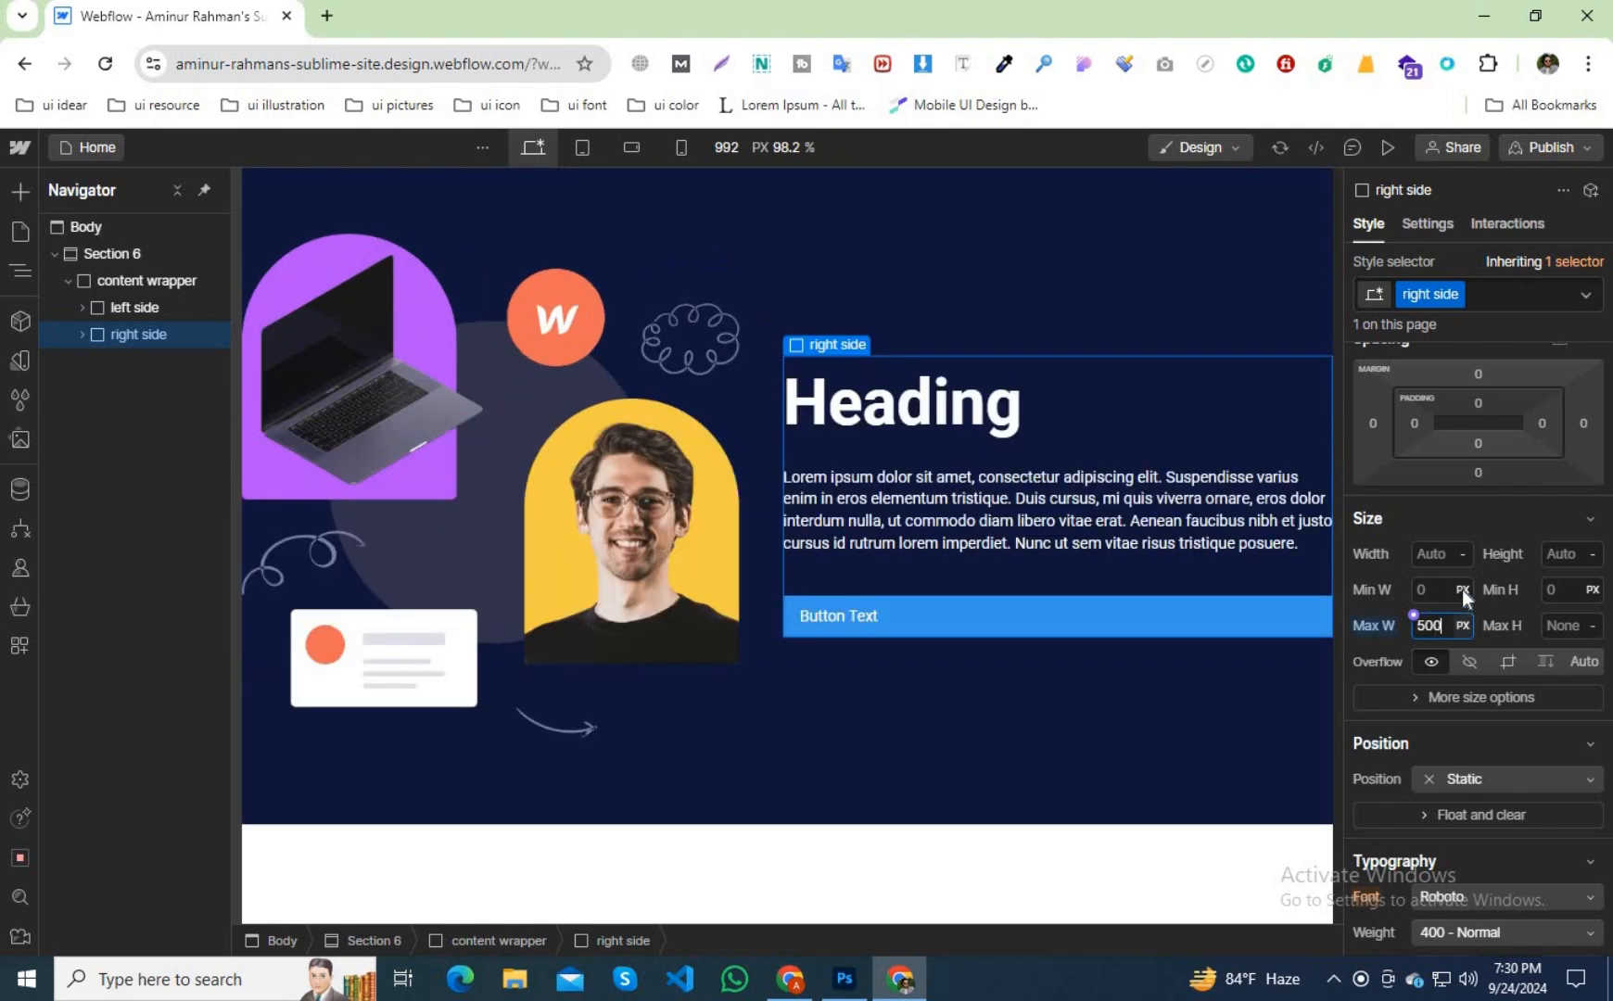
click(1443, 555)
text(1005)
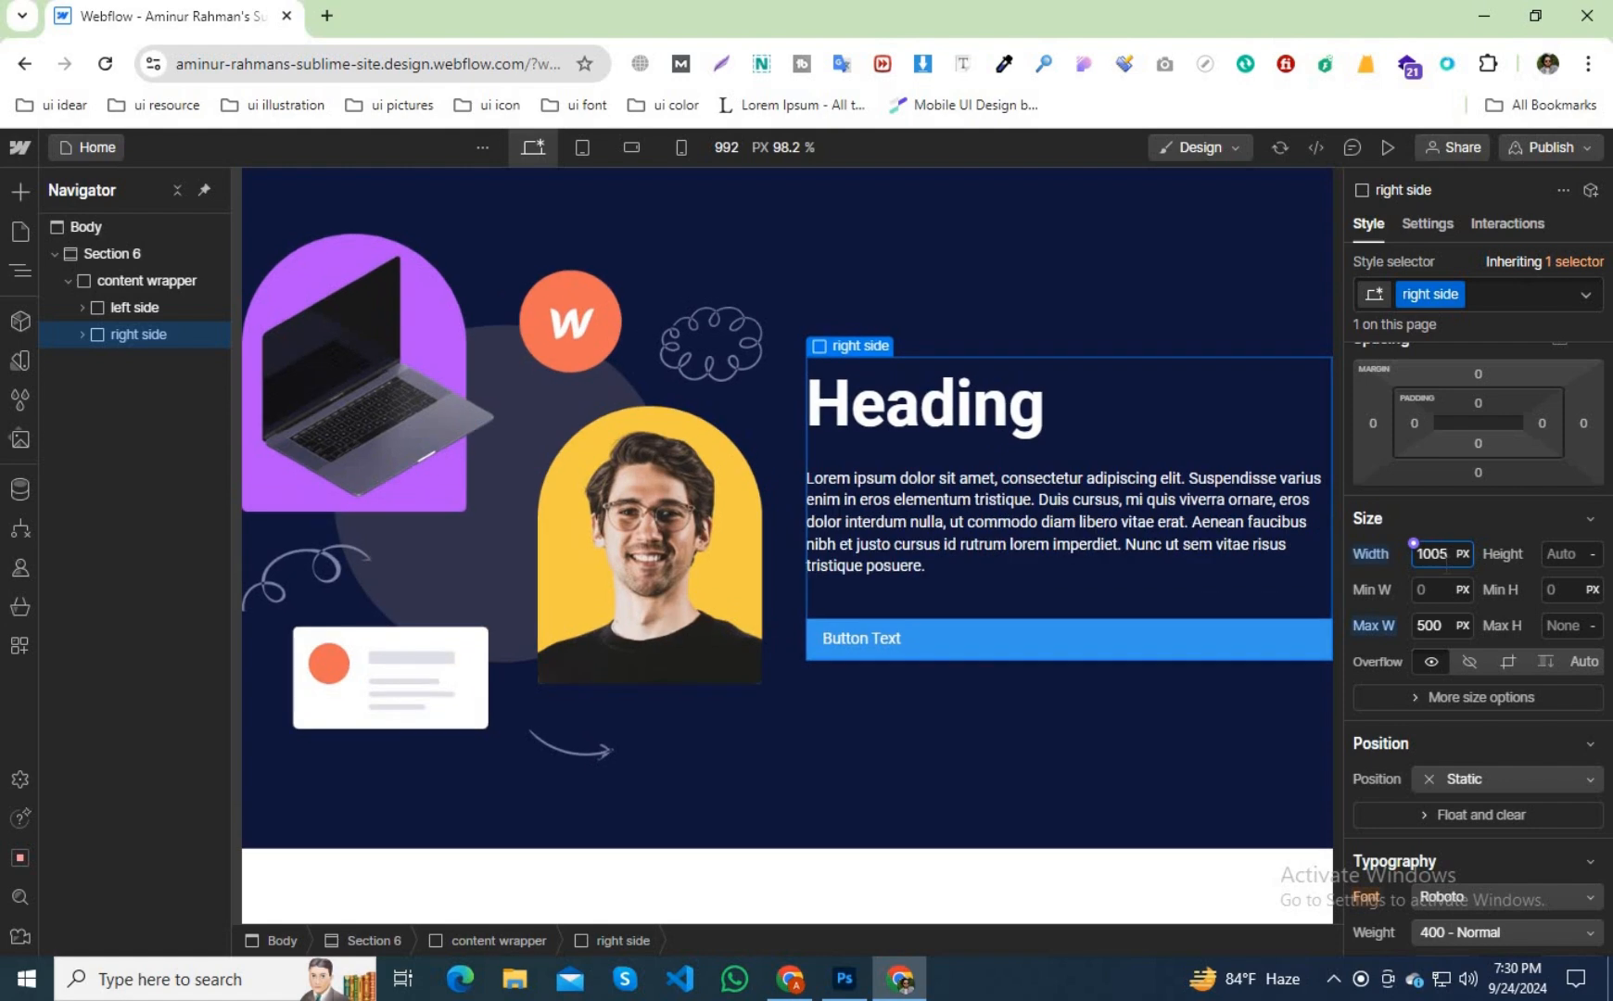
key(Return)
Select the button below the paragraph and set its display to Block.
click(1000, 640)
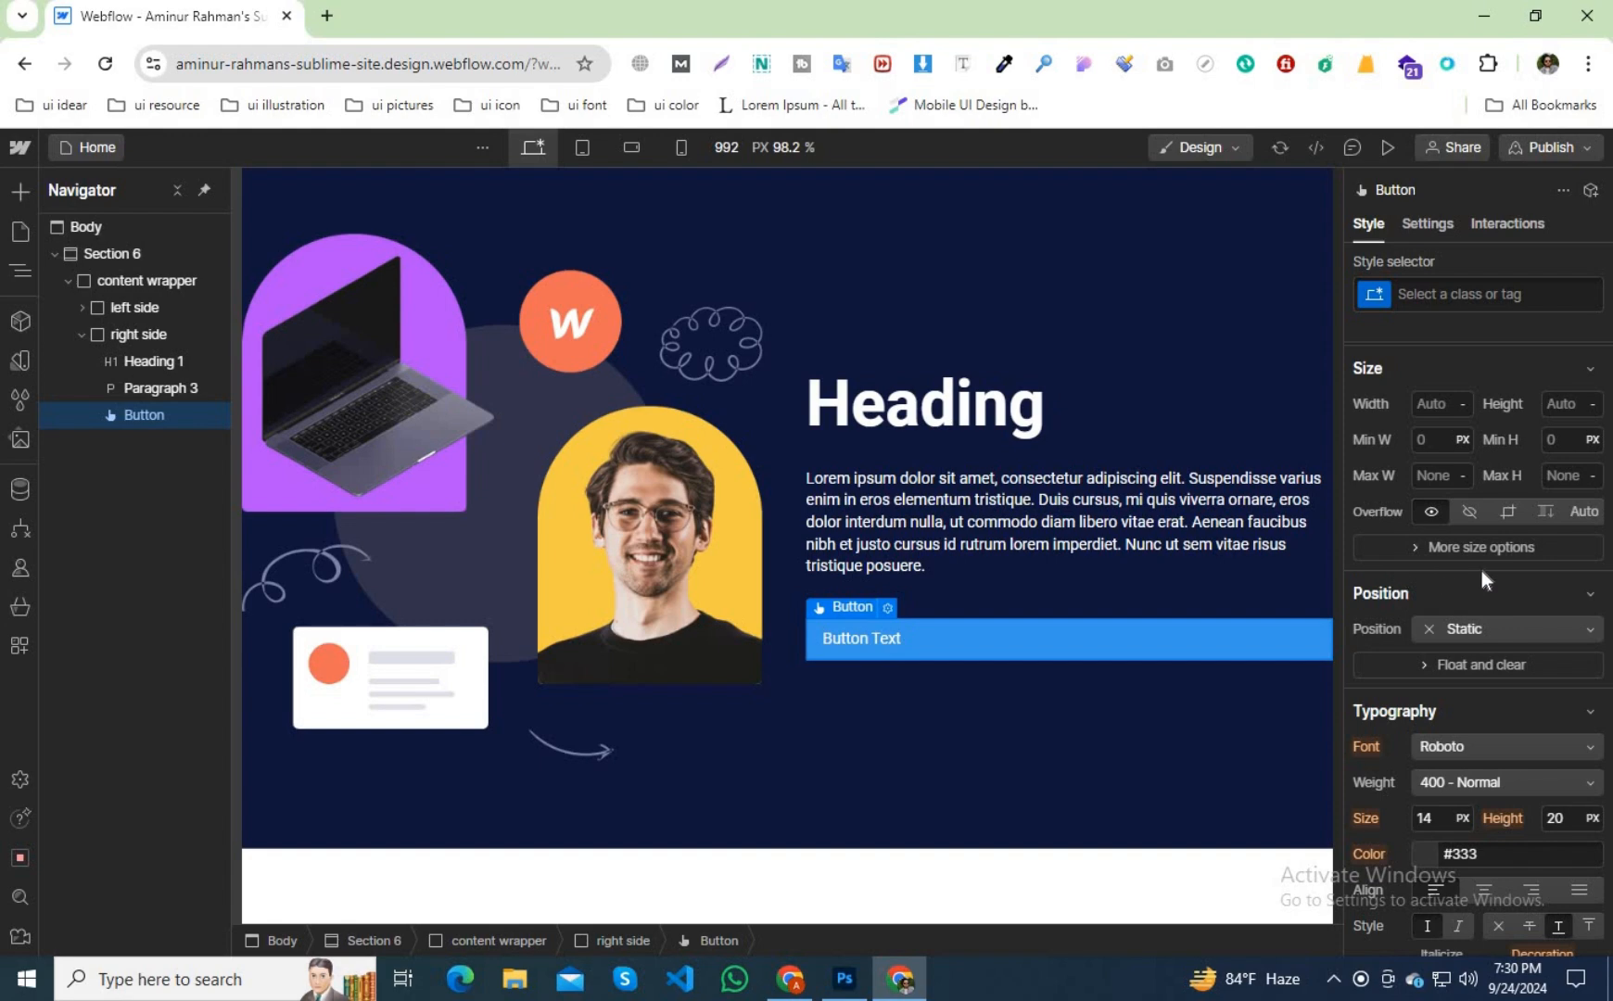
scroll(1482, 679, down, 4)
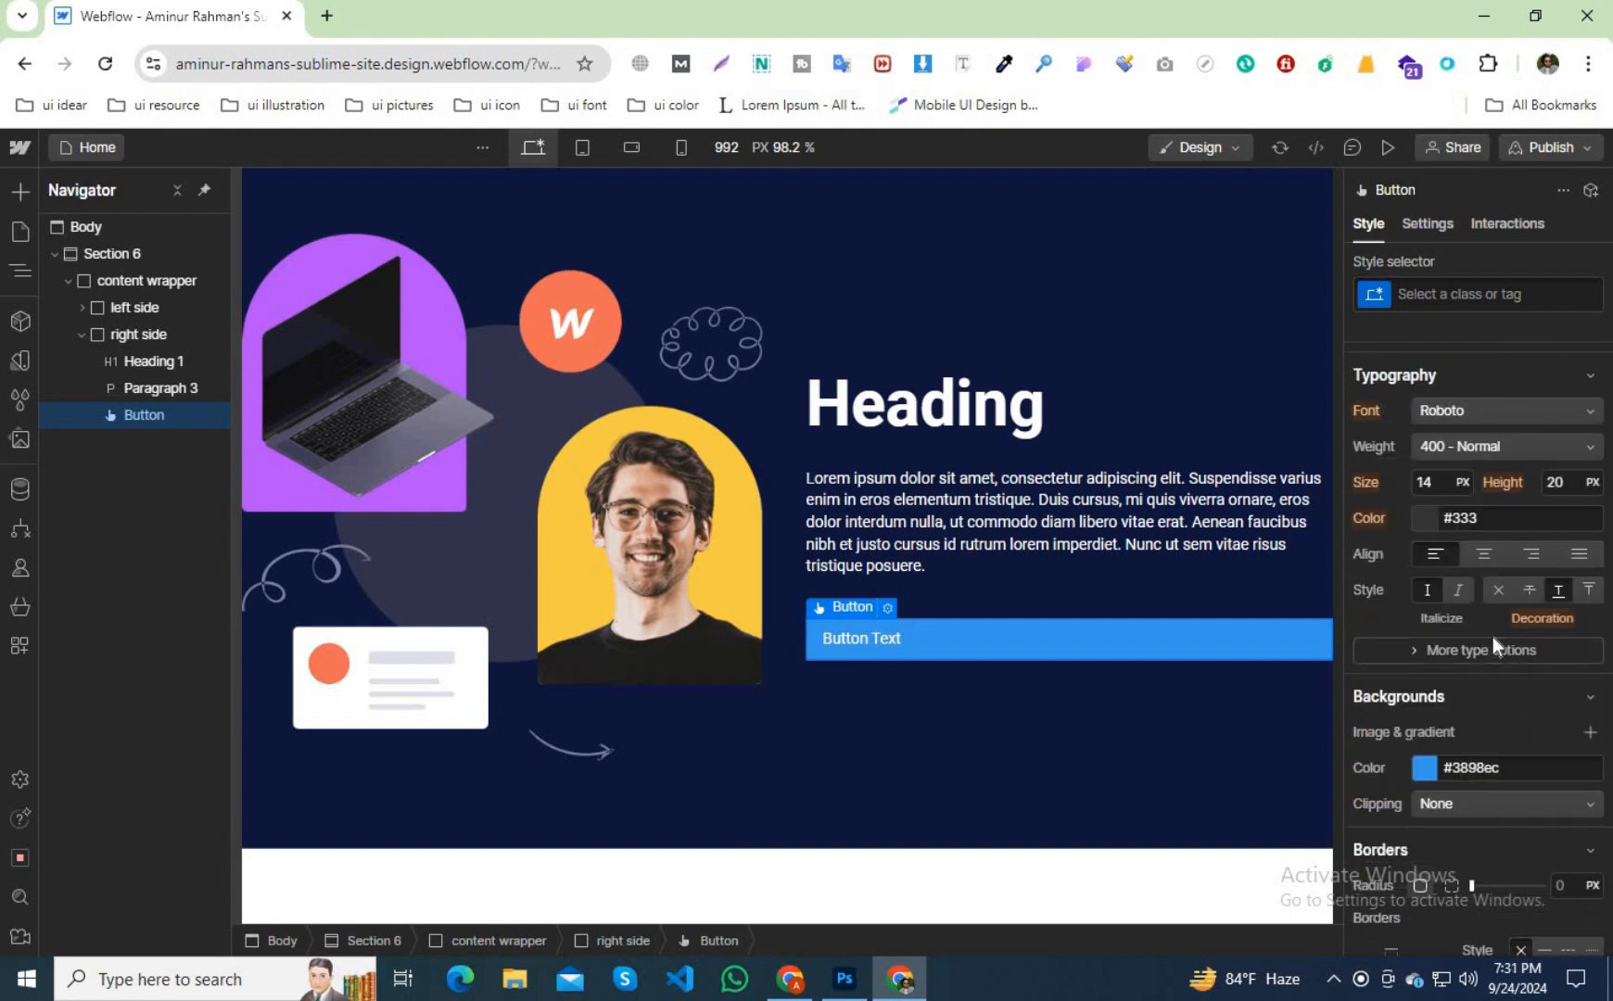
scroll(1488, 644, down, 2)
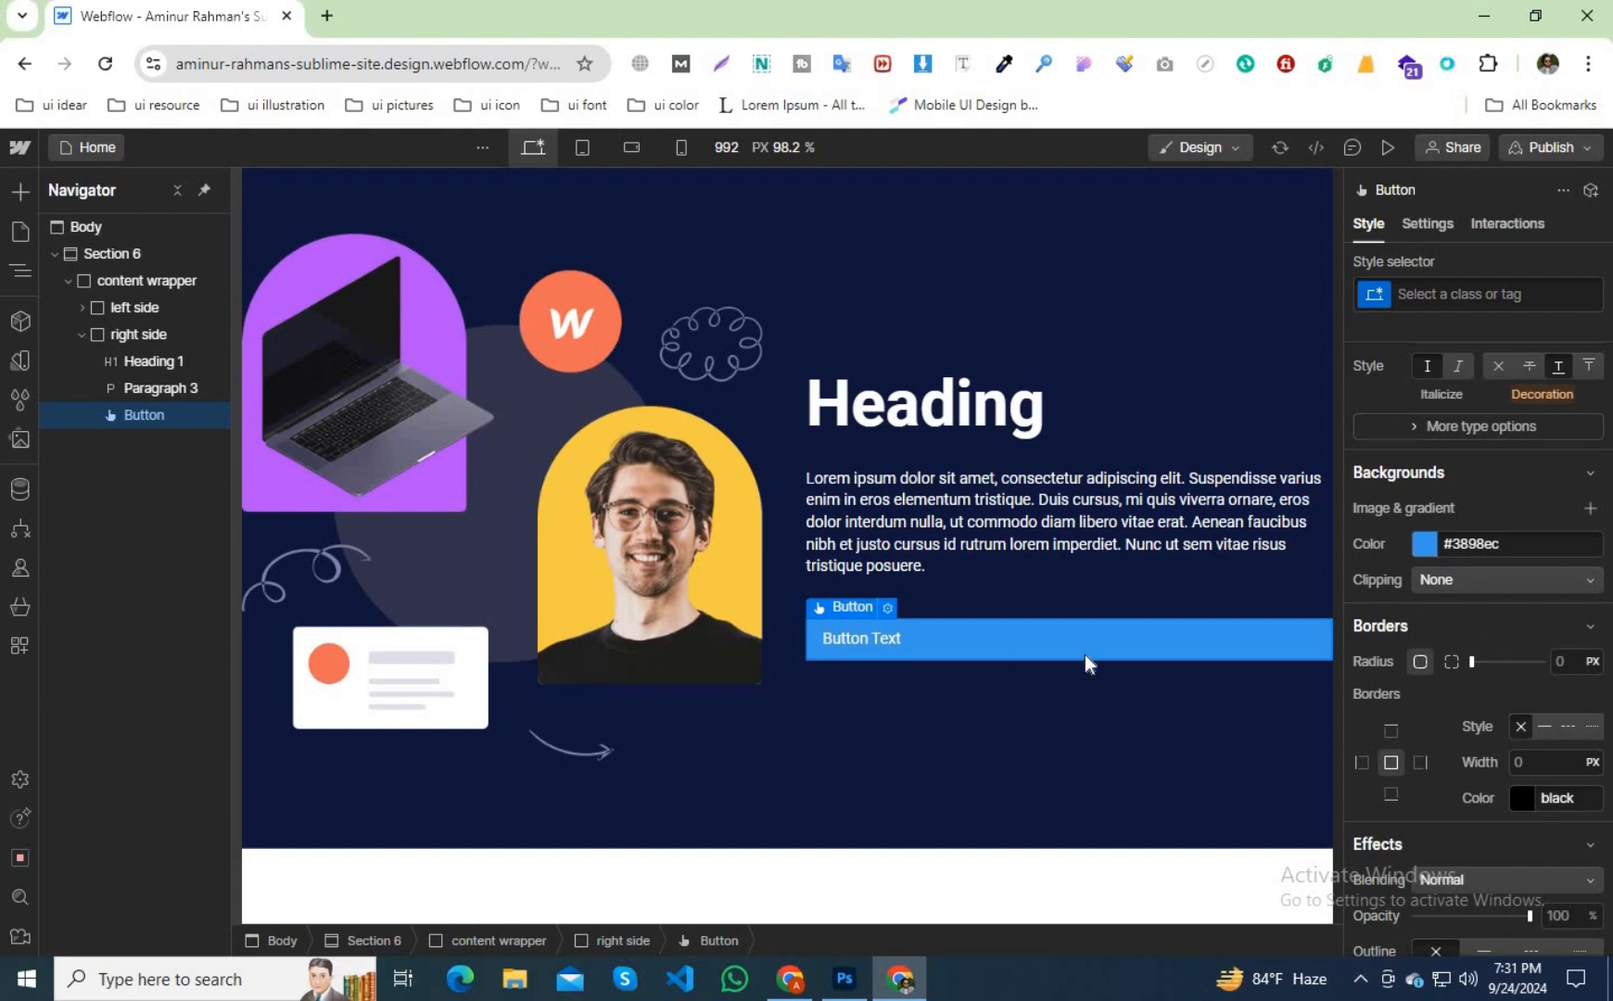
scroll(1468, 551, up, 6)
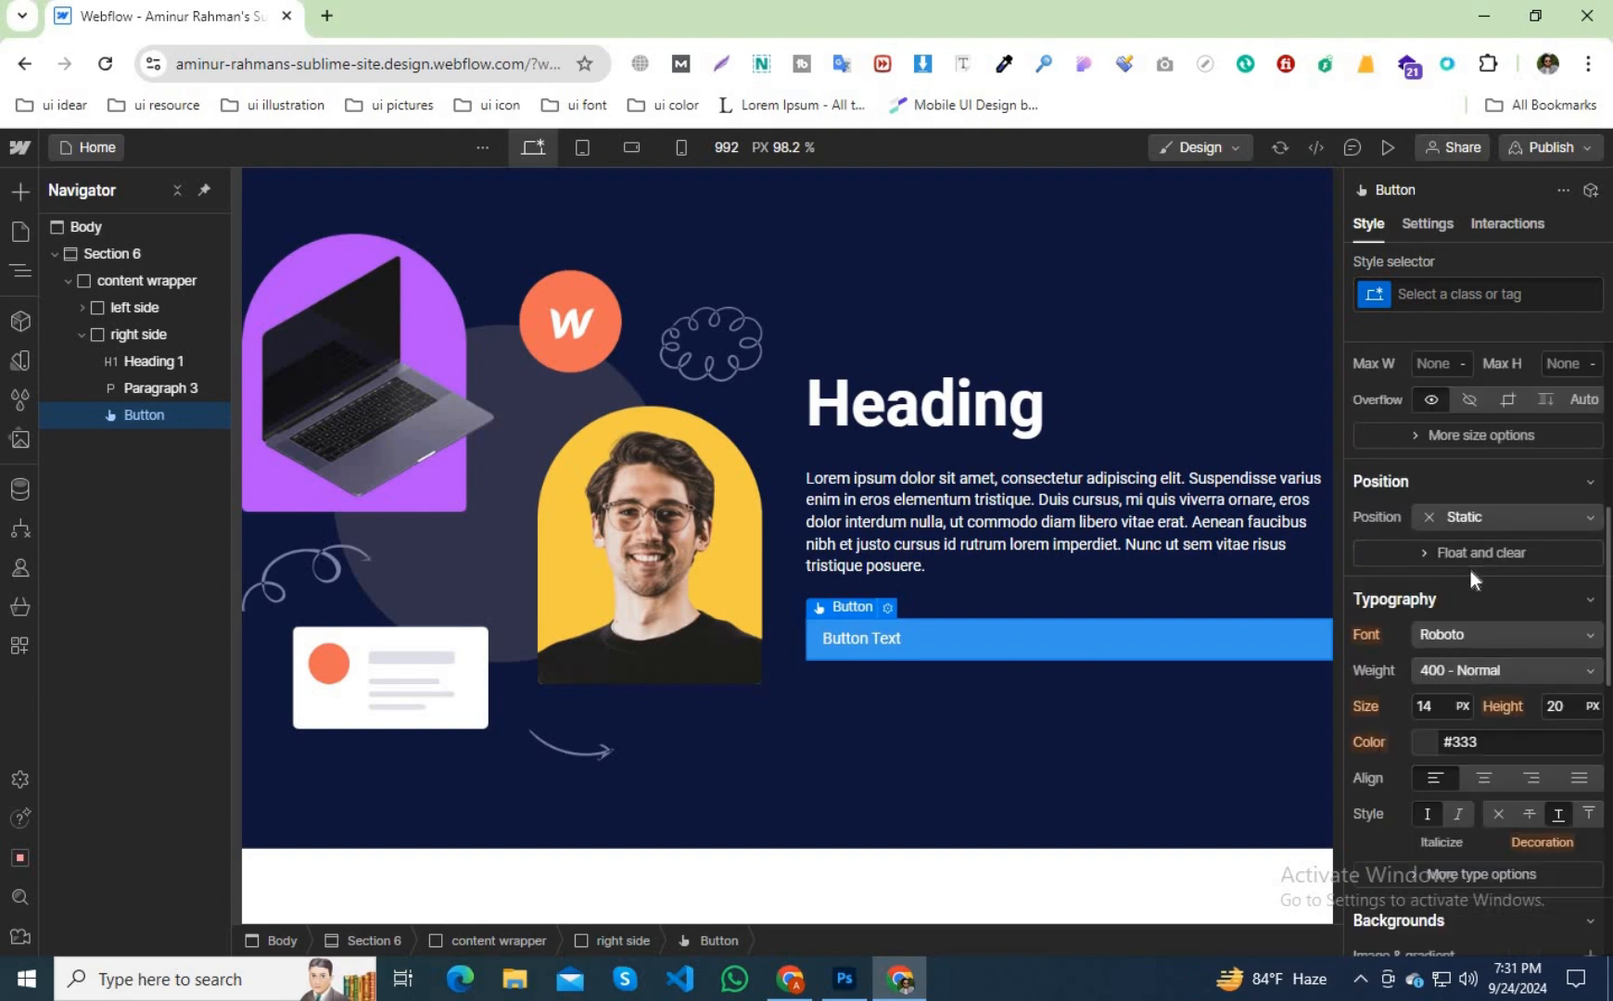
scroll(1471, 570, up, 3)
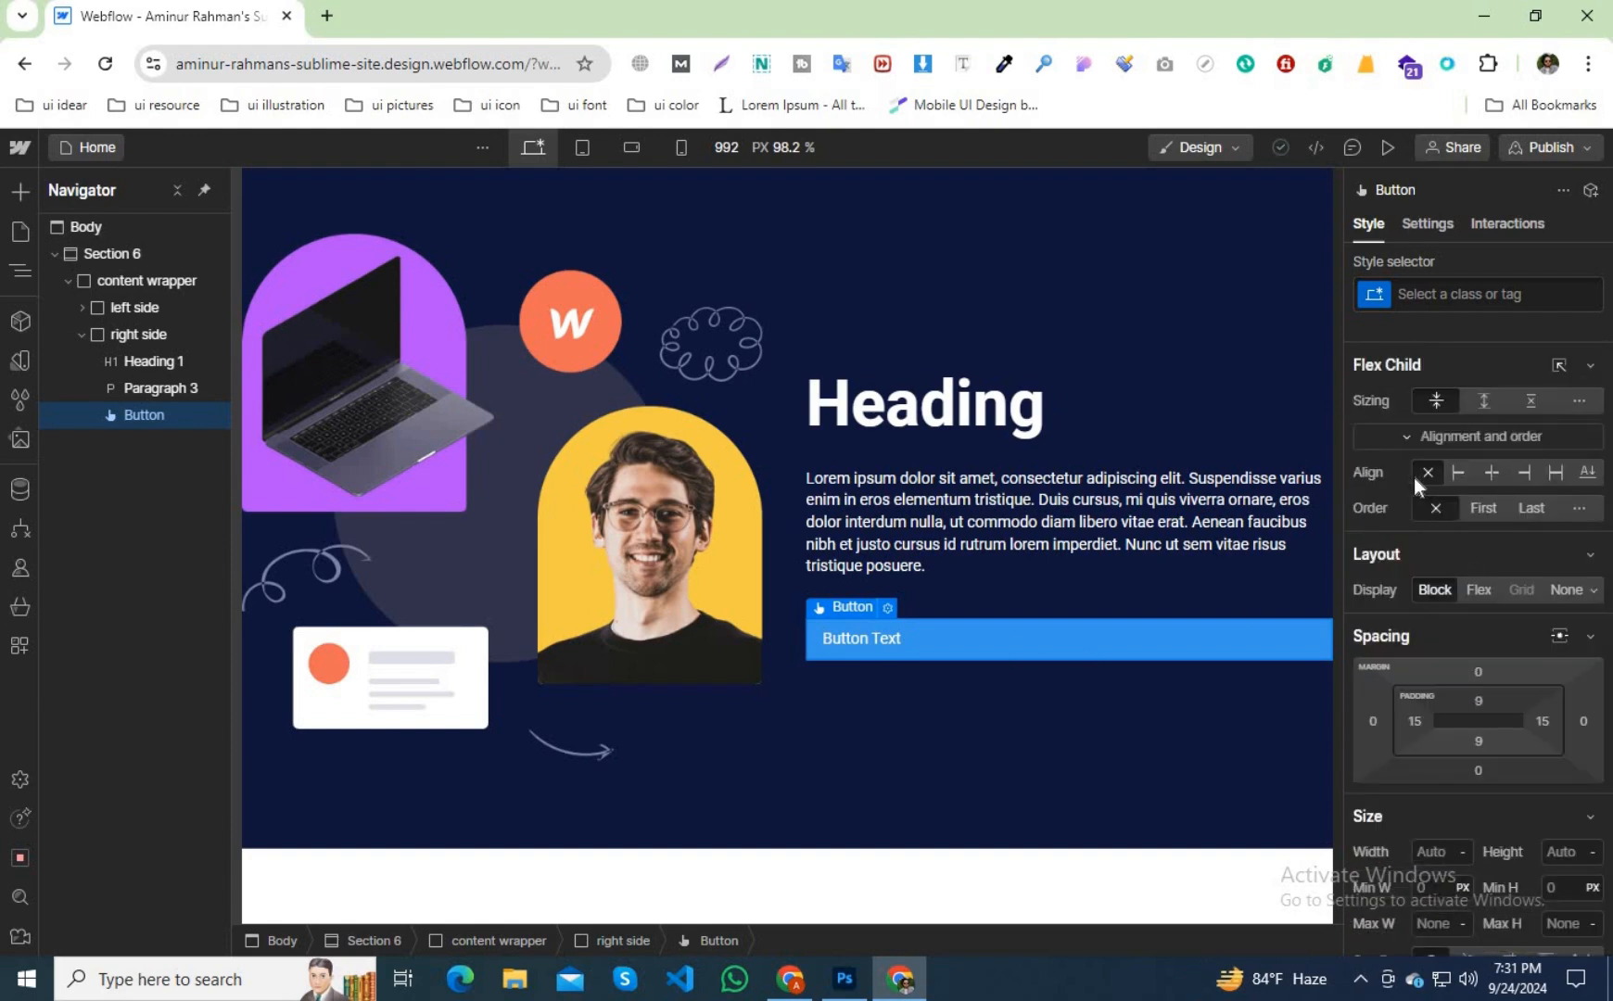
click(1582, 598)
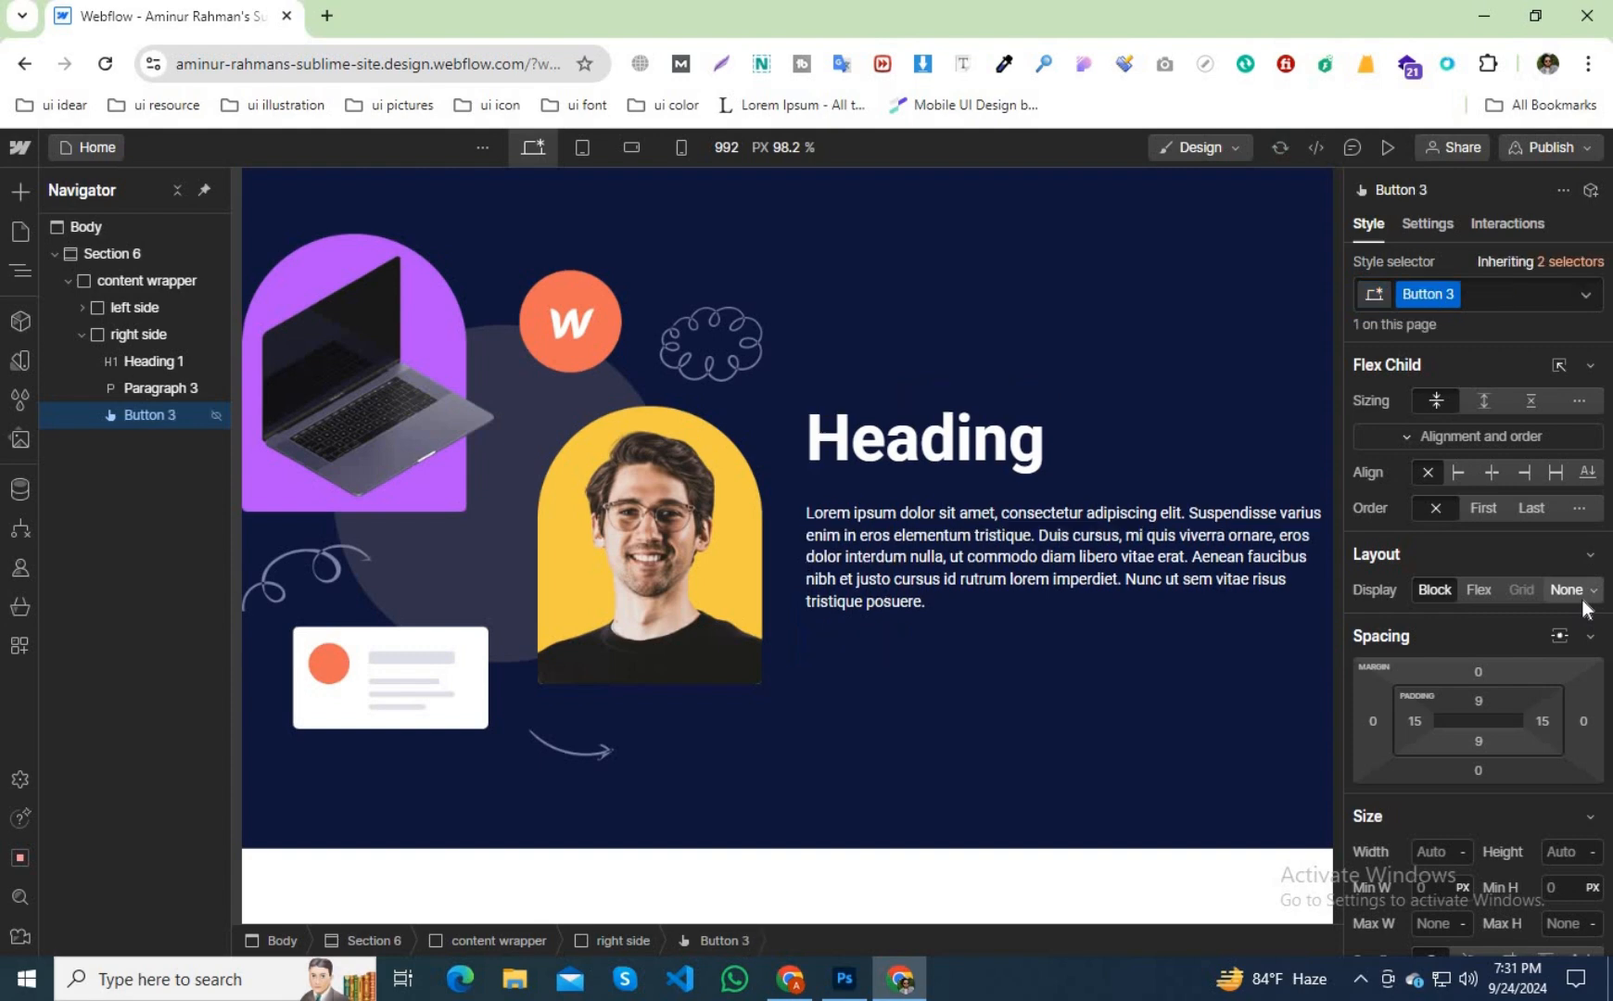
click(1580, 599)
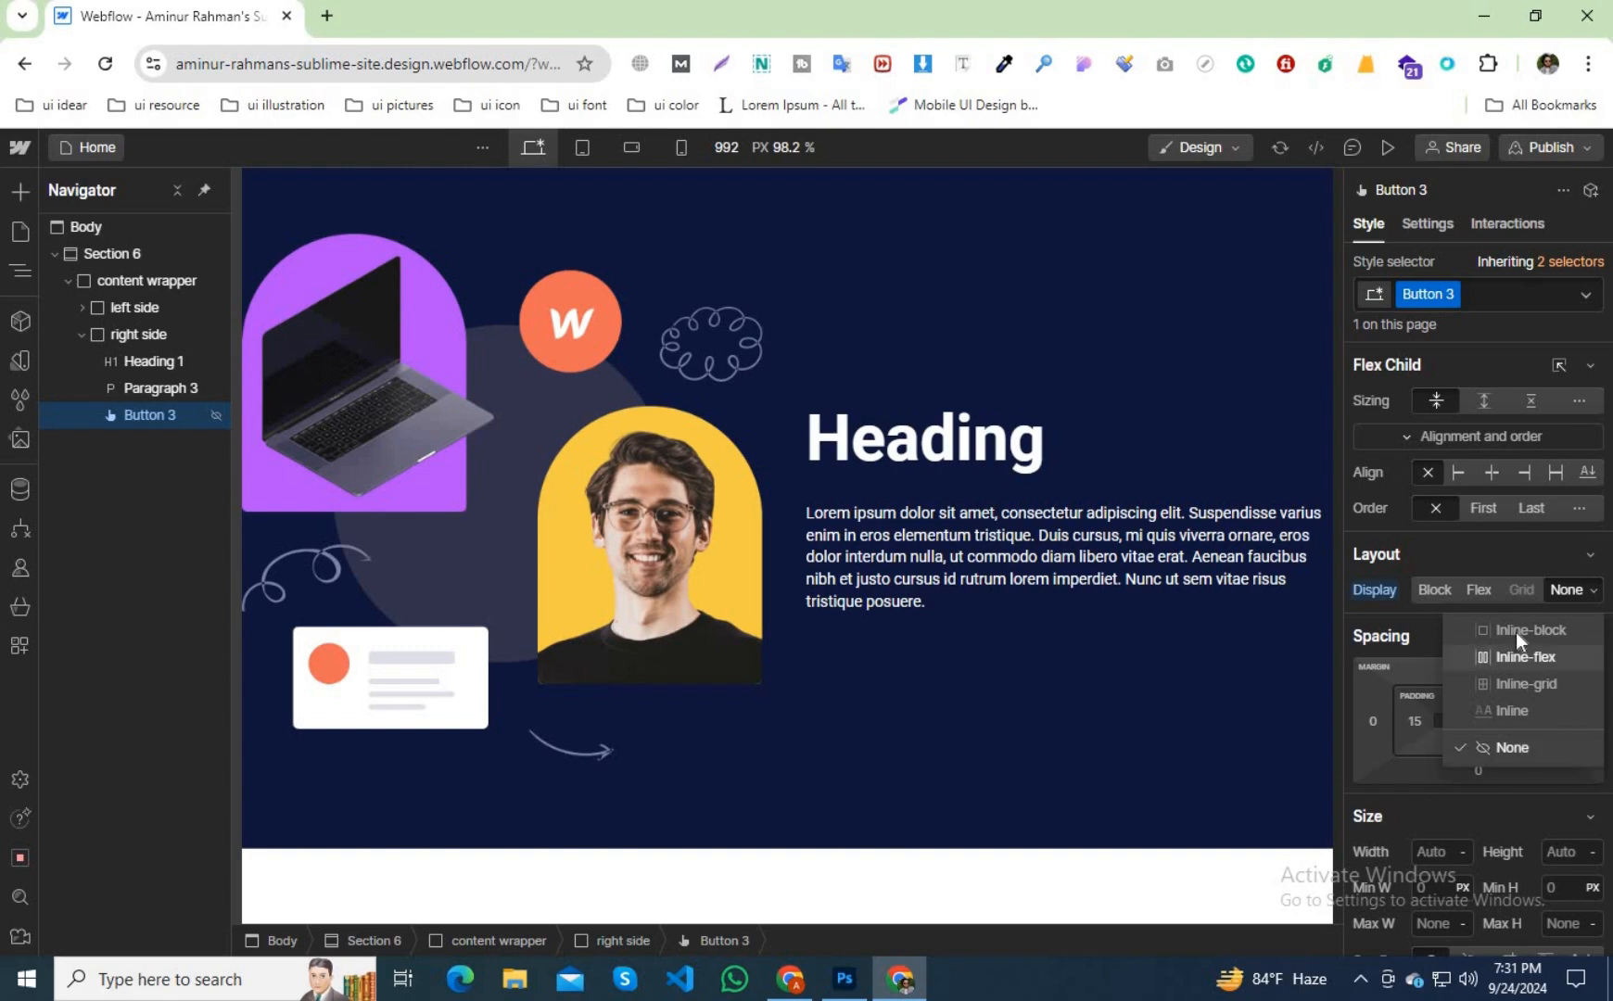
click(1434, 596)
click(1434, 595)
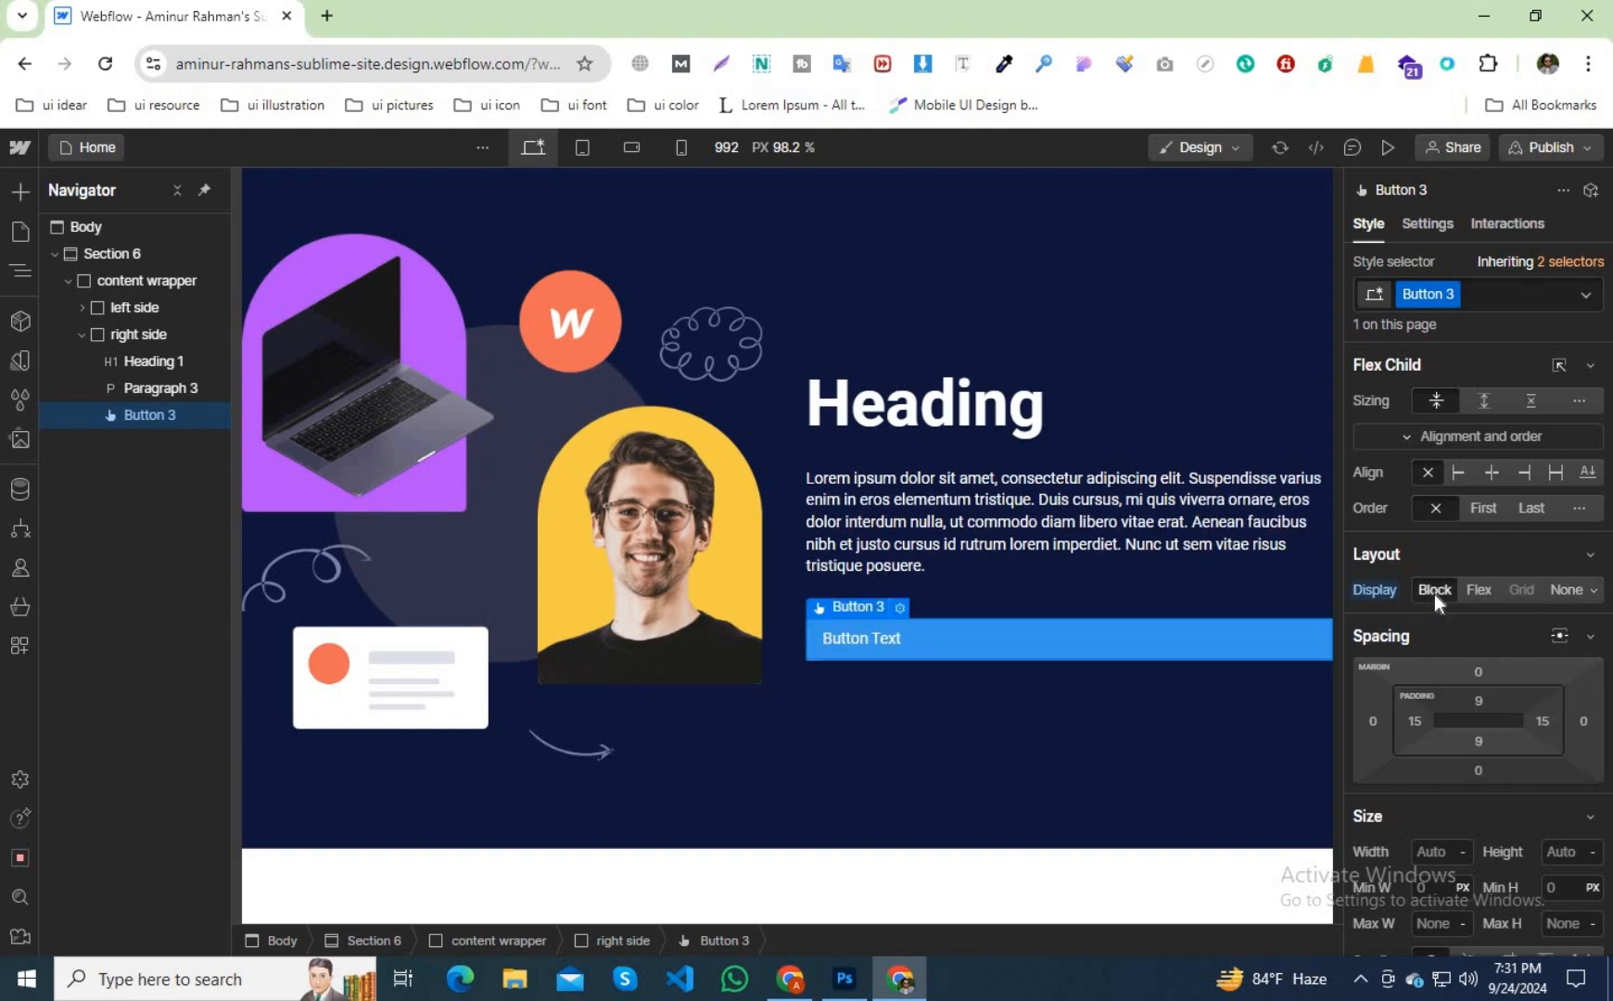
Set the button's flex child alignment to Start so it lines up with the paragraph's left edge.
click(1488, 471)
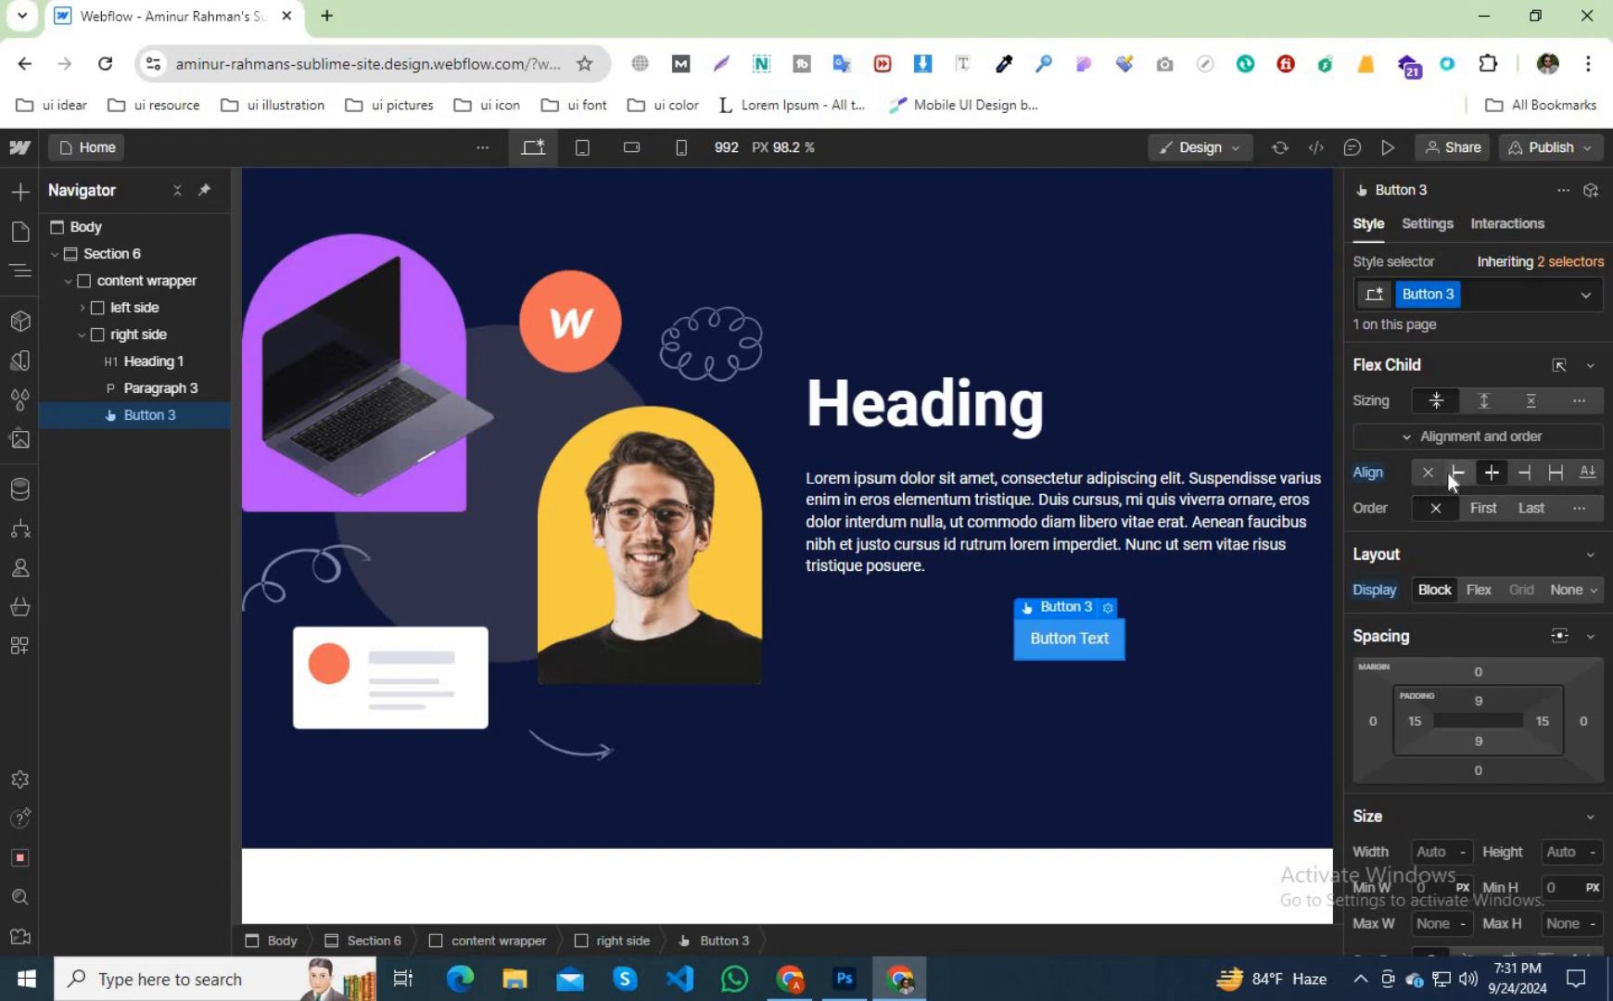
click(1447, 473)
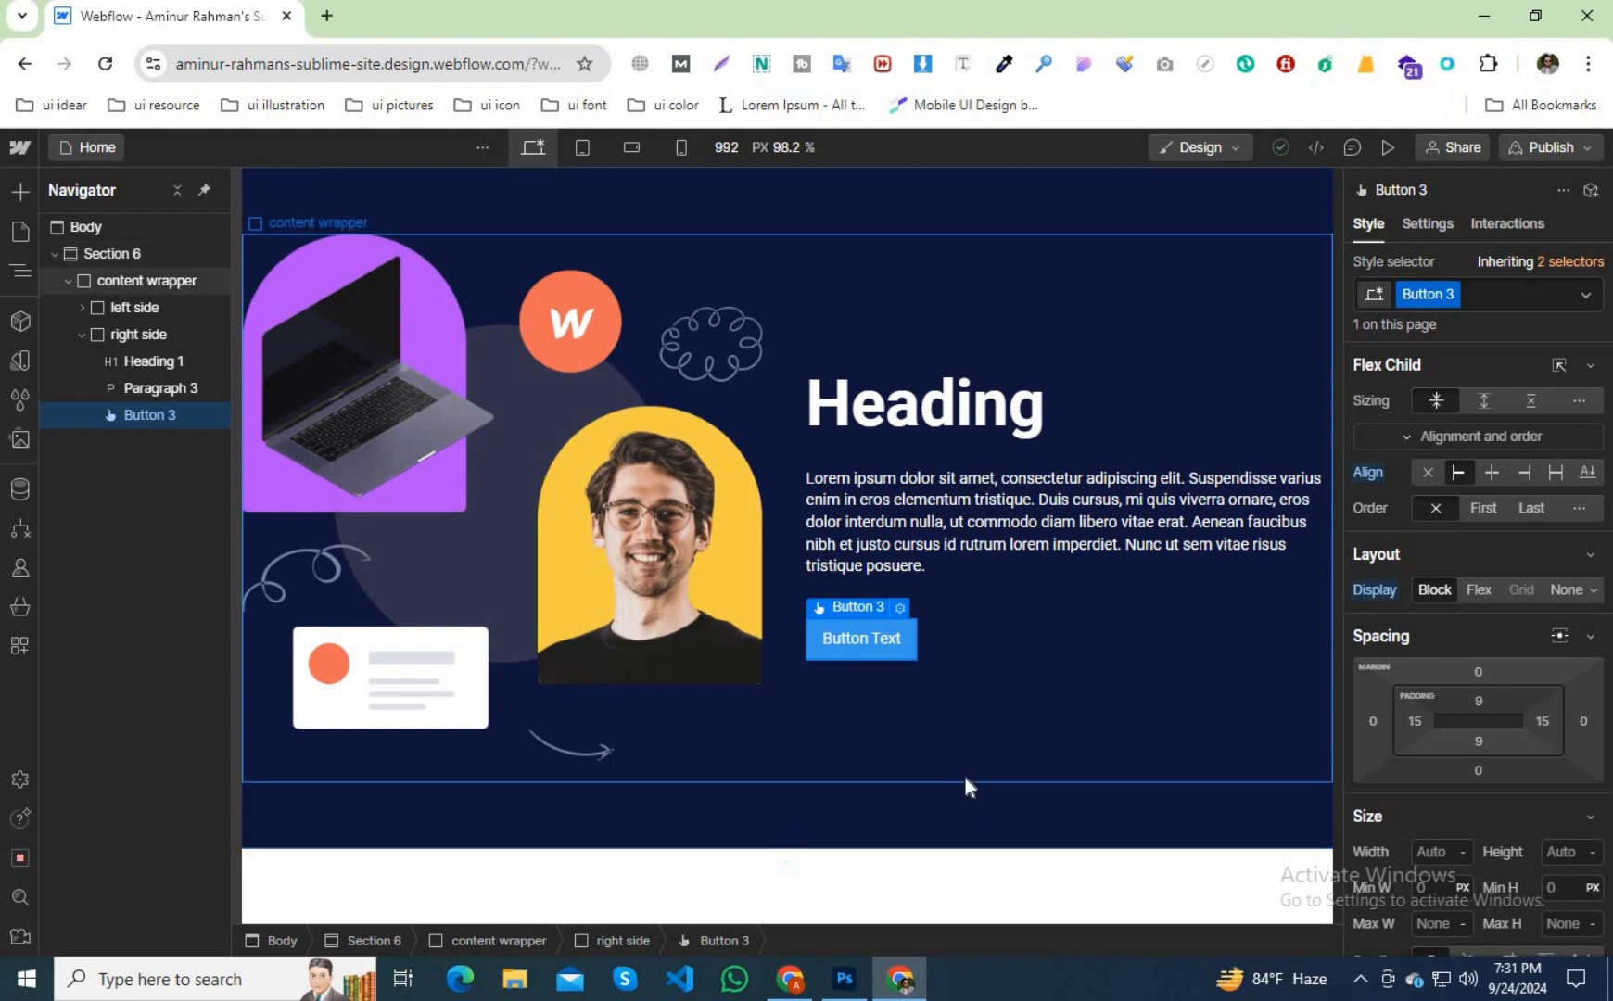
click(960, 727)
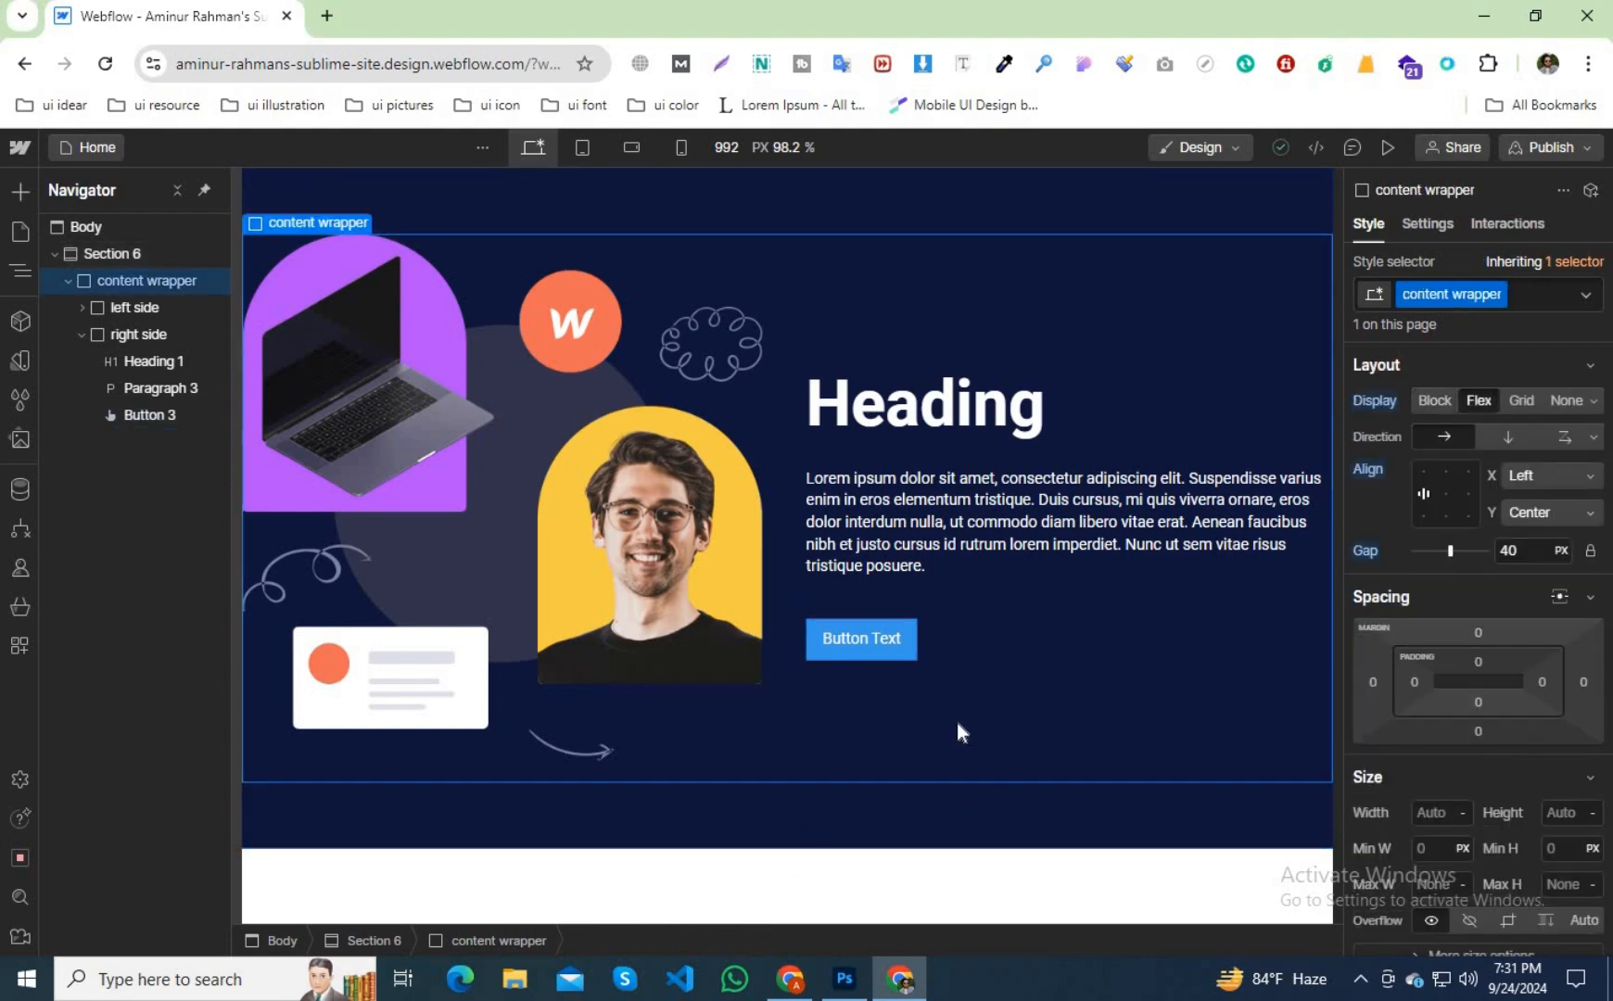